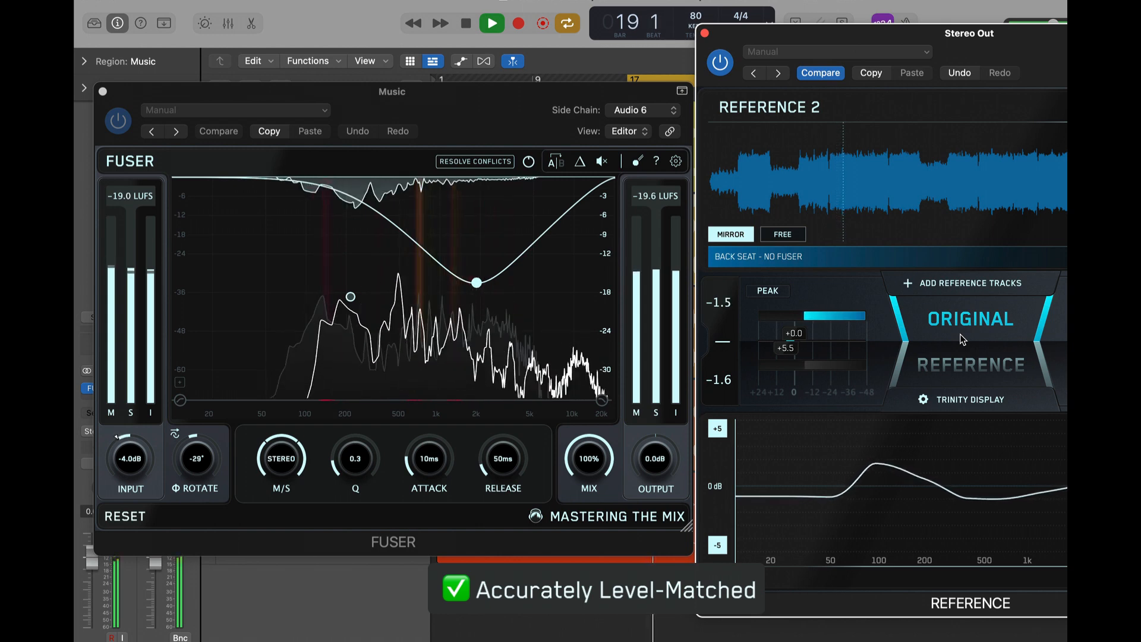
Compare the current mix with its level-matched "BACK SEAT - NO FUSER" version by alternating playback between Original and Reference.
left_click(961, 337)
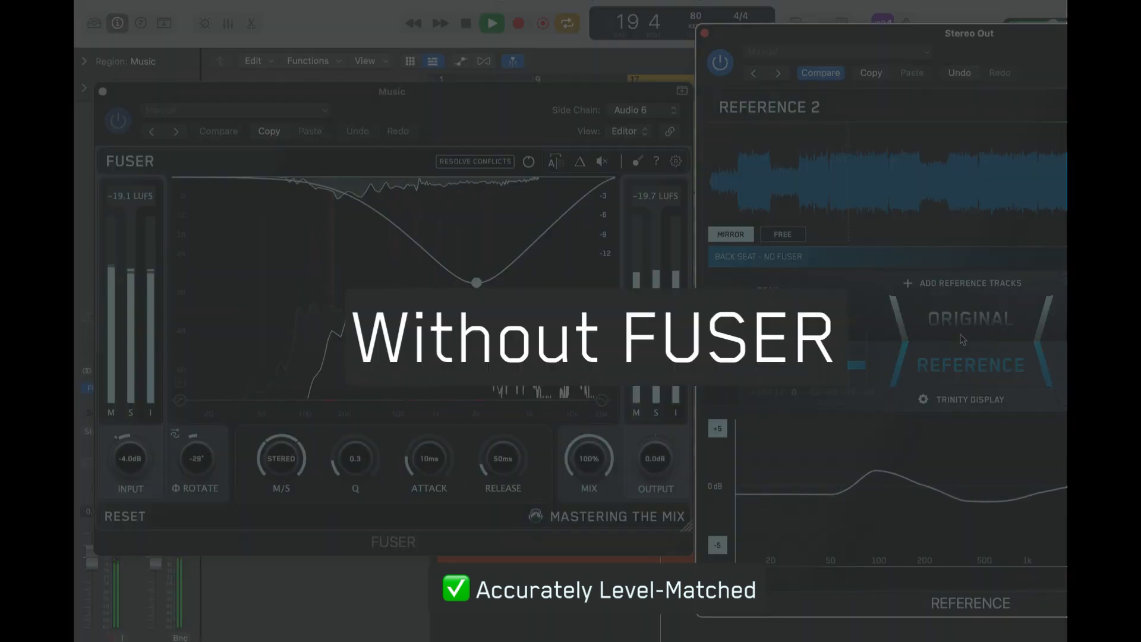
left_click(961, 334)
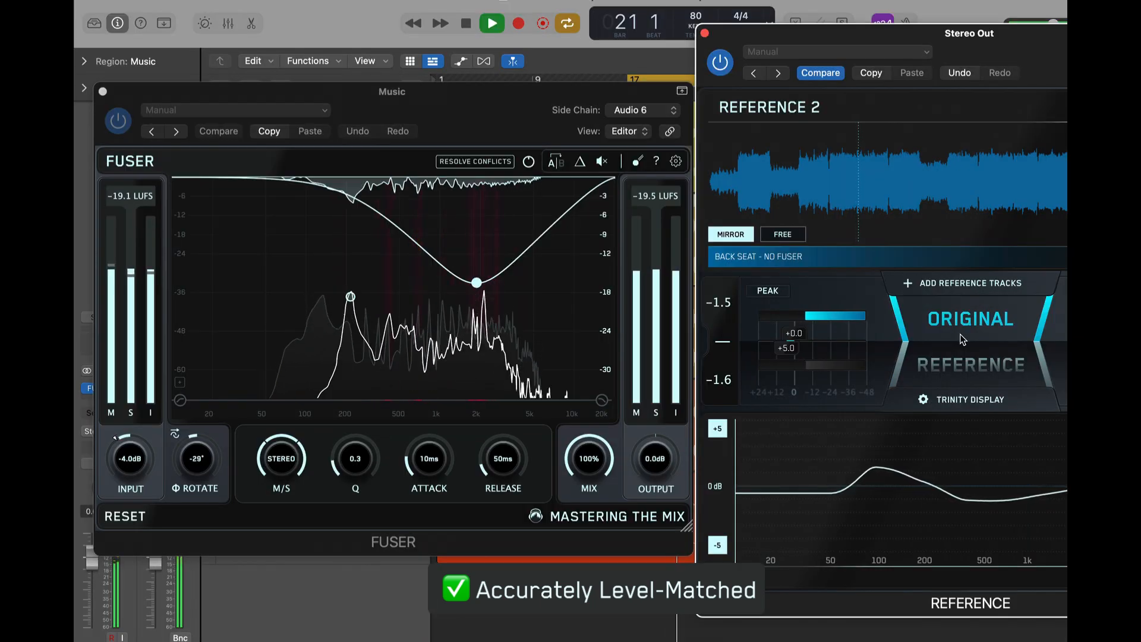
left_click(961, 334)
left_click(962, 338)
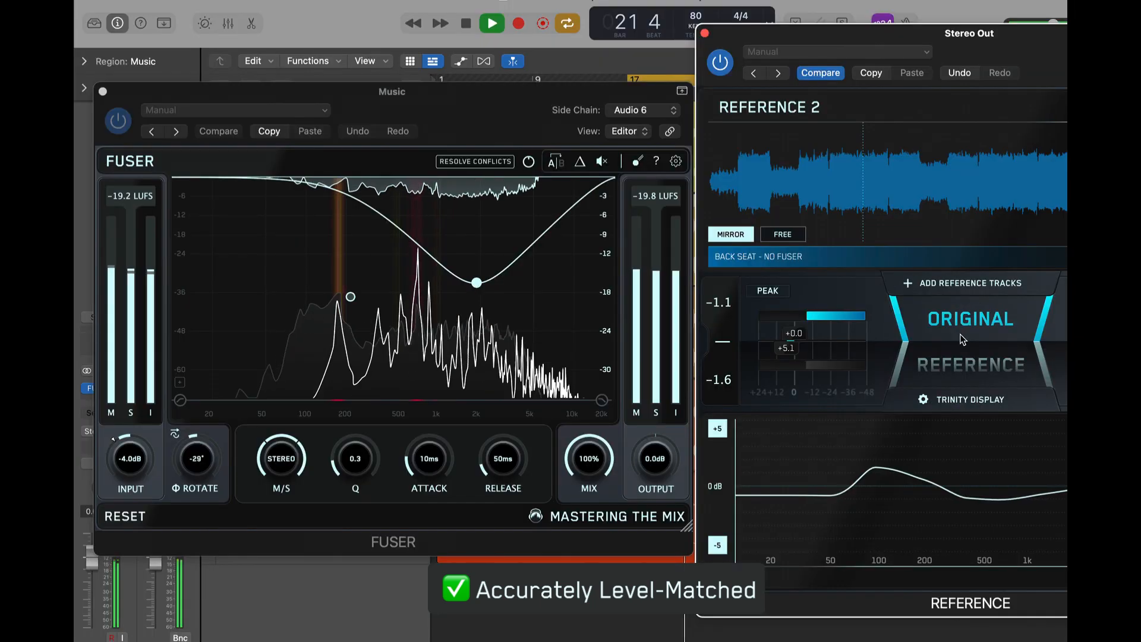
left_click(962, 339)
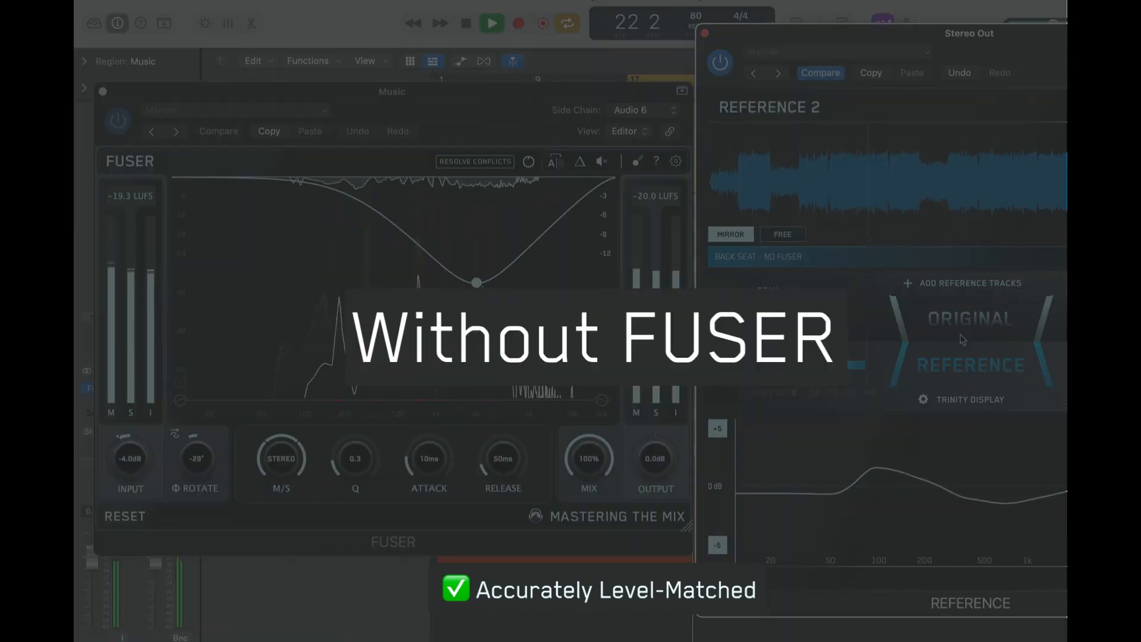
left_click(962, 337)
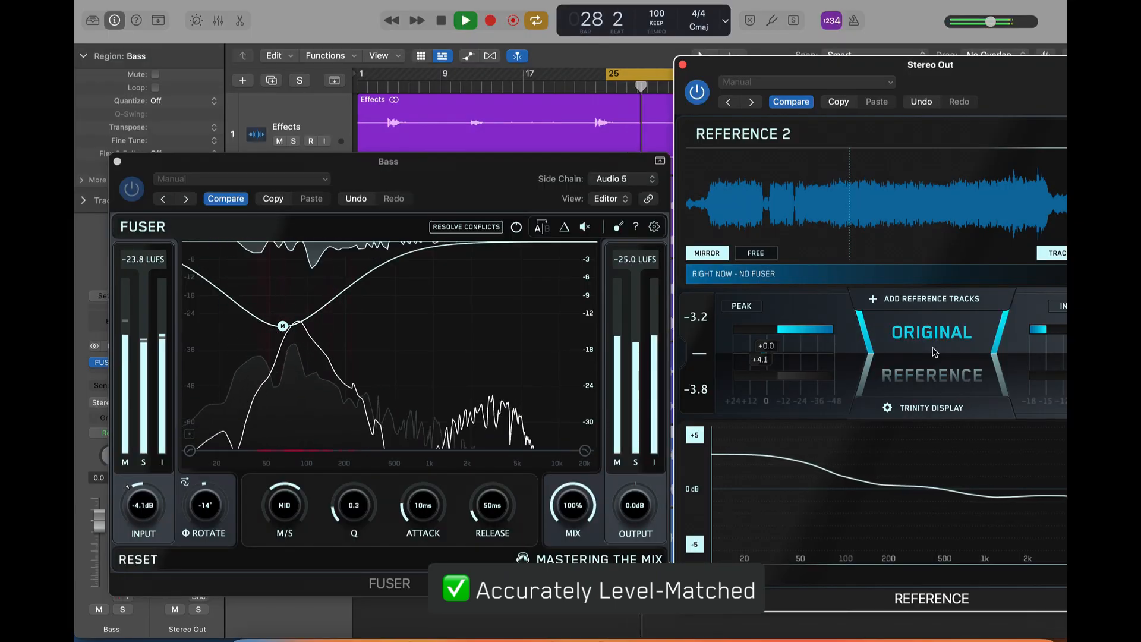
Compare the Right Now and Paper Together mixes with their level-matched versions without FUSER by alternating between Original and Reference.
left_click(934, 352)
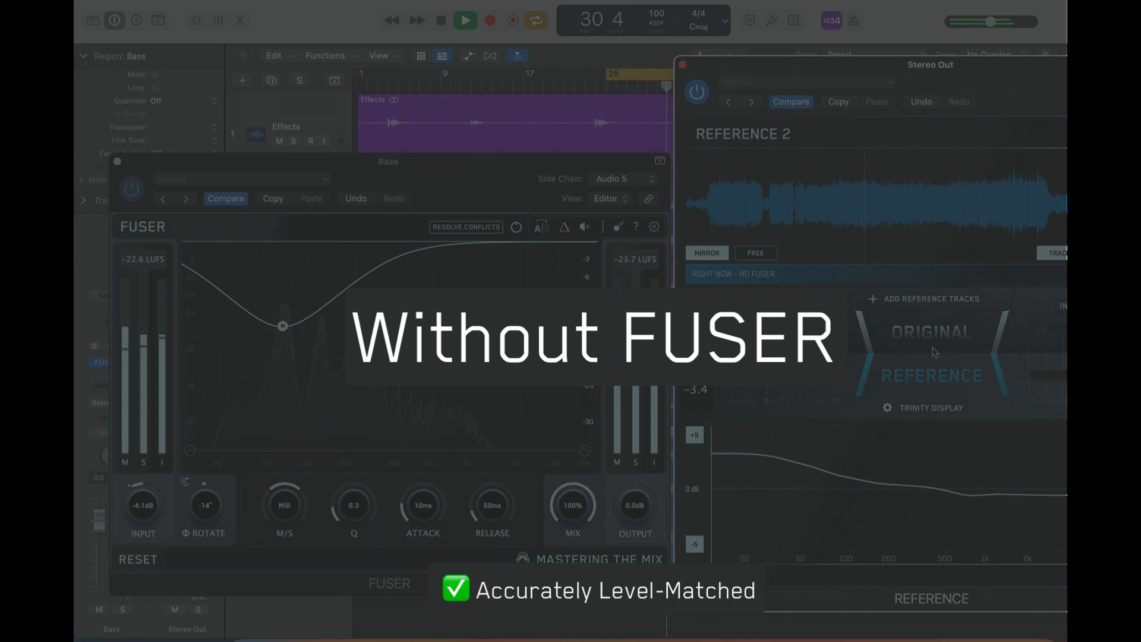
left_click(935, 352)
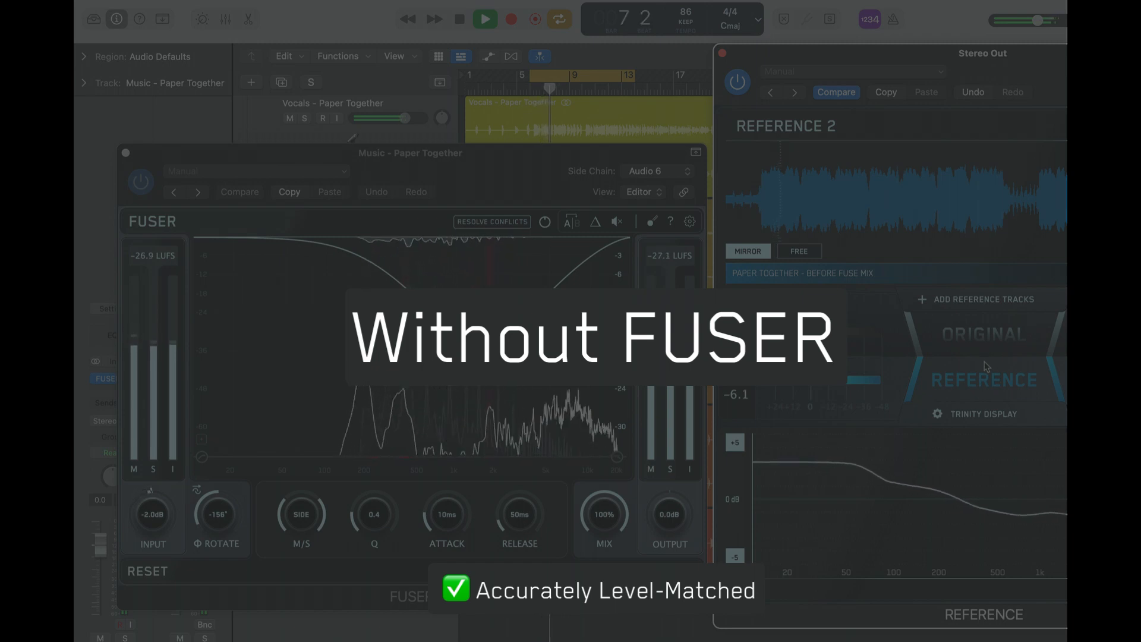
left_click(984, 362)
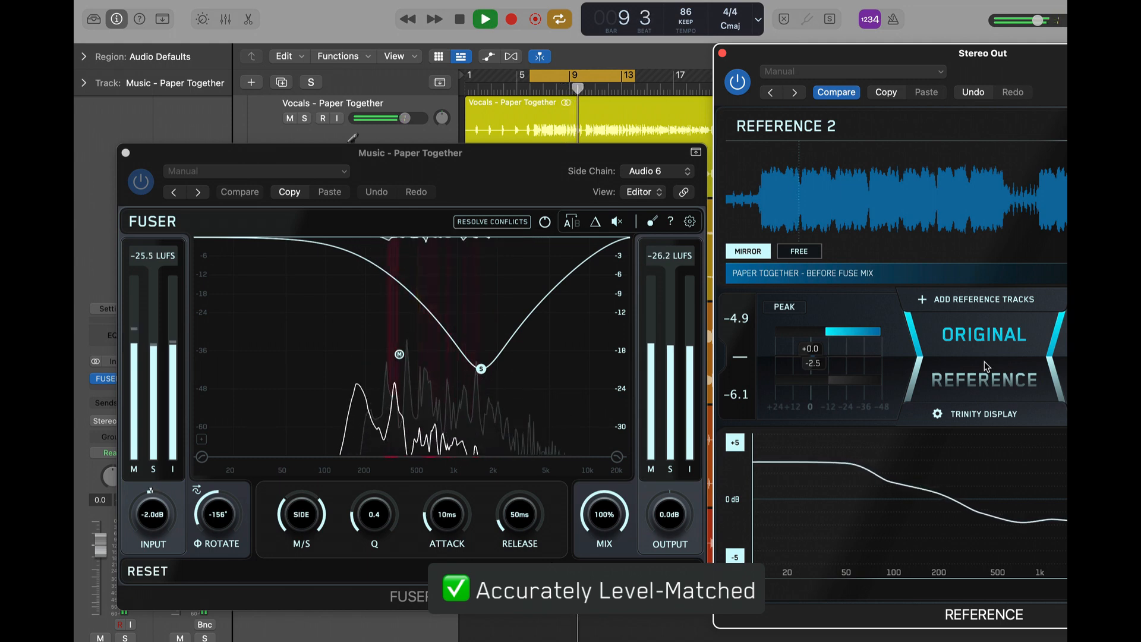
left_click(984, 362)
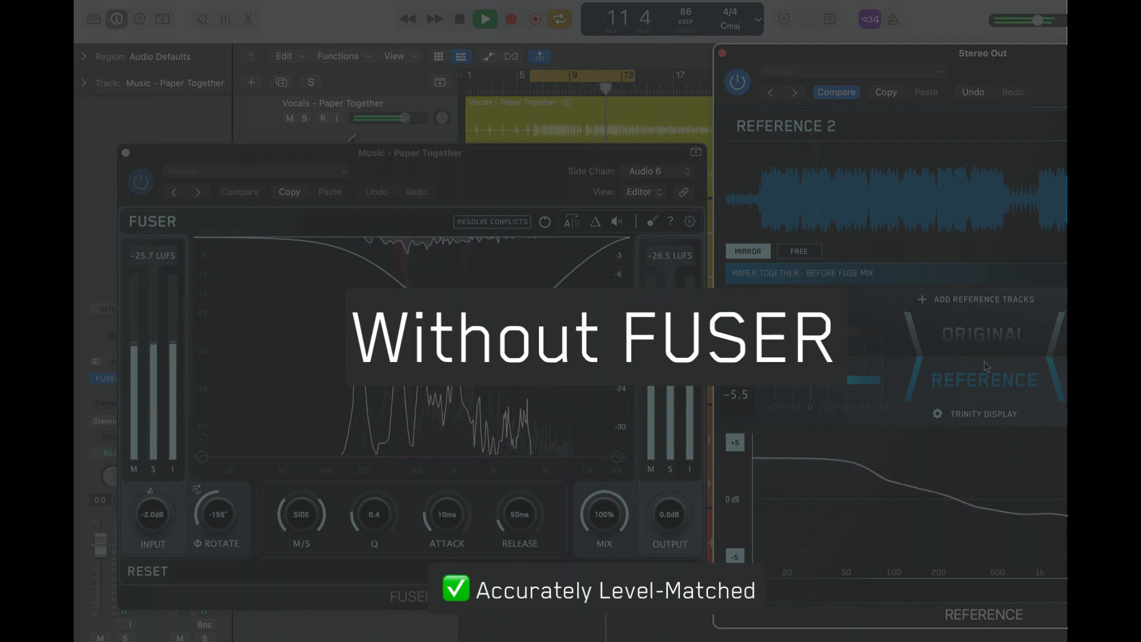
left_click(984, 361)
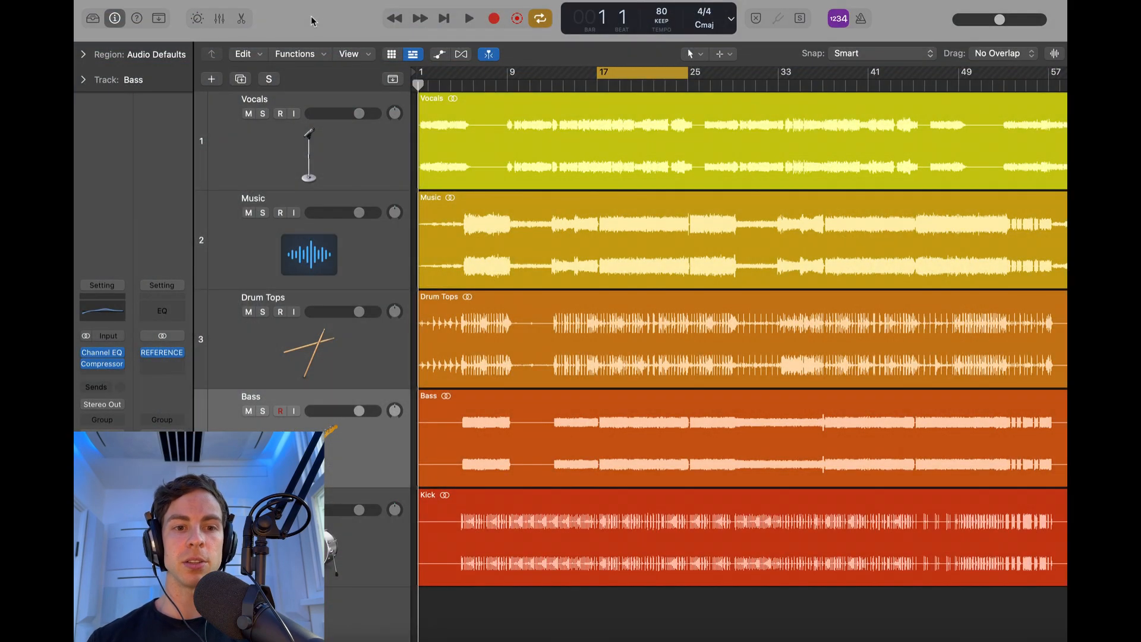
Listen to the full mix in the cycle region starting at bar 17, and stop playback.
key("space")
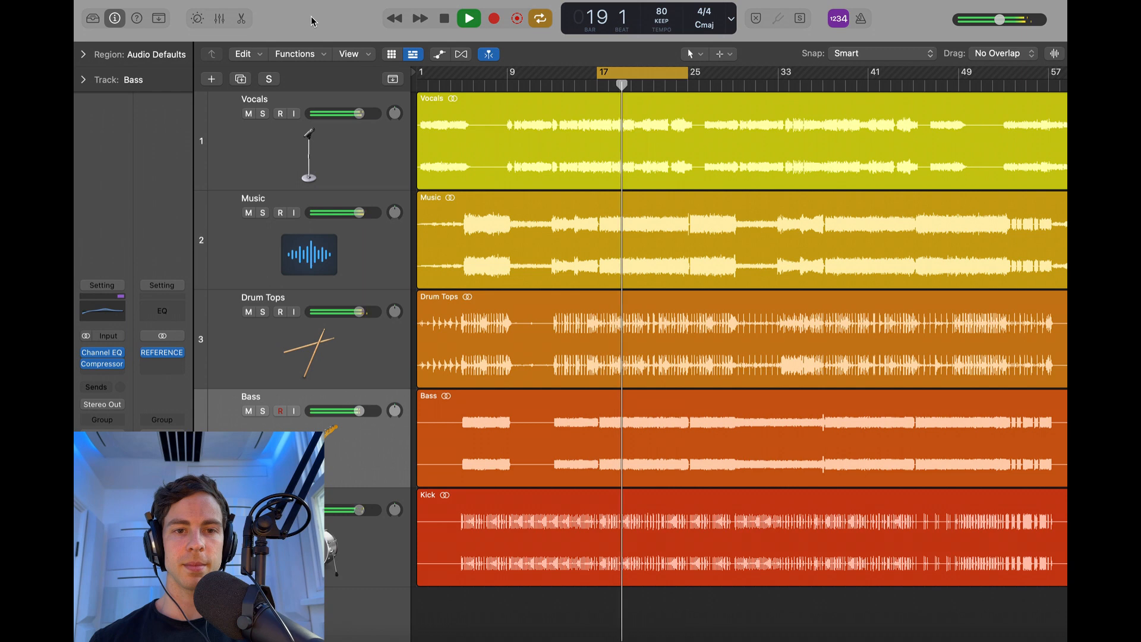
key("space")
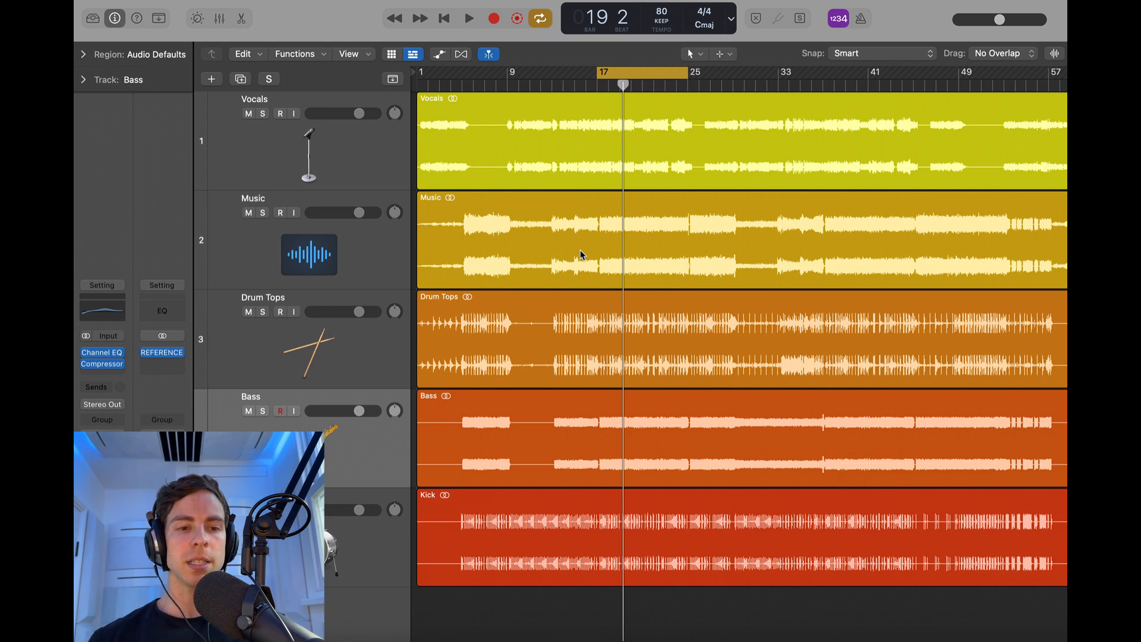
Insert FUSER after the Compressor on the Bass track and set its side chain to Kick (Audio 4).
left_click(315, 523)
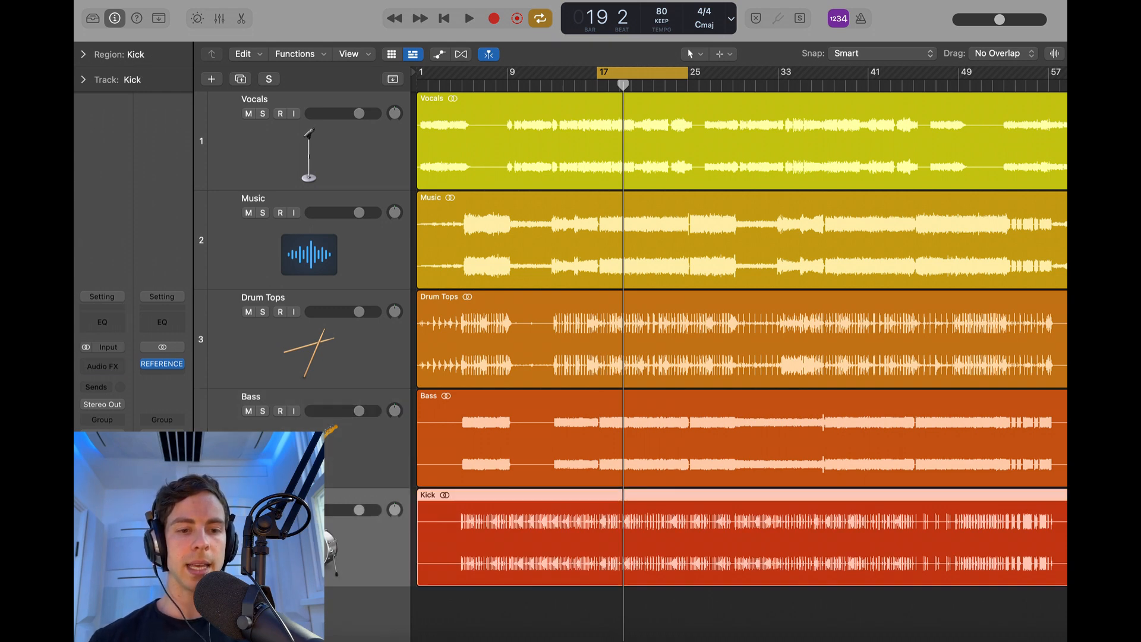
left_click(297, 460)
left_click(117, 377)
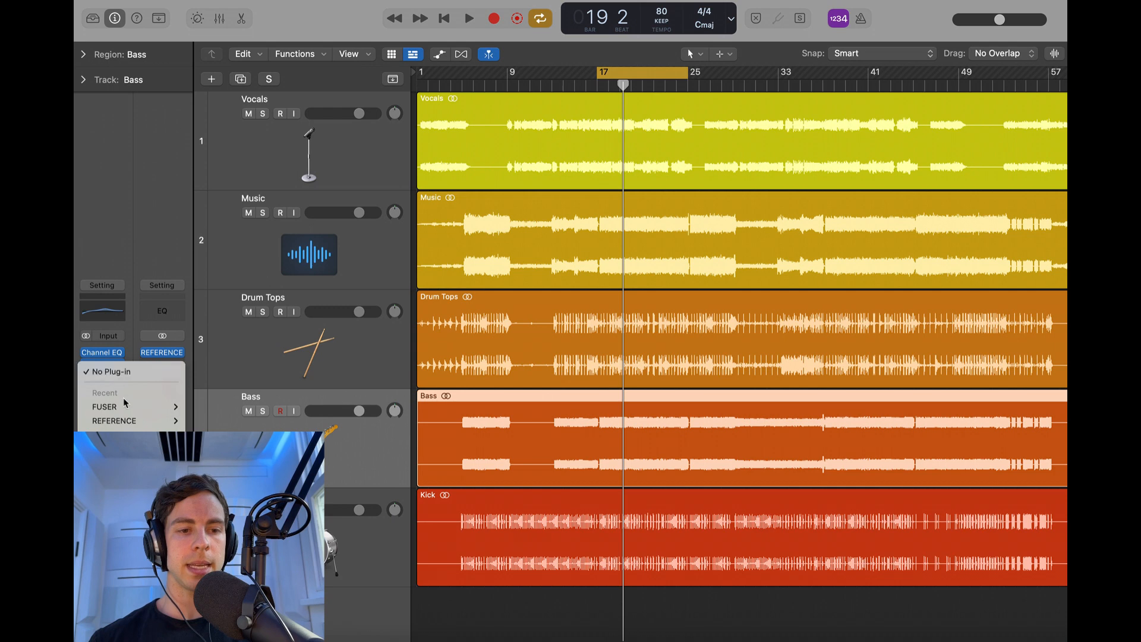
mouse_move(126, 409)
left_click(201, 410)
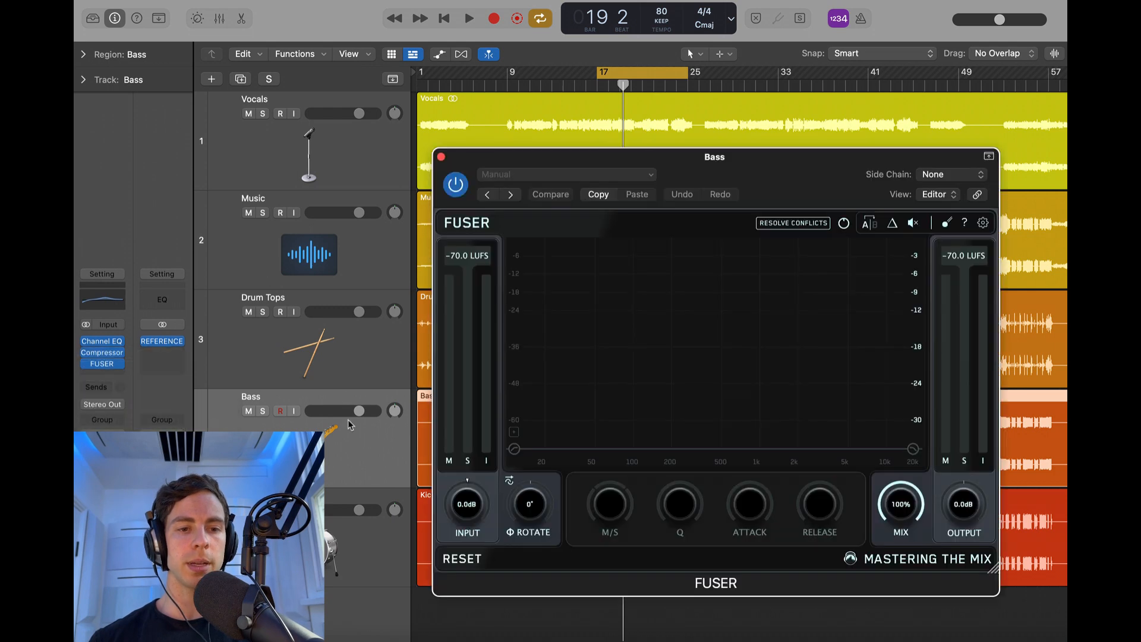
left_click(945, 173)
mouse_move(937, 199)
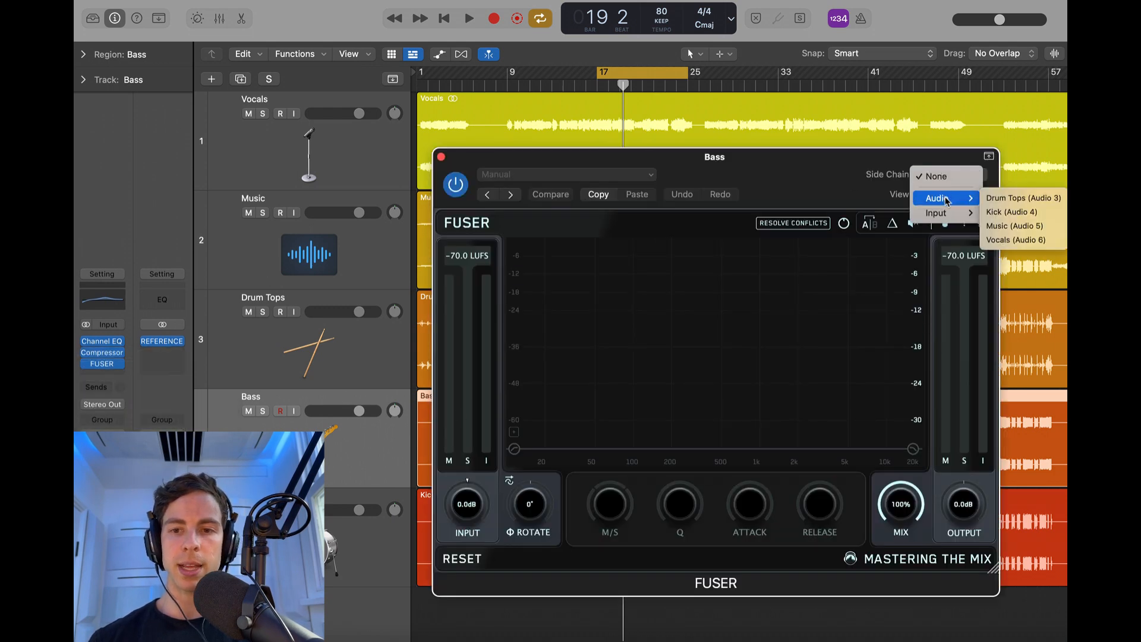
left_click(994, 212)
Play the cycled section and lower FUSER's input gain to -4.3 dB on the Bass track.
key("space")
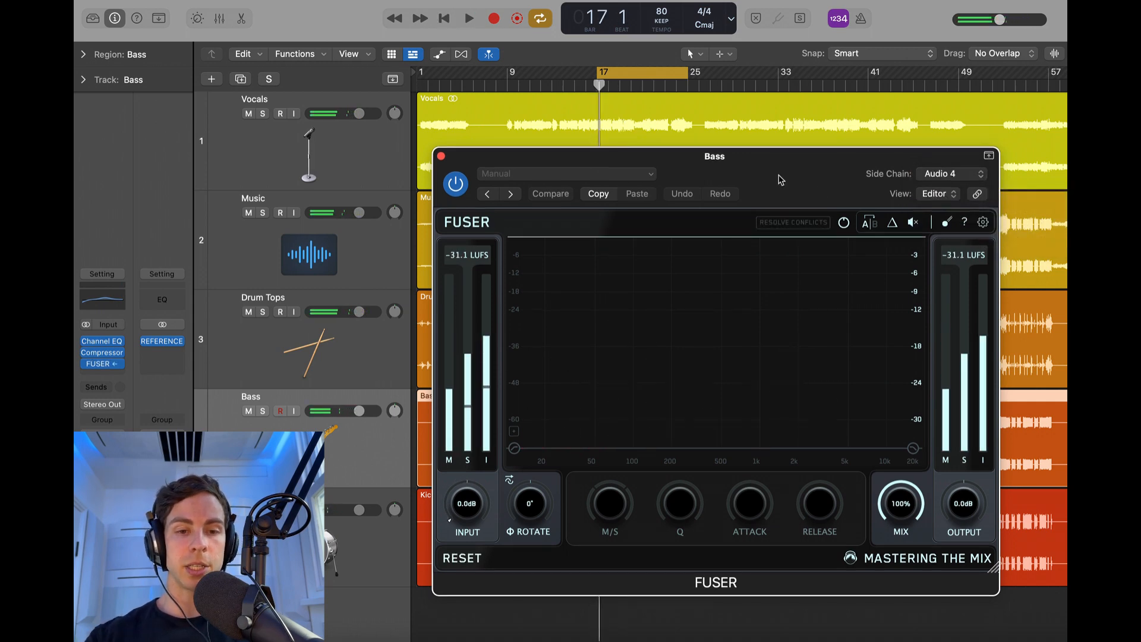
key("space")
left_click_drag(774, 162, 778, 107)
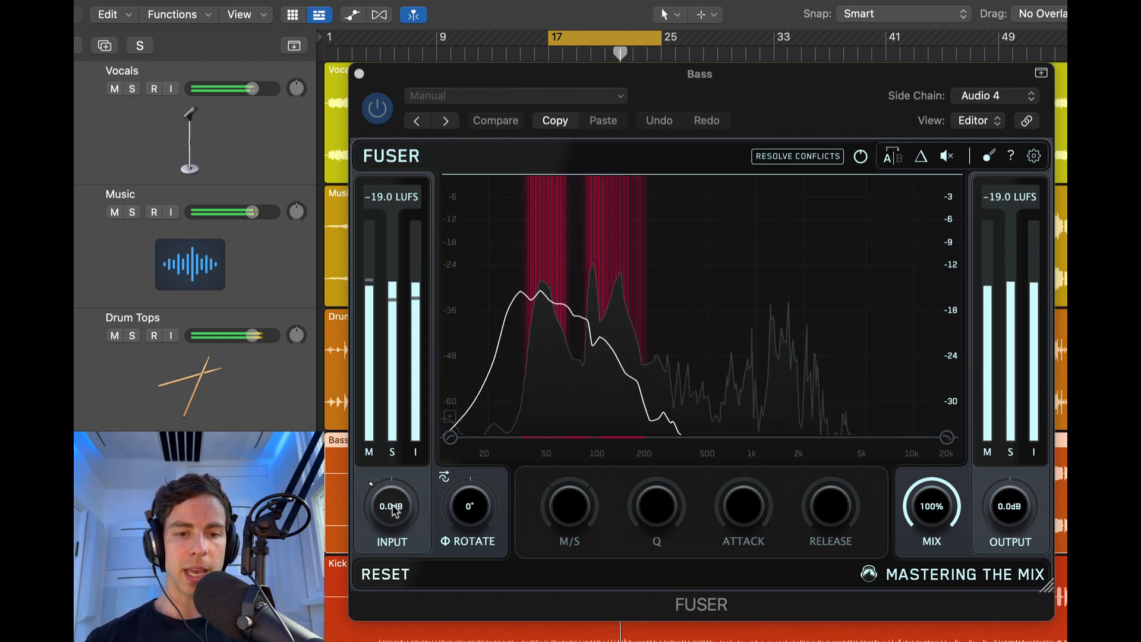
left_click_drag(392, 508, 389, 532)
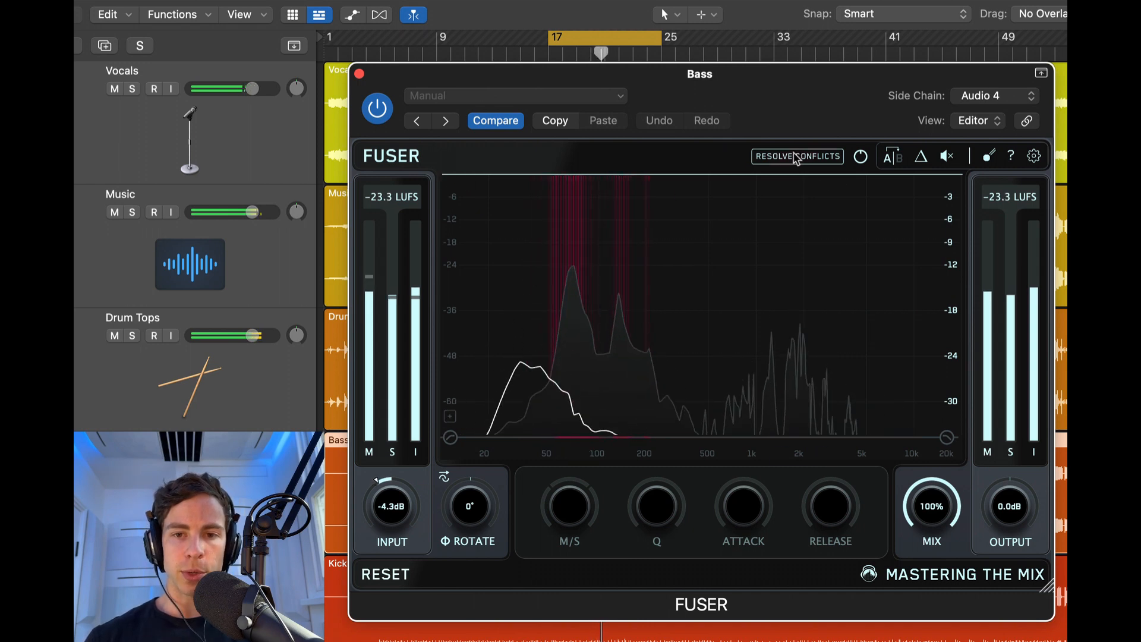
Have FUSER automatically resolve the frequency conflicts between the bass and the kick.
left_click(797, 155)
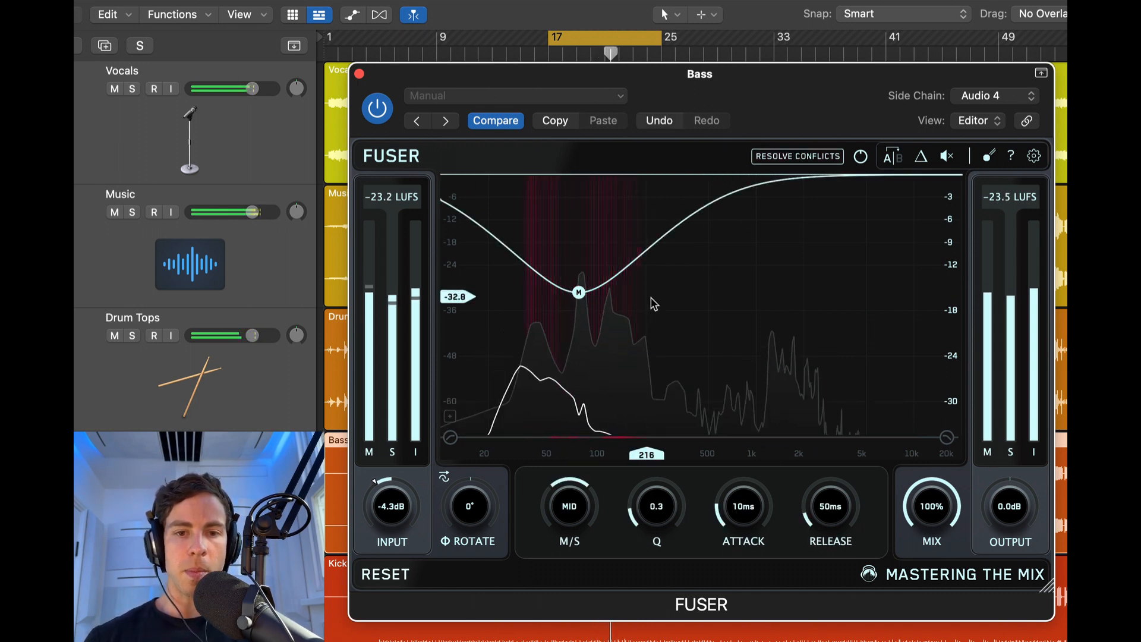
mouse_move(580, 297)
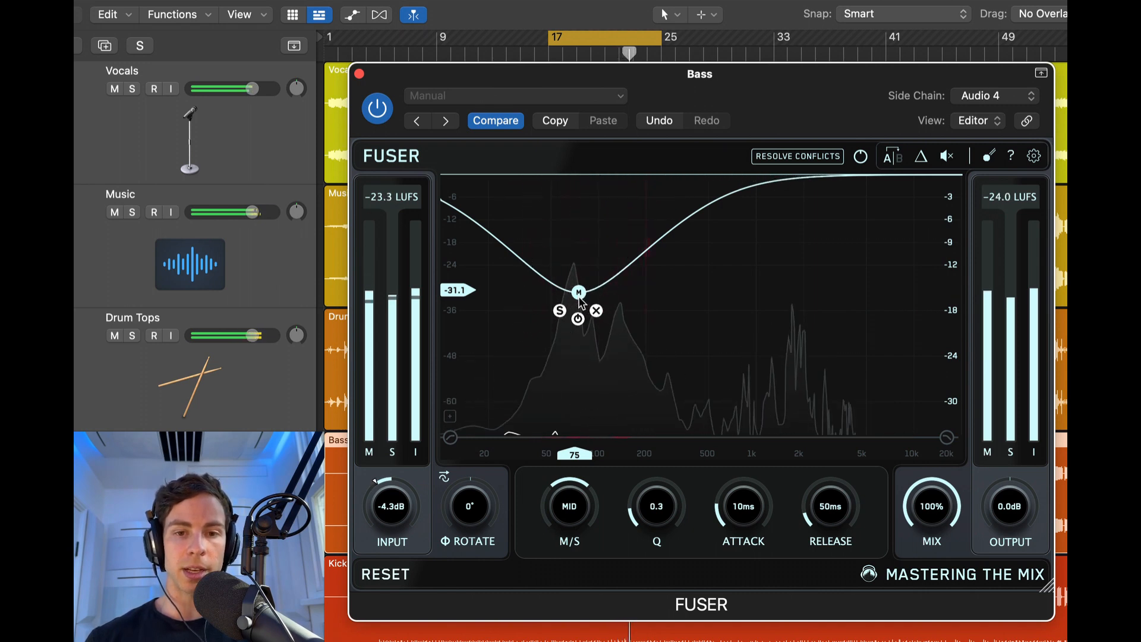
left_click_drag(570, 512, 577, 560)
mouse_move(579, 293)
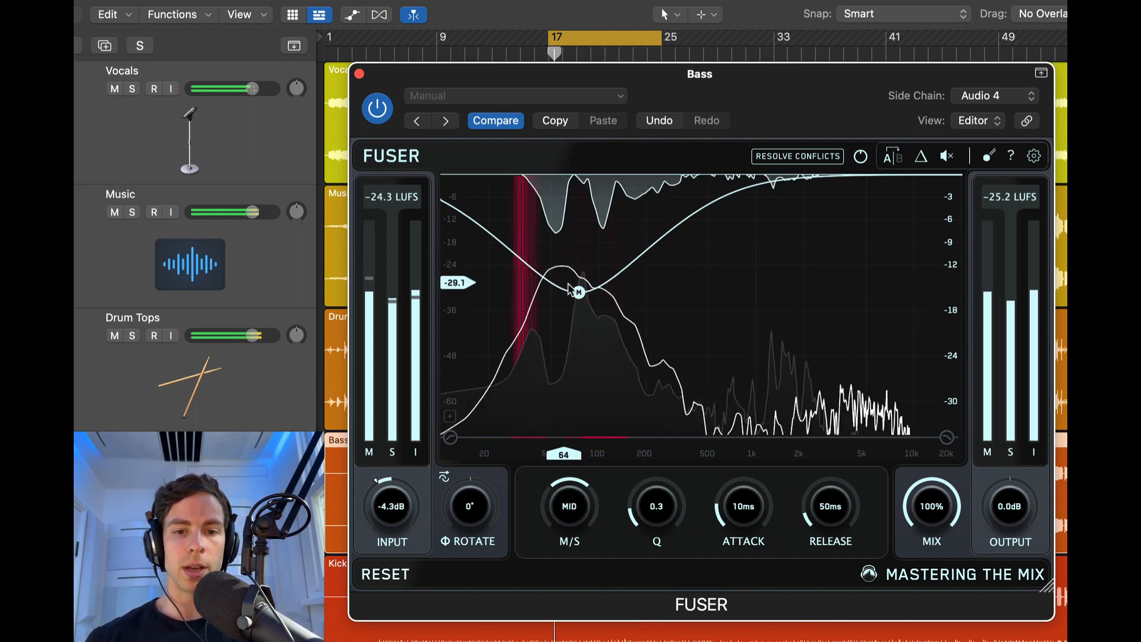
Run FUSER's automatic phase rotation to align the bass with the kick, and stop playback.
left_click(448, 484)
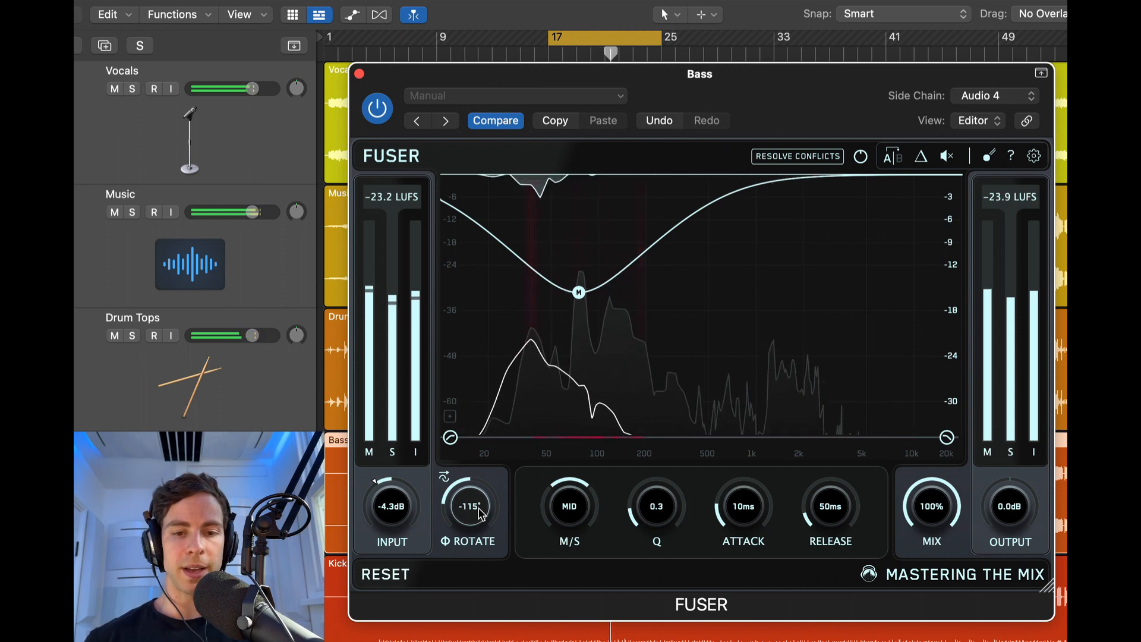
key("space")
Play the full mix and compare the bass with FUSER active and bypassed.
key("space")
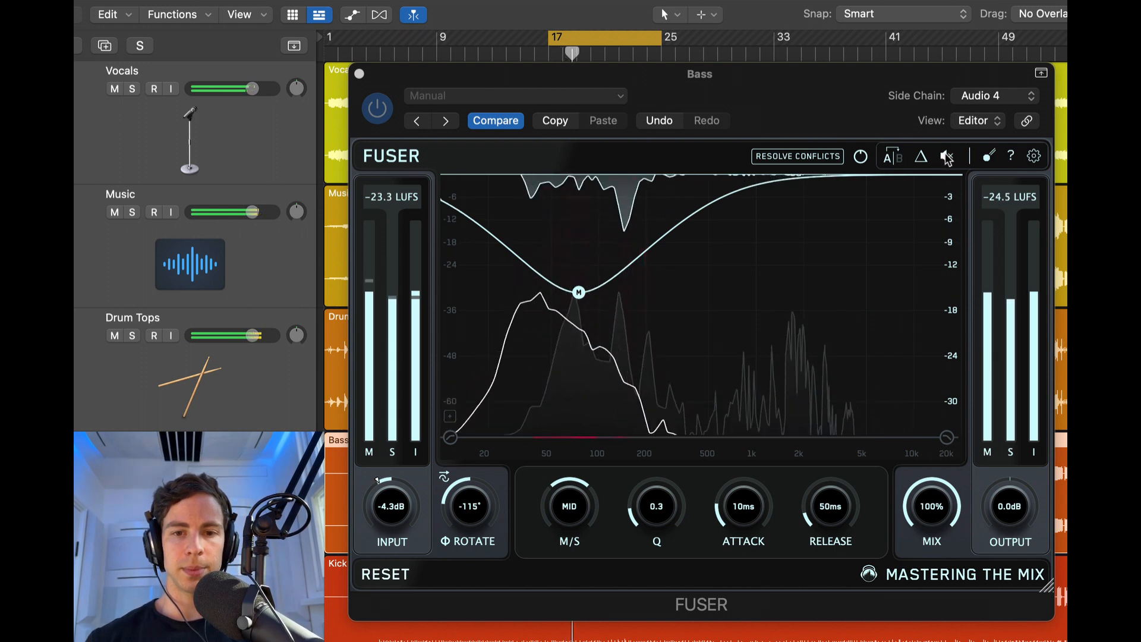
left_click(377, 111)
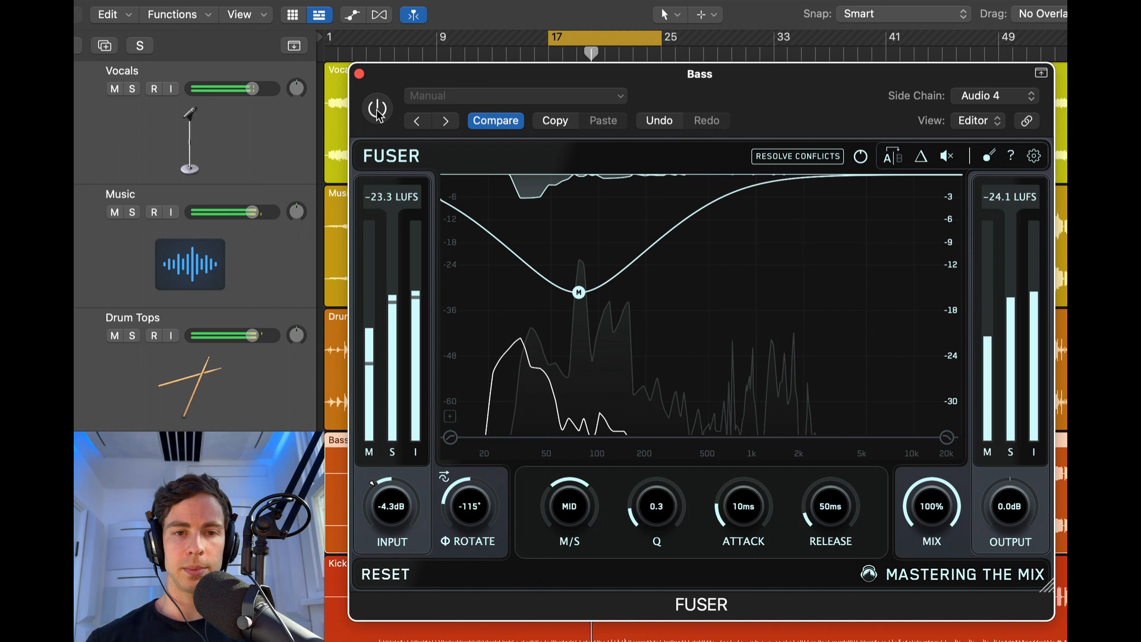
left_click(378, 113)
Solo the Bass and Kick tracks, compare them with FUSER bypassed and active, and clear the solos.
left_click(132, 459)
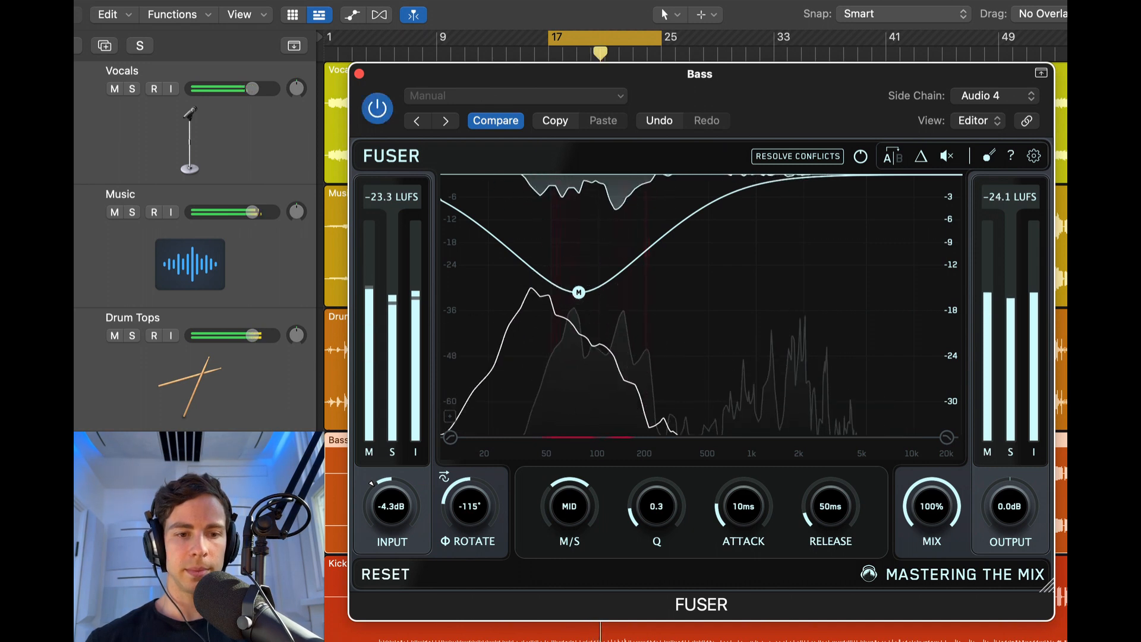
left_click(132, 582)
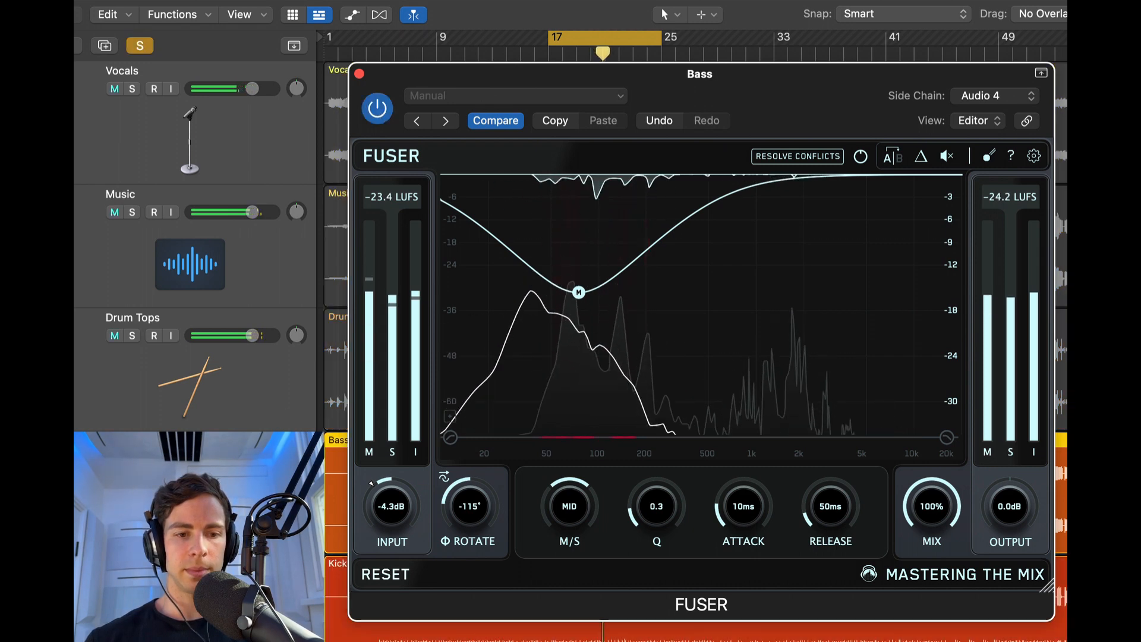
left_click(381, 115)
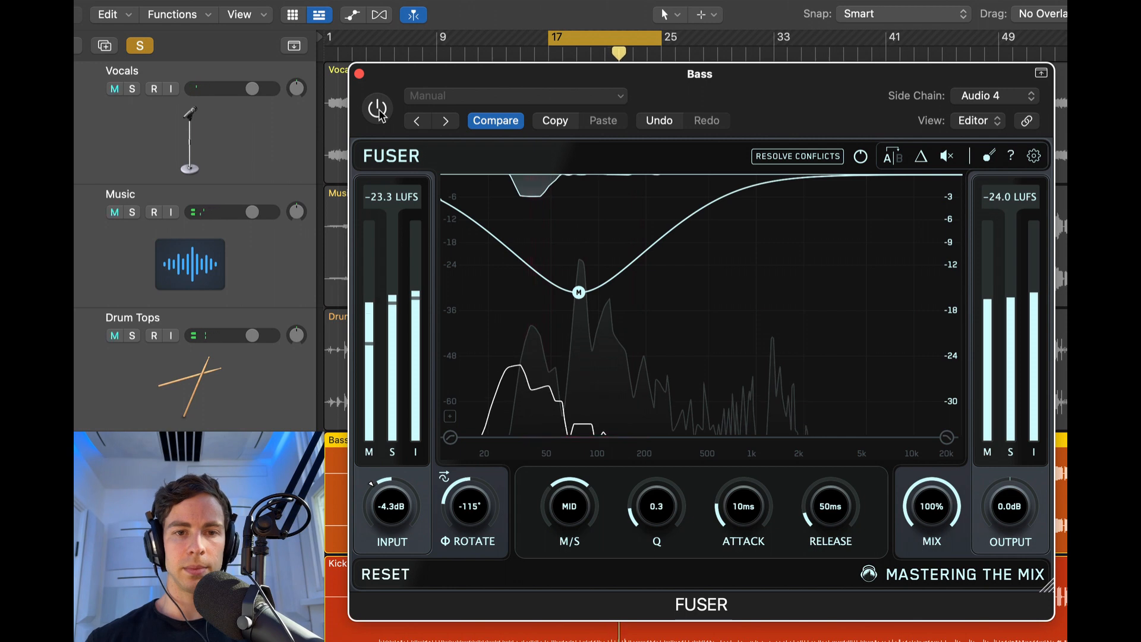
left_click(380, 114)
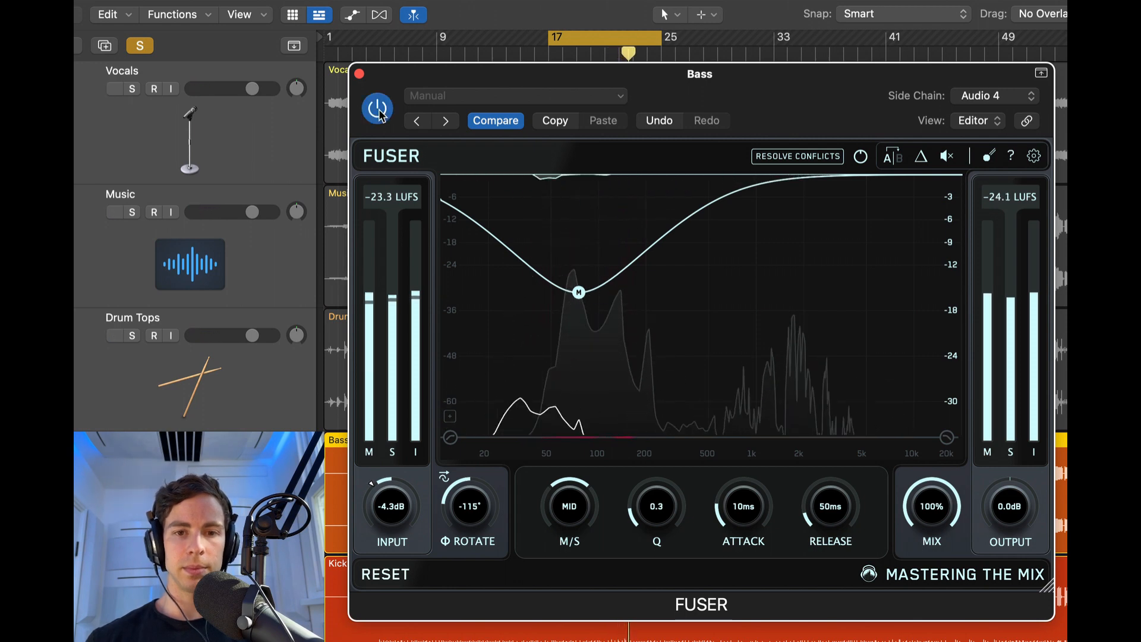
key("space")
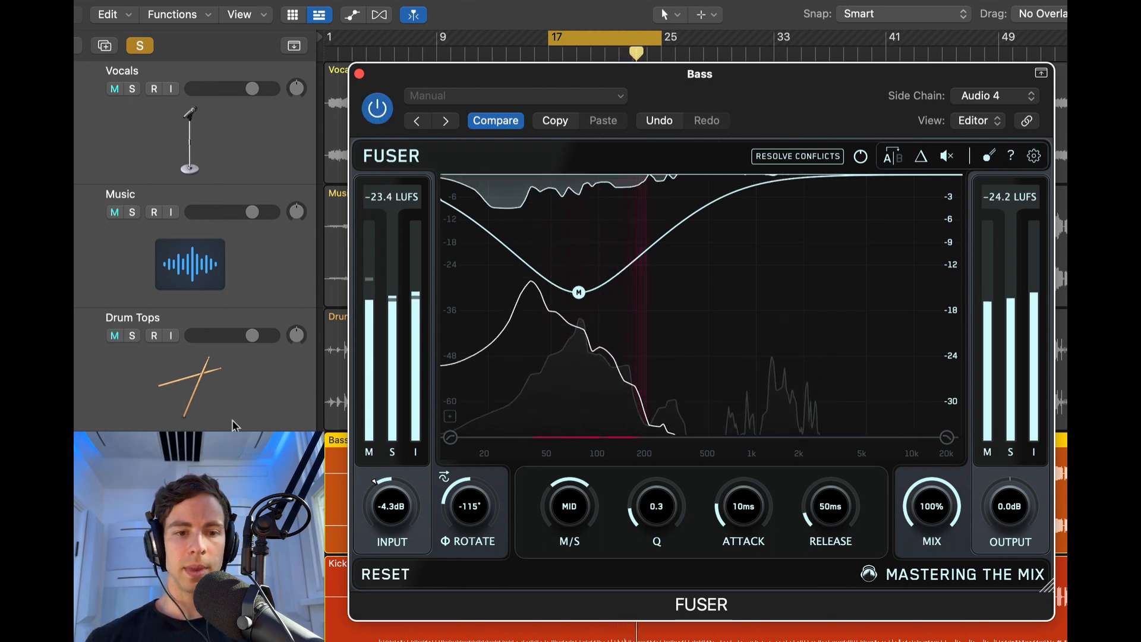
left_click(132, 583)
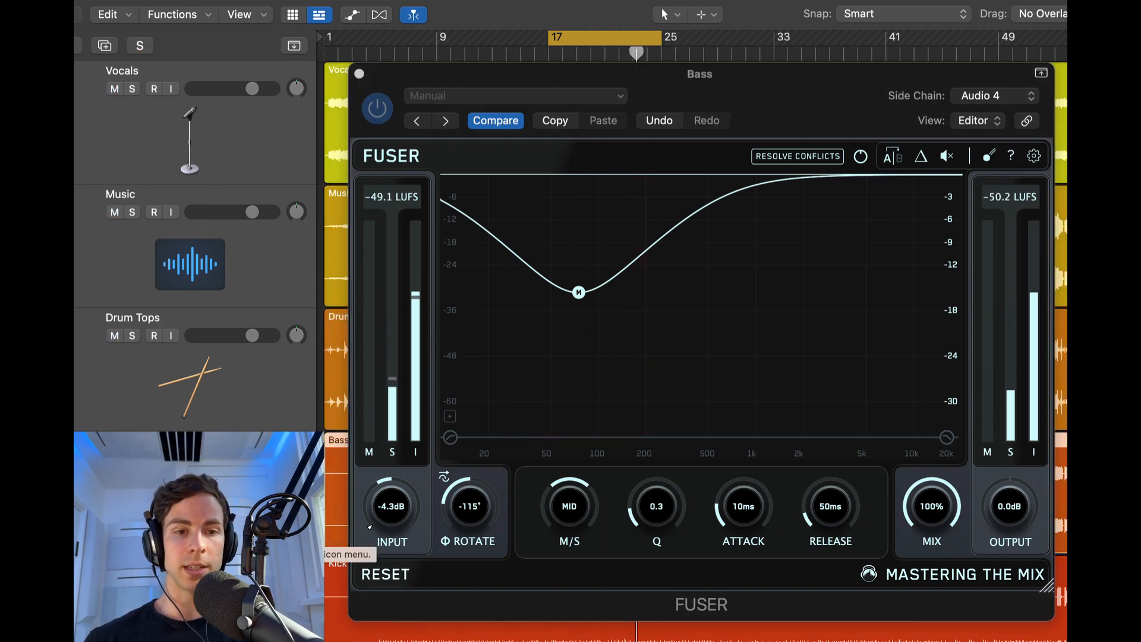
Play the full mix again and compare it using FUSER's internal bypass, leaving the processing active.
key("space")
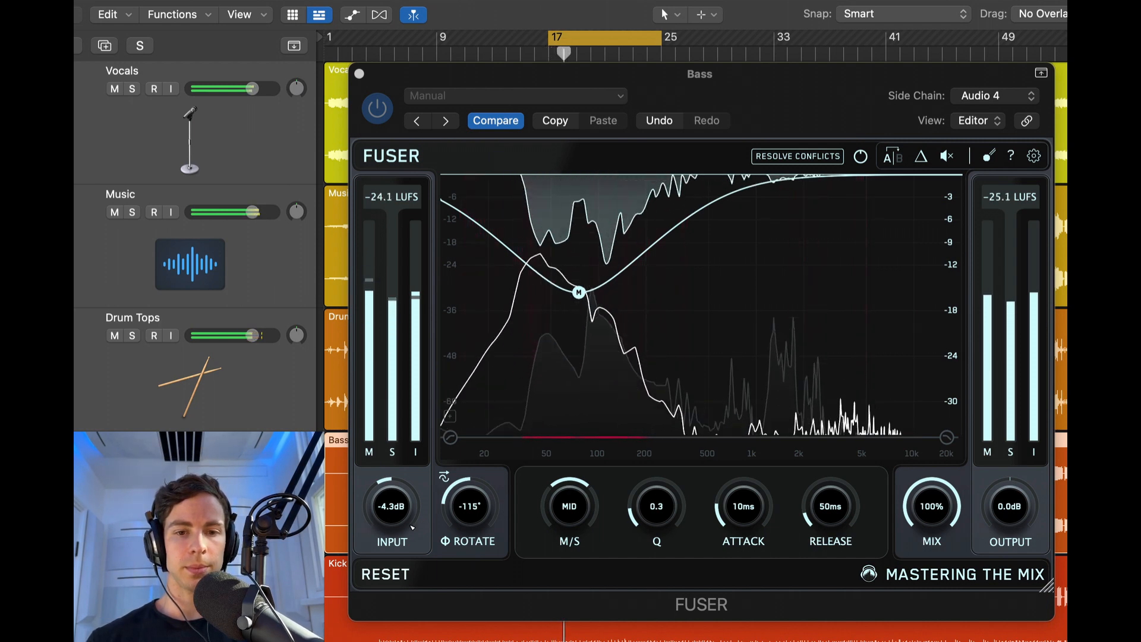
left_click(800, 246)
left_click(948, 157)
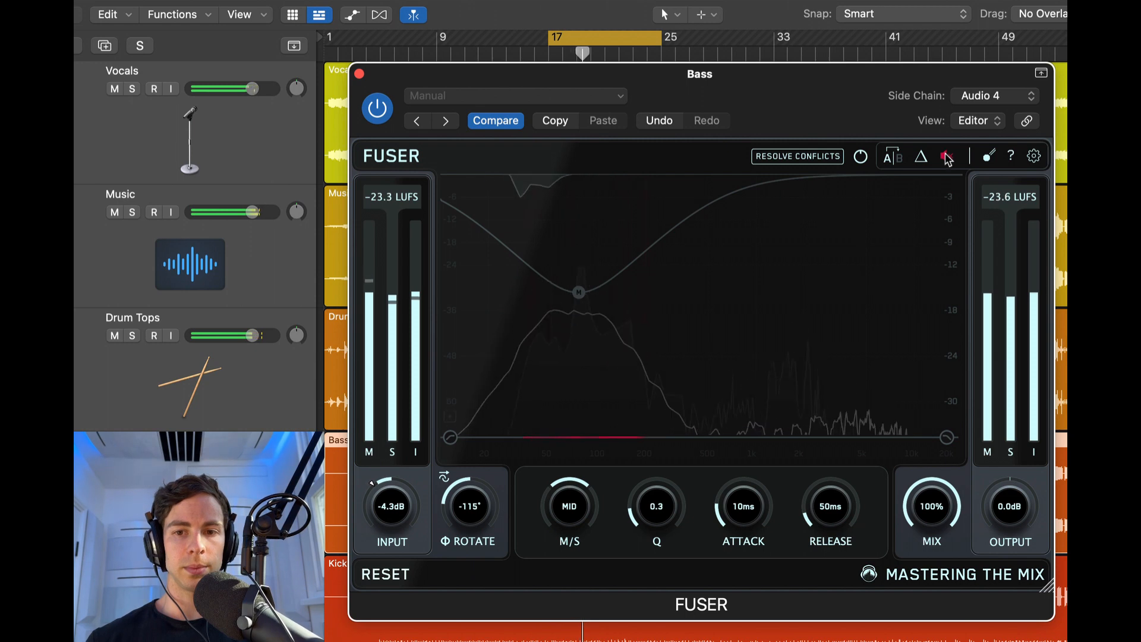
left_click(947, 158)
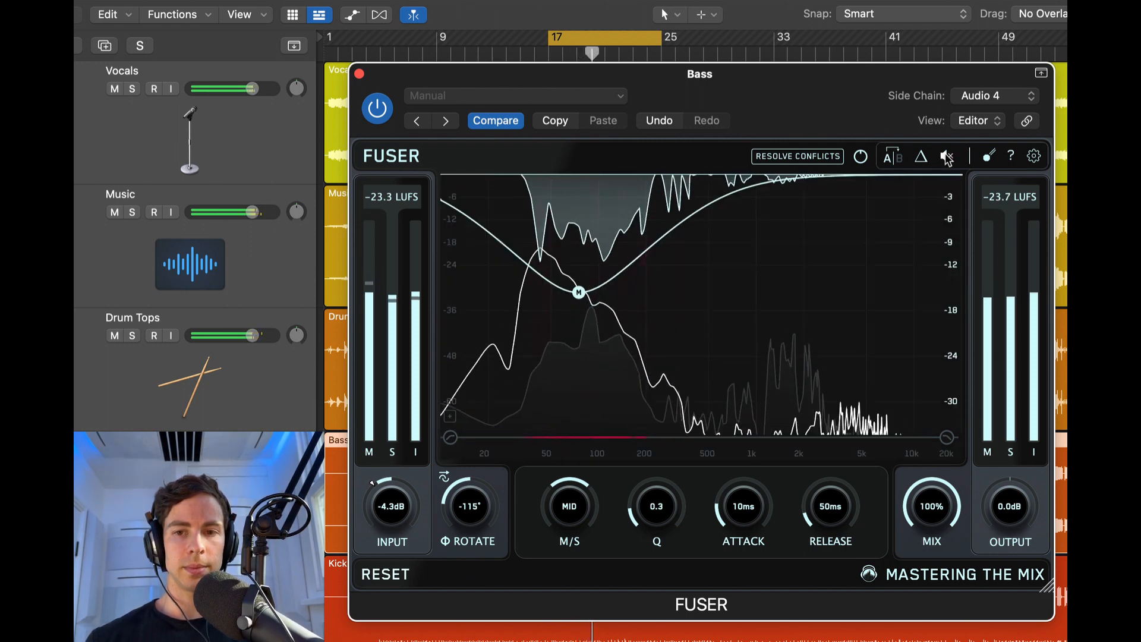
Close the Bass FUSER window, start playback, open FUSER on the Music track and set its side chain to Vocals.
left_click(359, 75)
left_click(161, 256)
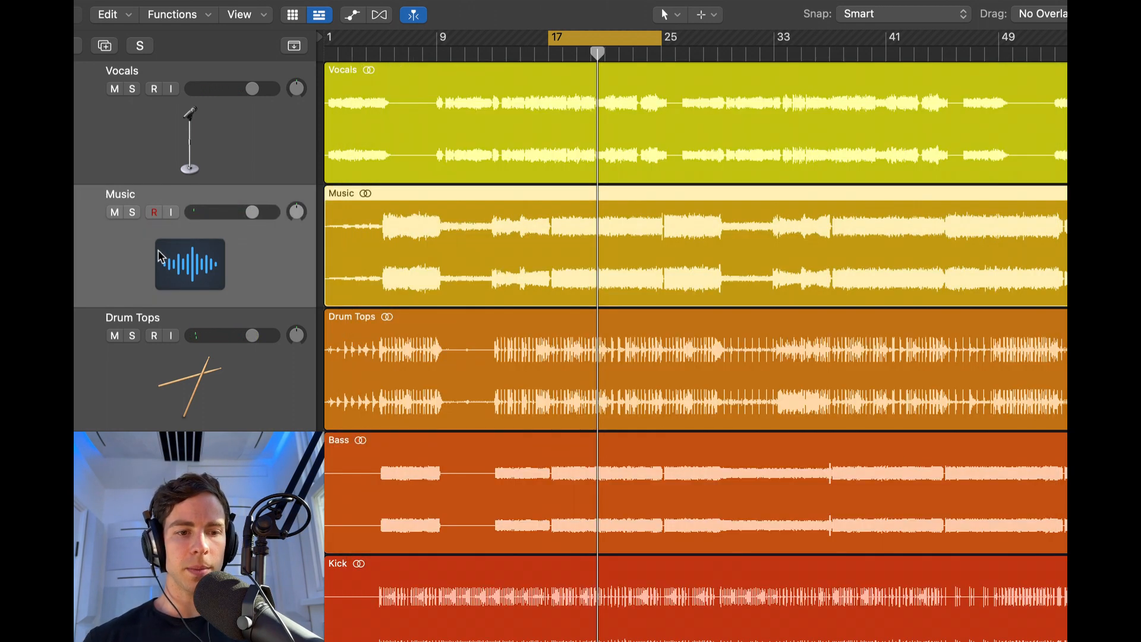
key("space")
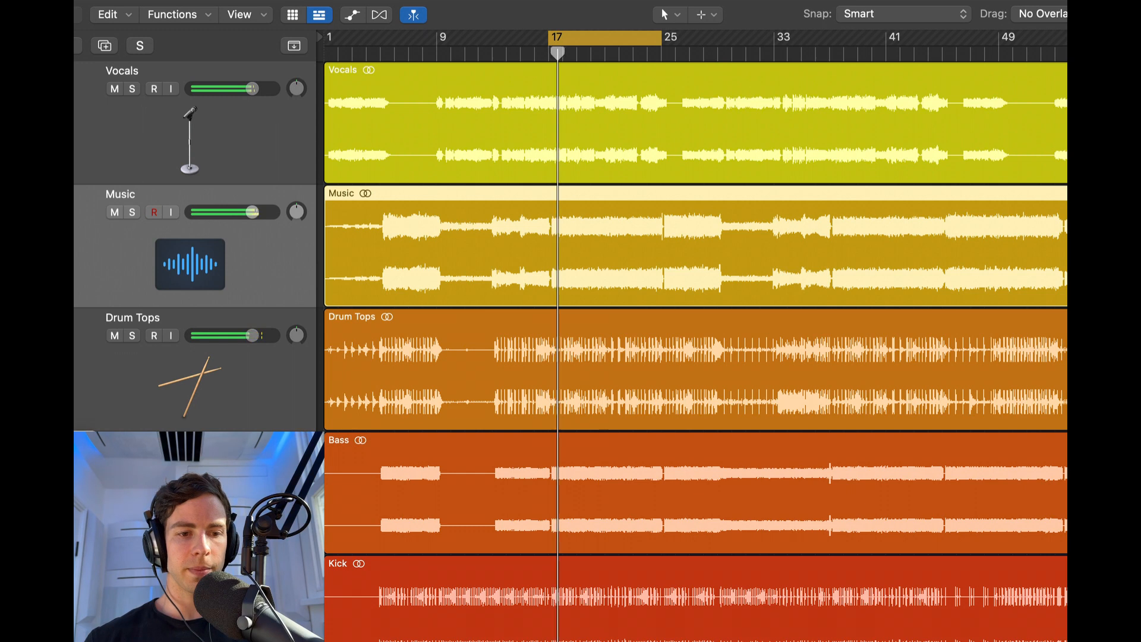
left_click(75, 301)
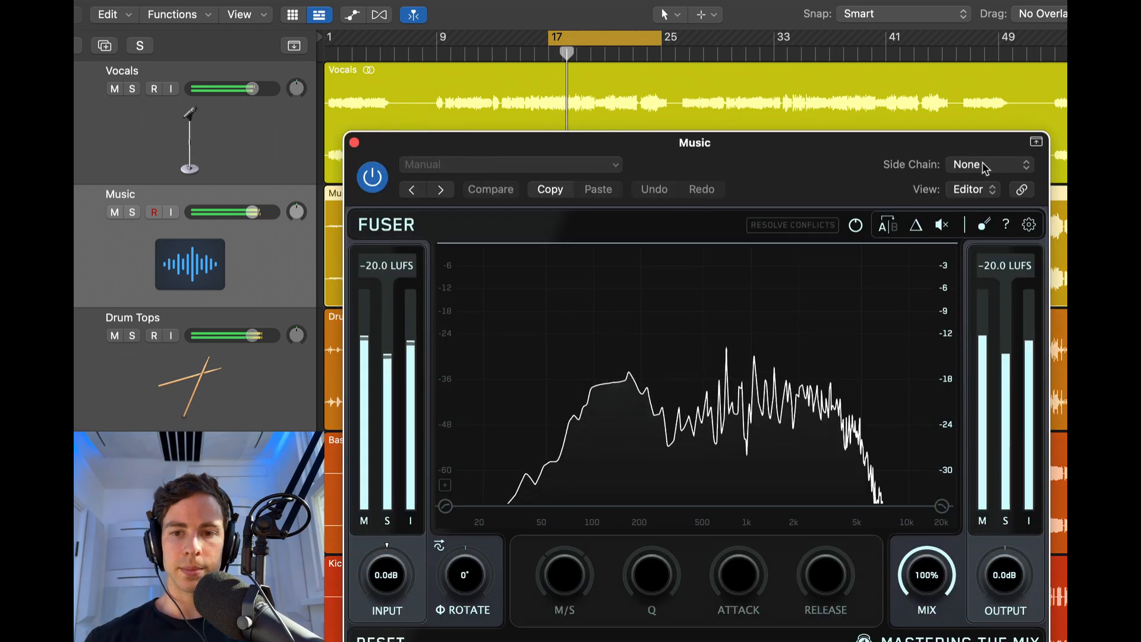
left_click(984, 167)
mouse_move(975, 194)
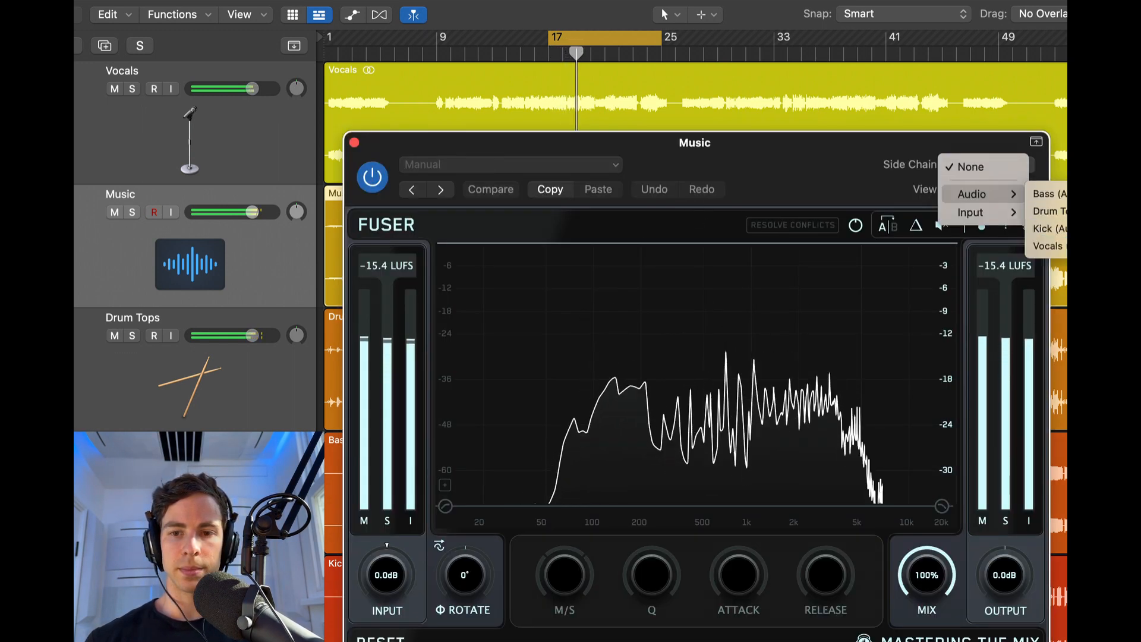
left_click(1049, 246)
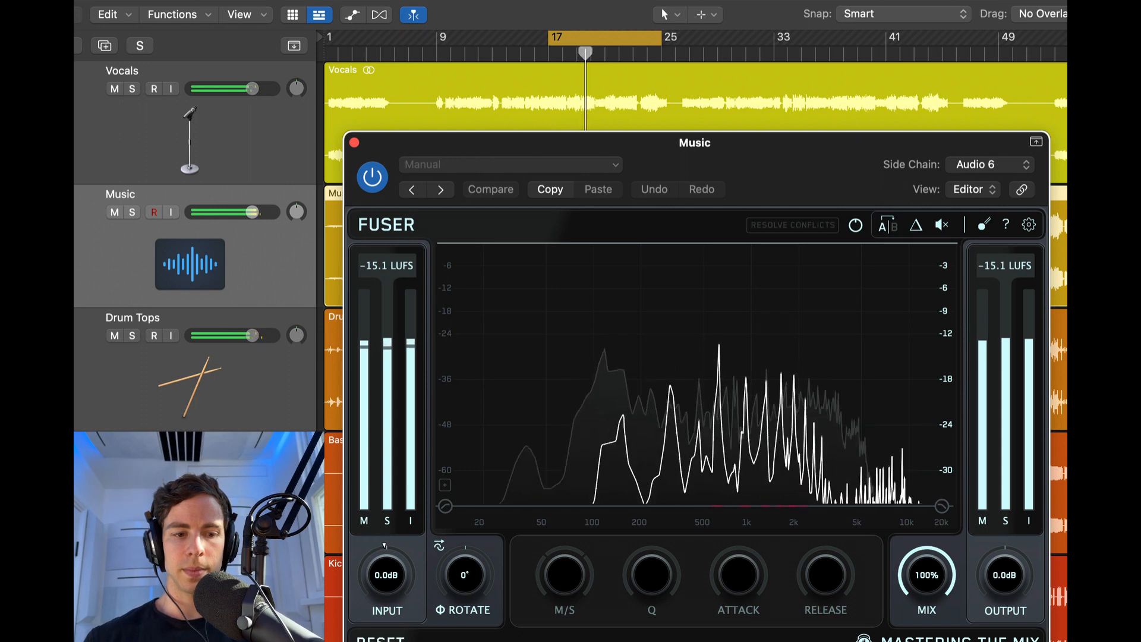
left_click(1070, 264)
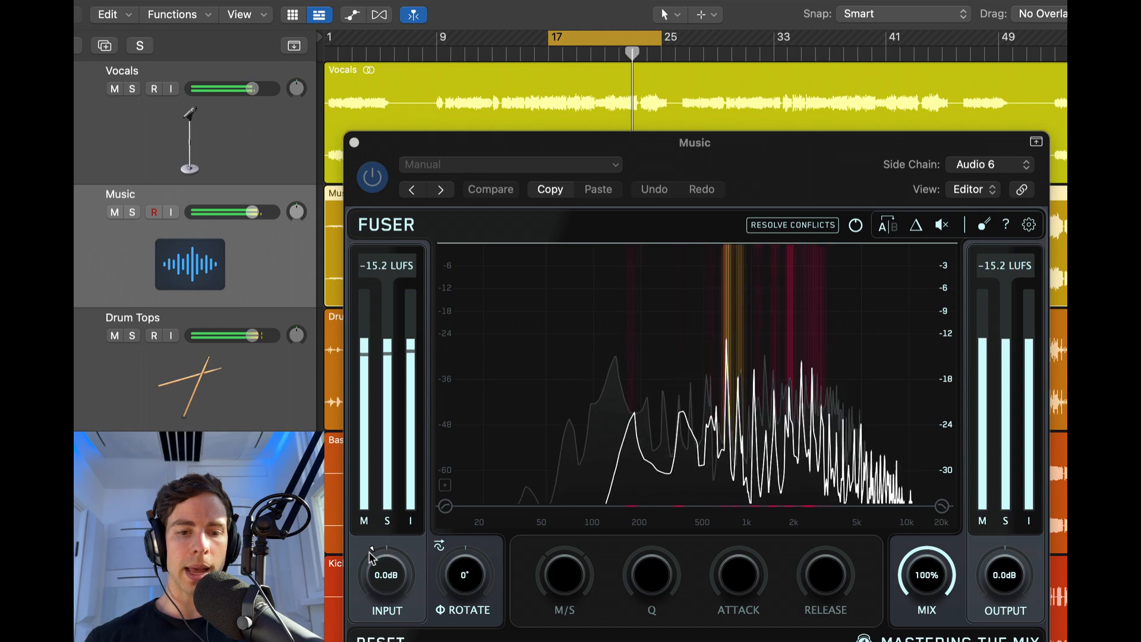
Set FUSER's input level on the Music track to -4.0 dB and run automatic phase rotation against the vocals.
left_click_drag(372, 558, 392, 613)
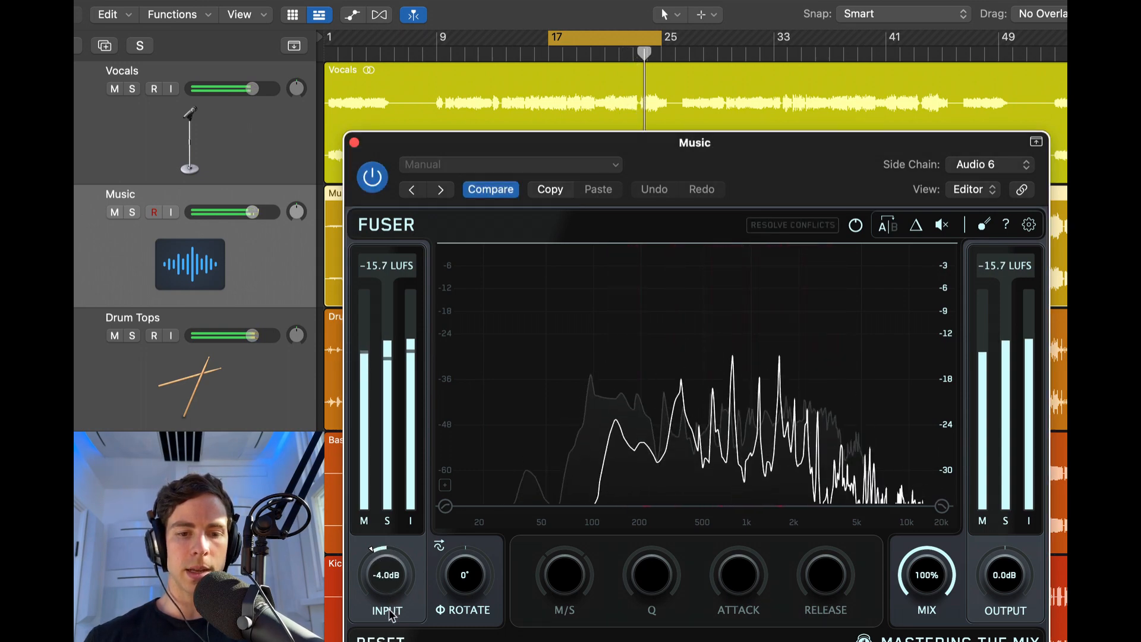
left_click(439, 545)
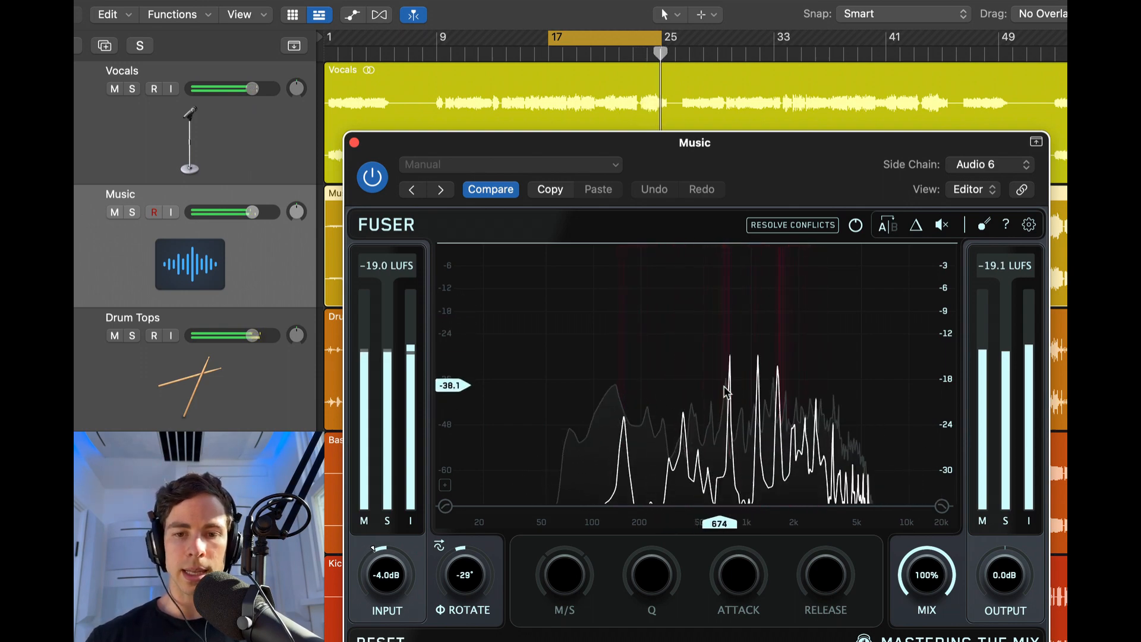
Add a stereo conflict band at about 2 kHz on the Music track, with Q set to 0.3.
left_click(726, 393)
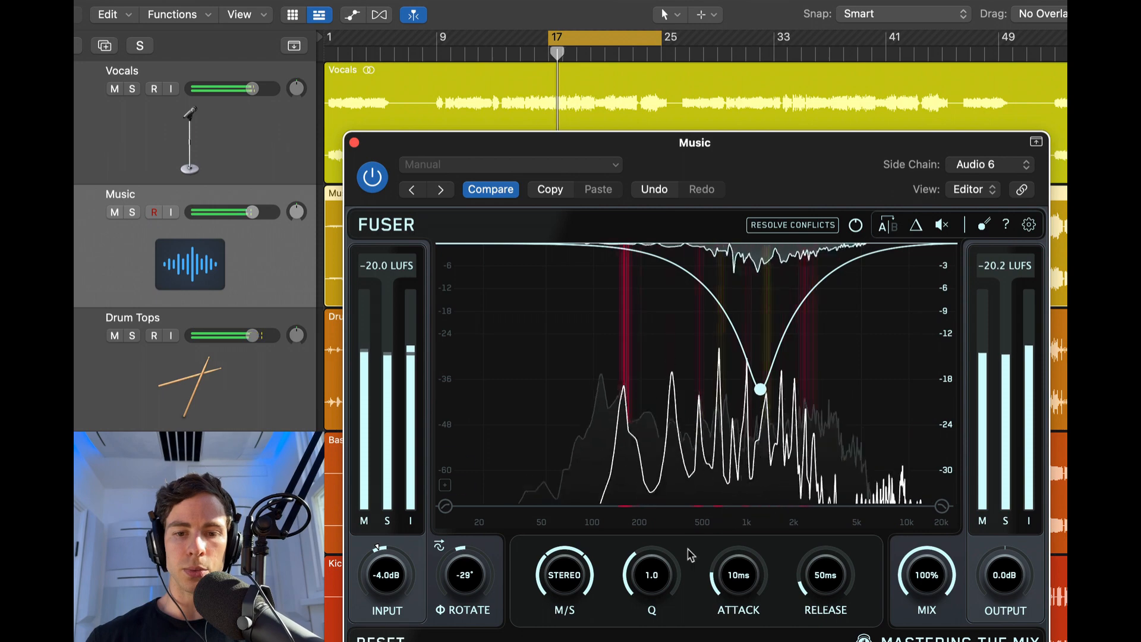
left_click_drag(689, 555, 689, 580)
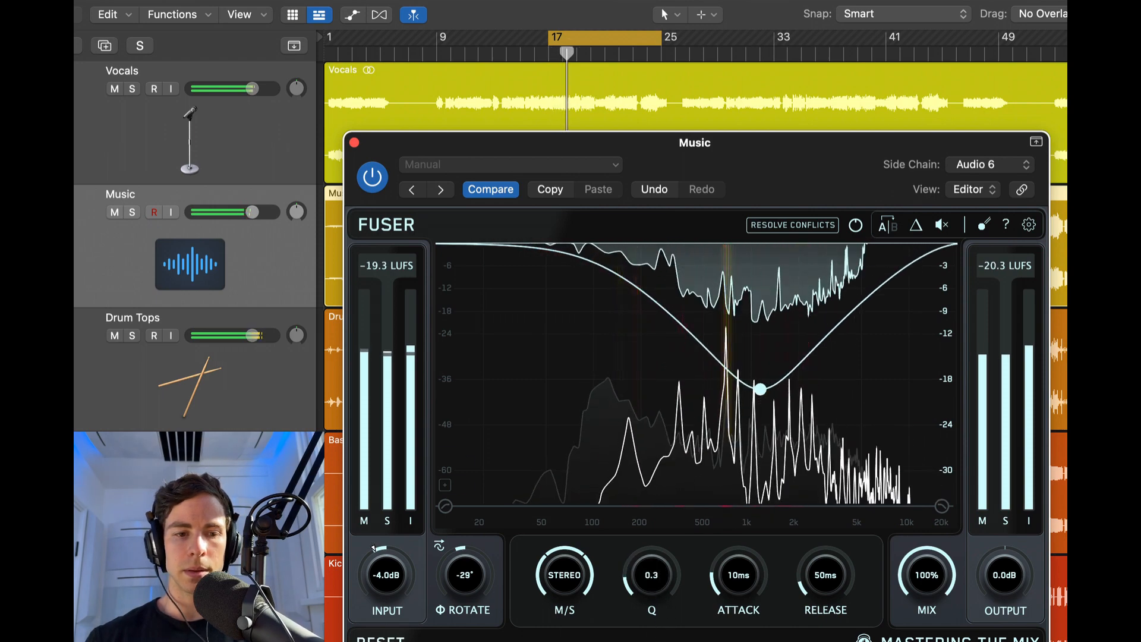
left_click_drag(761, 390, 672, 405)
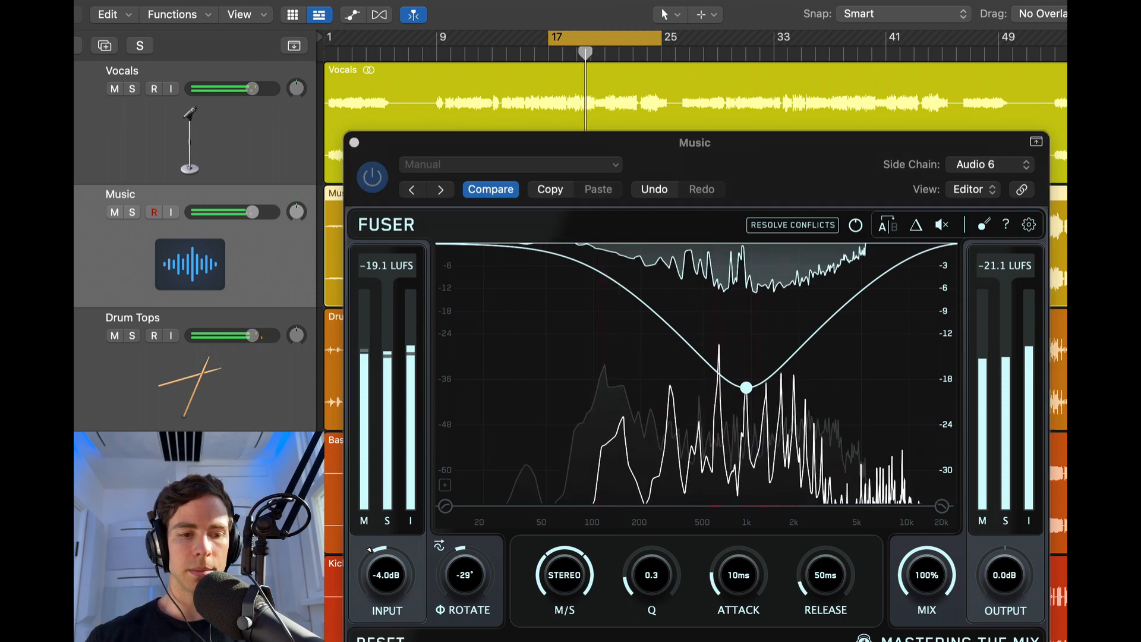
left_click_drag(746, 388, 795, 369)
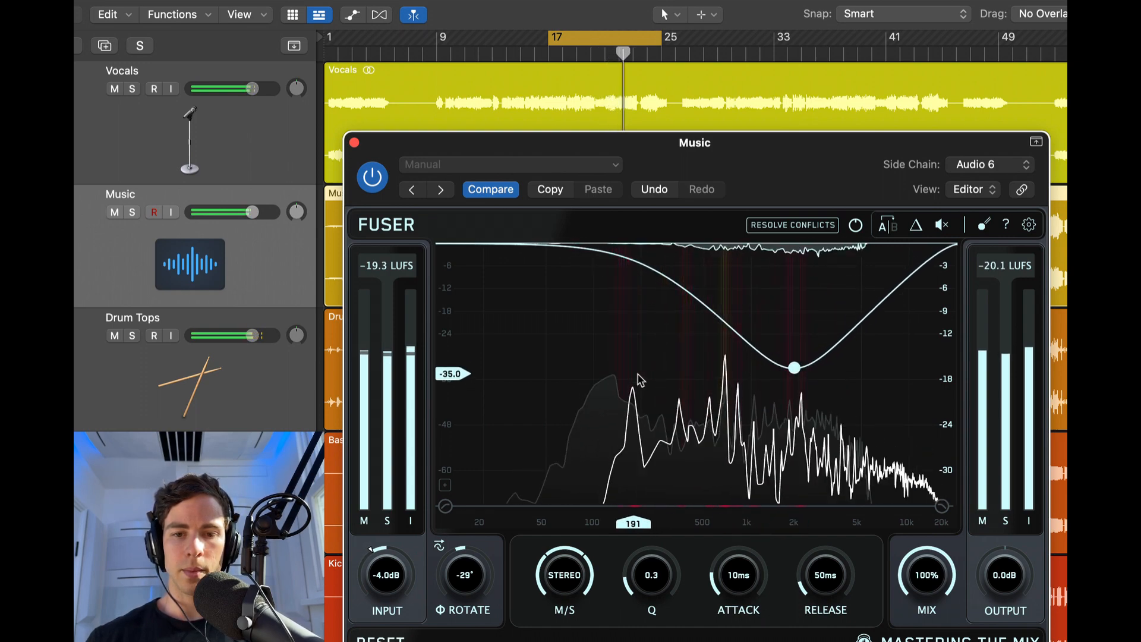
Add a second stereo band just above 200 Hz with Q 0.6, and close the Music track's FUSER window.
left_click_drag(640, 380, 646, 384)
left_click(943, 226)
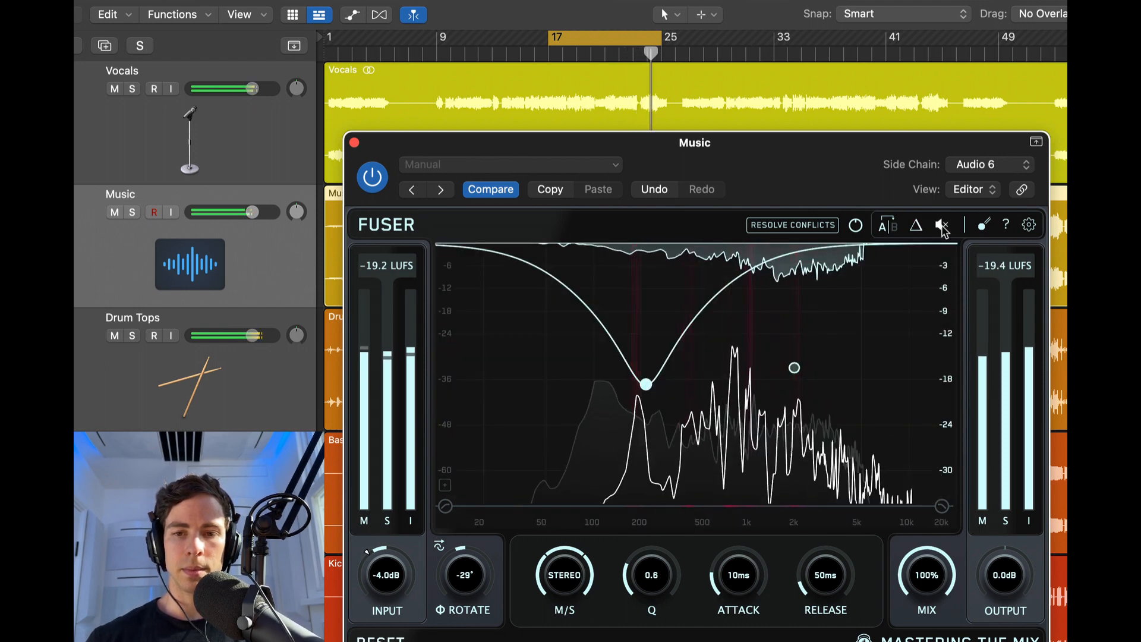
left_click(354, 143)
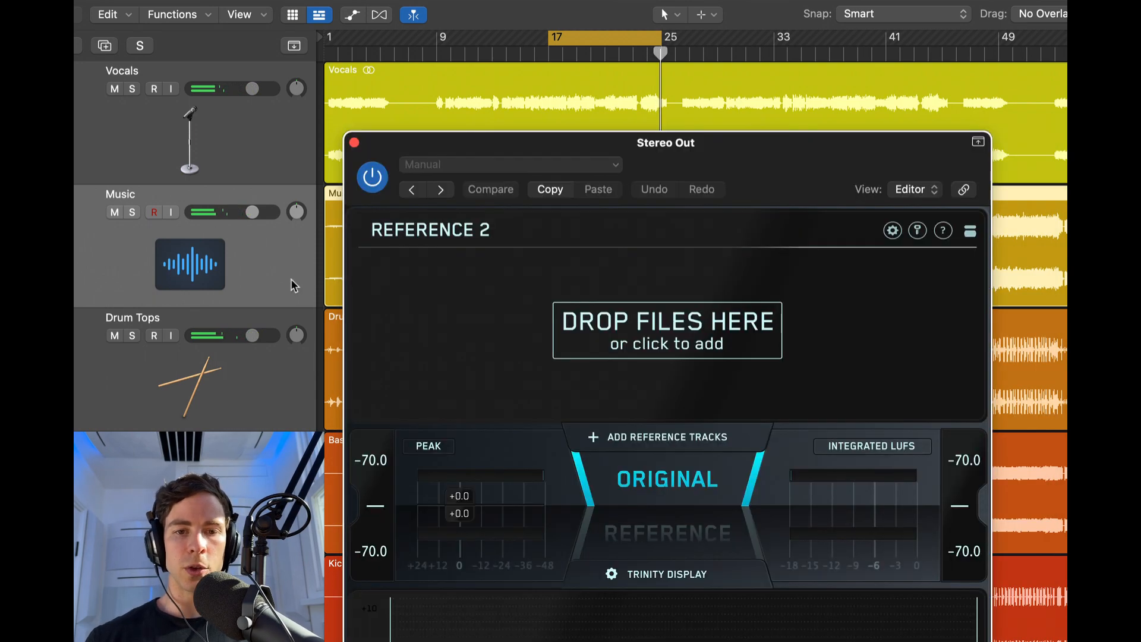
Load "Back Seat - No FUSER.wav" into REFERENCE 2 on the Stereo Out, using Mirror mode.
left_click_drag(724, 158, 721, 28)
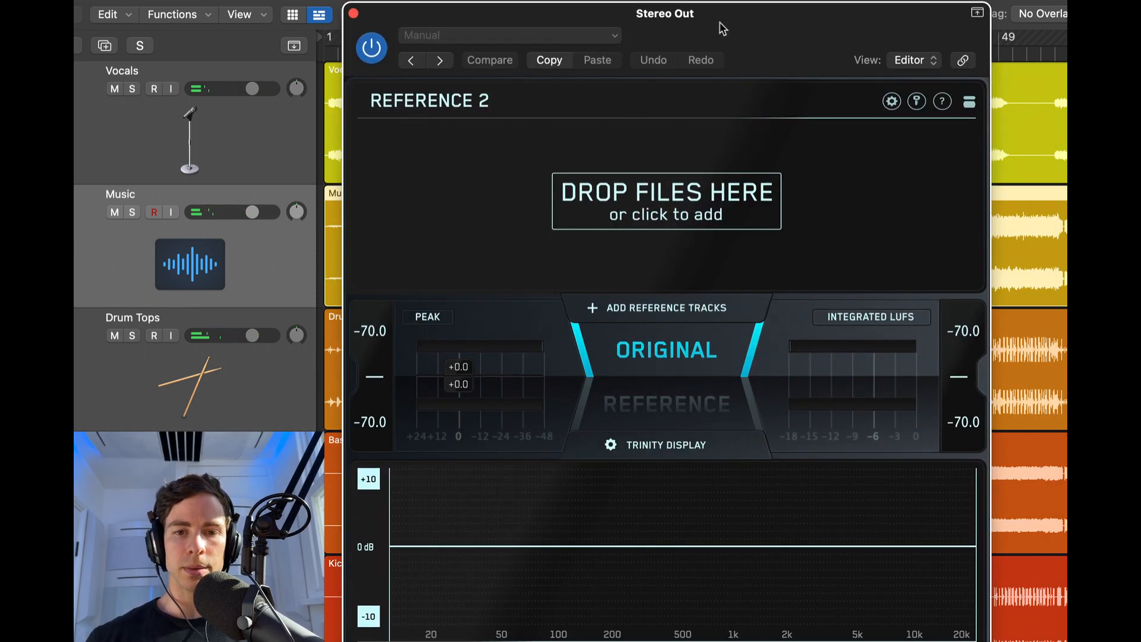
left_click(634, 203)
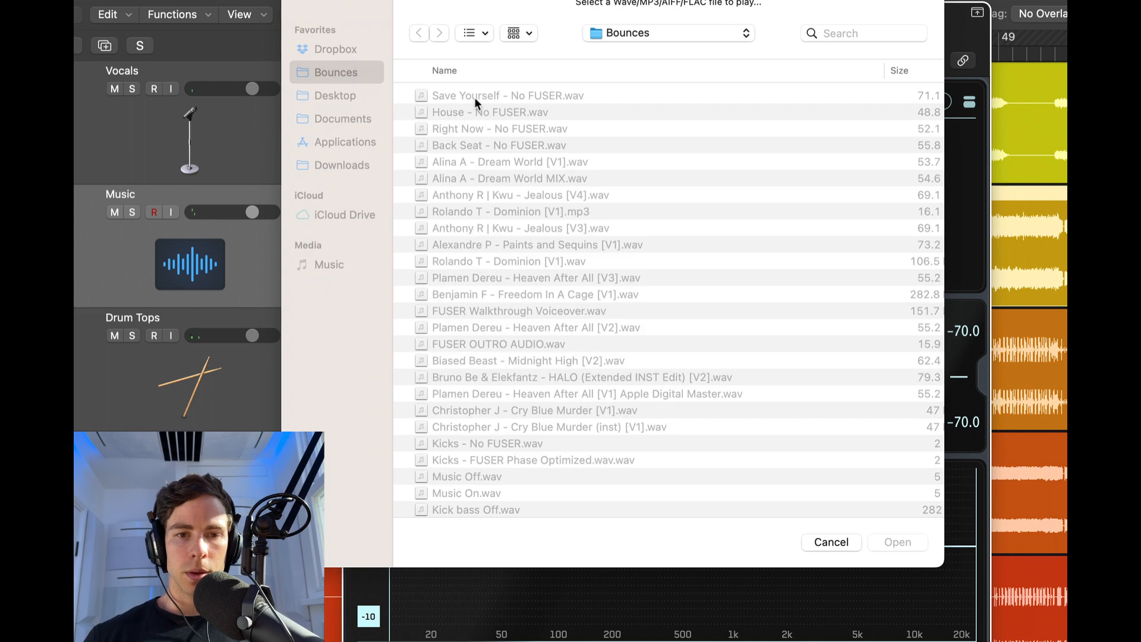
double_click(458, 146)
left_click(393, 254)
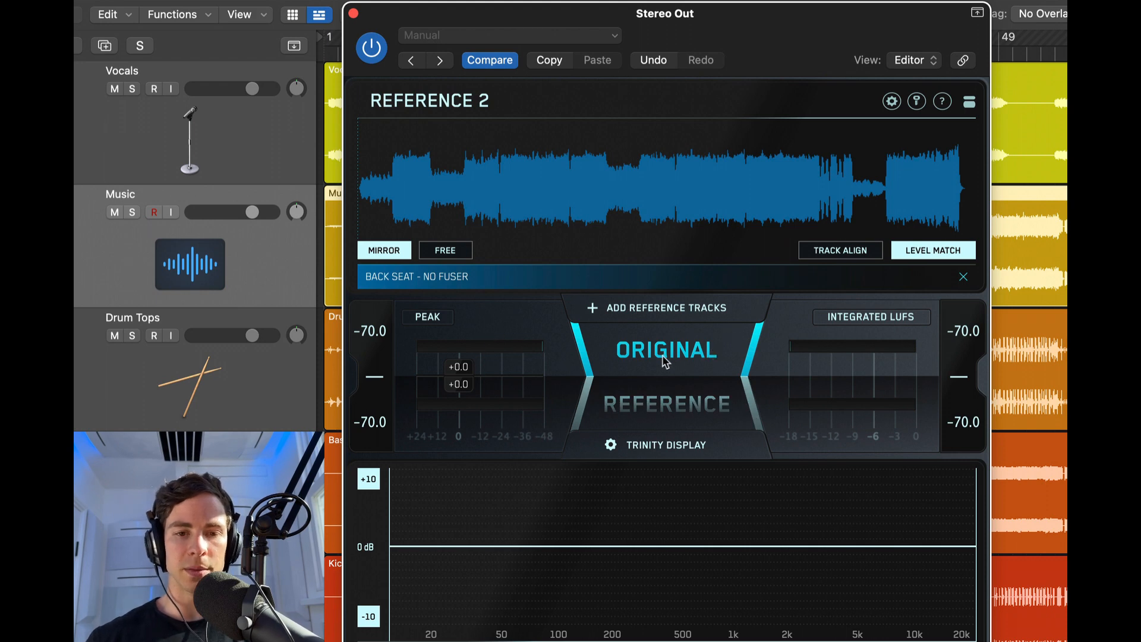
Play the mix and compare it with the loaded reference, switching back to the original.
key("space")
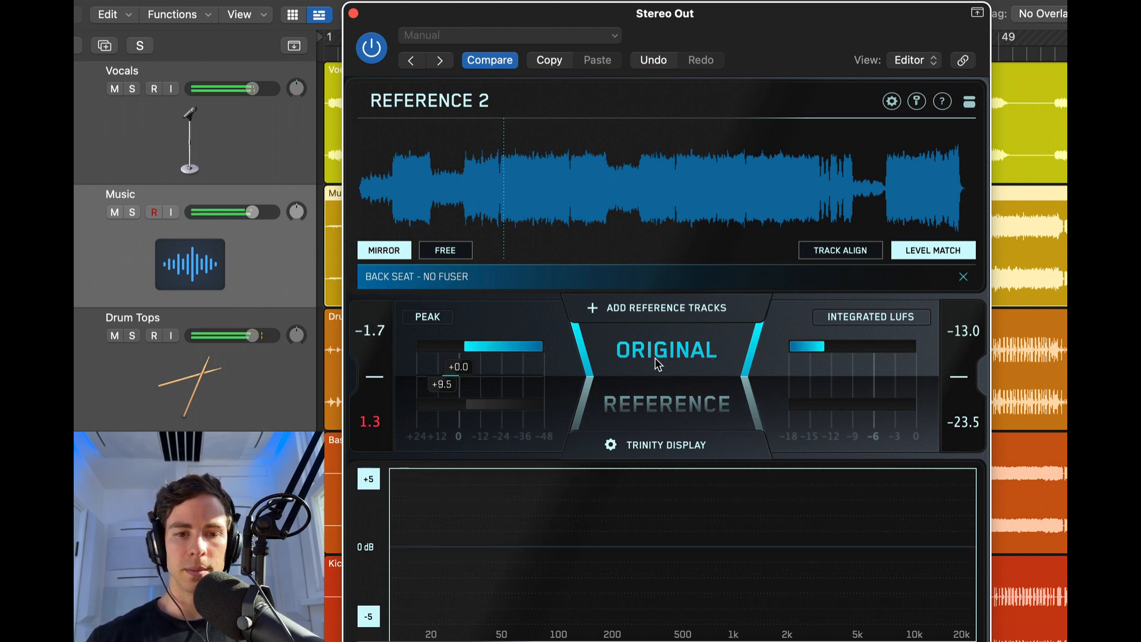
left_click(658, 364)
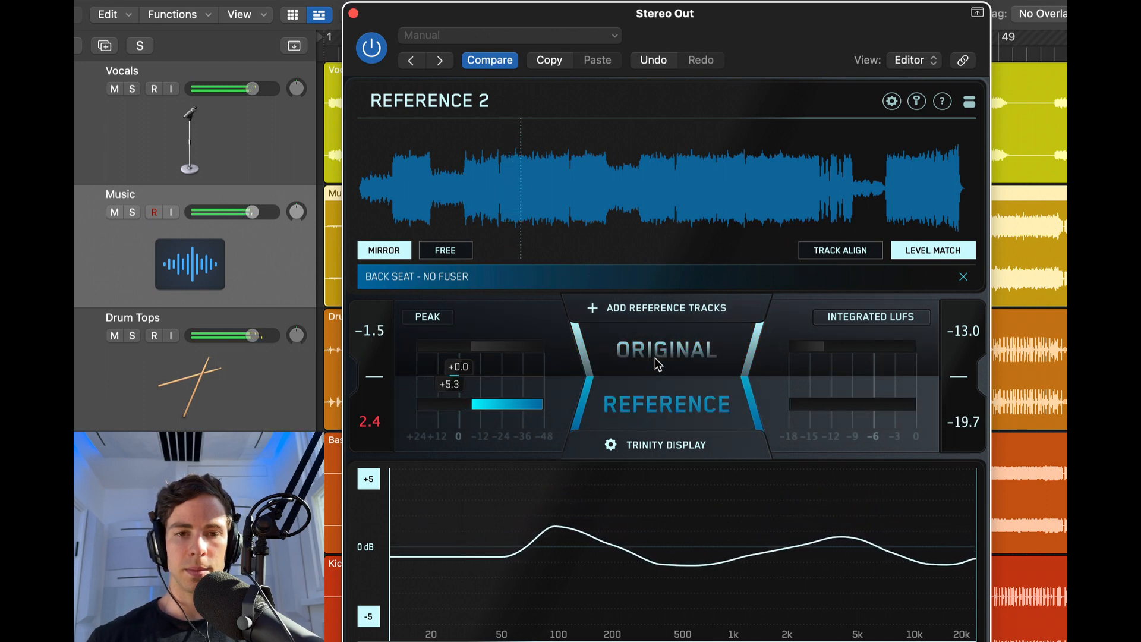
left_click(658, 363)
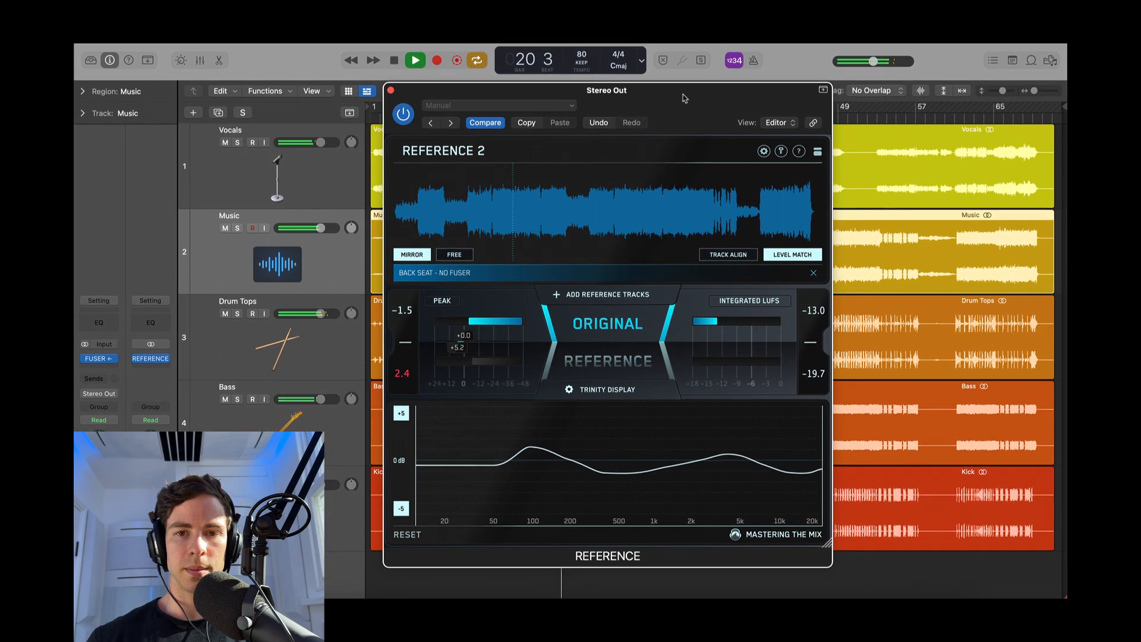
Open FUSER on the Bass track and arrange its window beside REFERENCE 2 so both displays can be watched.
left_click_drag(681, 94, 905, 75)
left_click(266, 418)
left_click(99, 360)
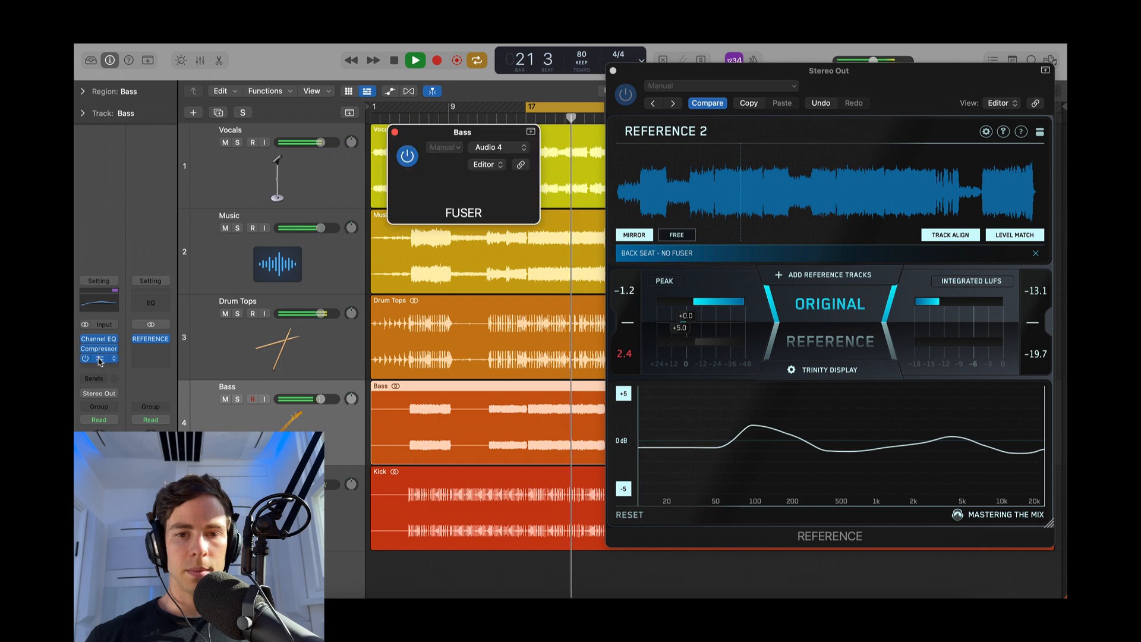
left_click_drag(680, 141, 401, 129)
Switch REFERENCE 2 repeatedly between the original and the No FUSER bounce over two playbacks, ending on the original with playback stopped.
left_click(816, 320)
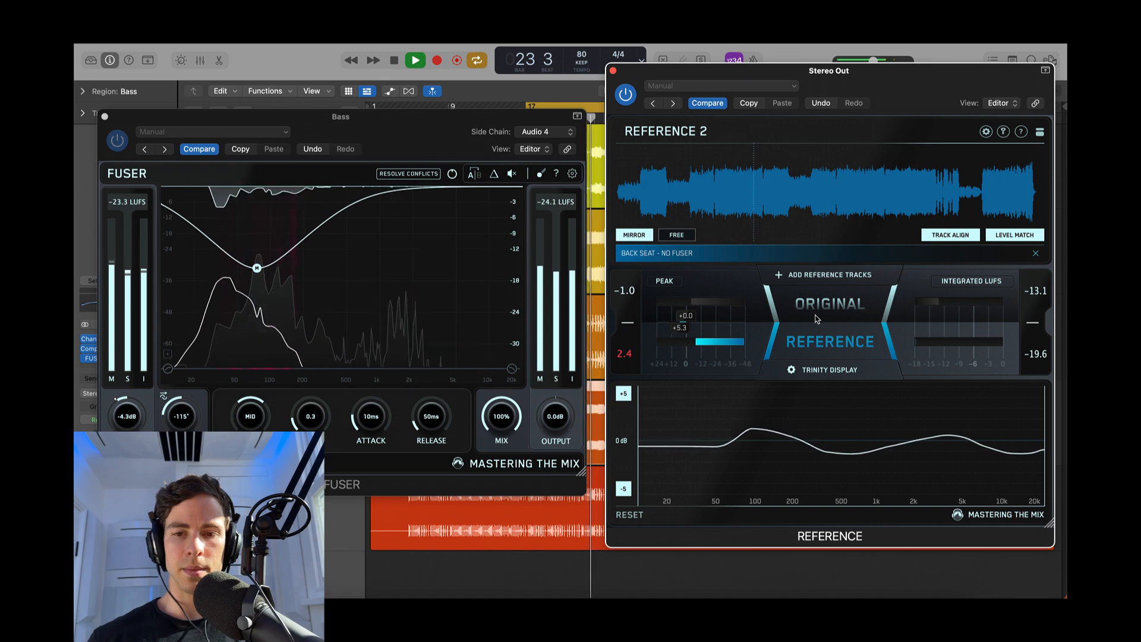
left_click(816, 319)
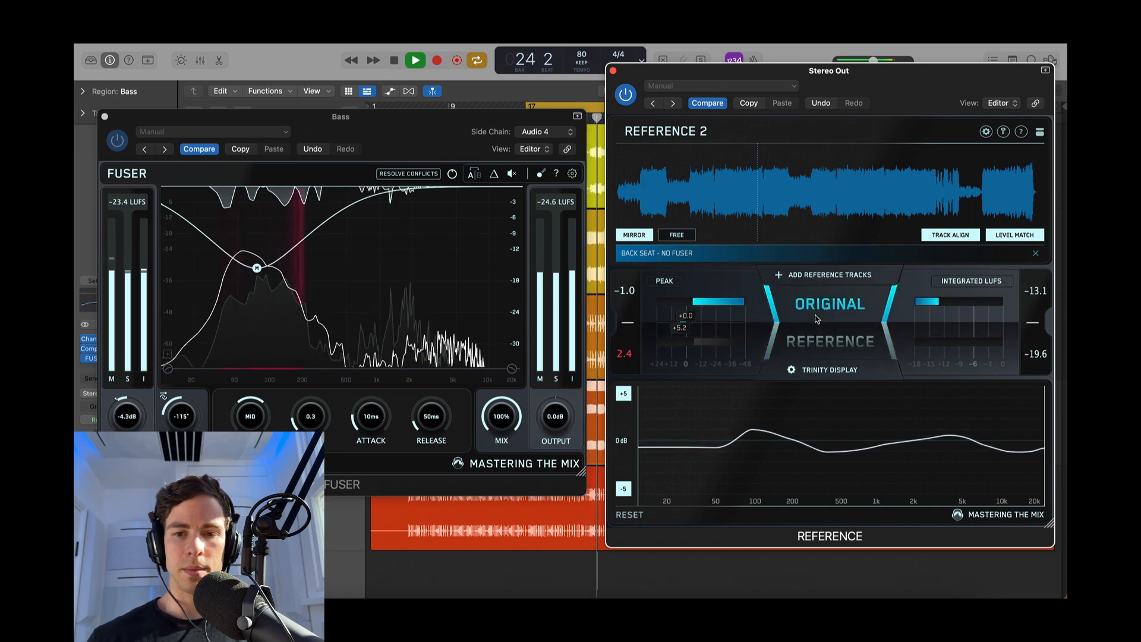
key("space")
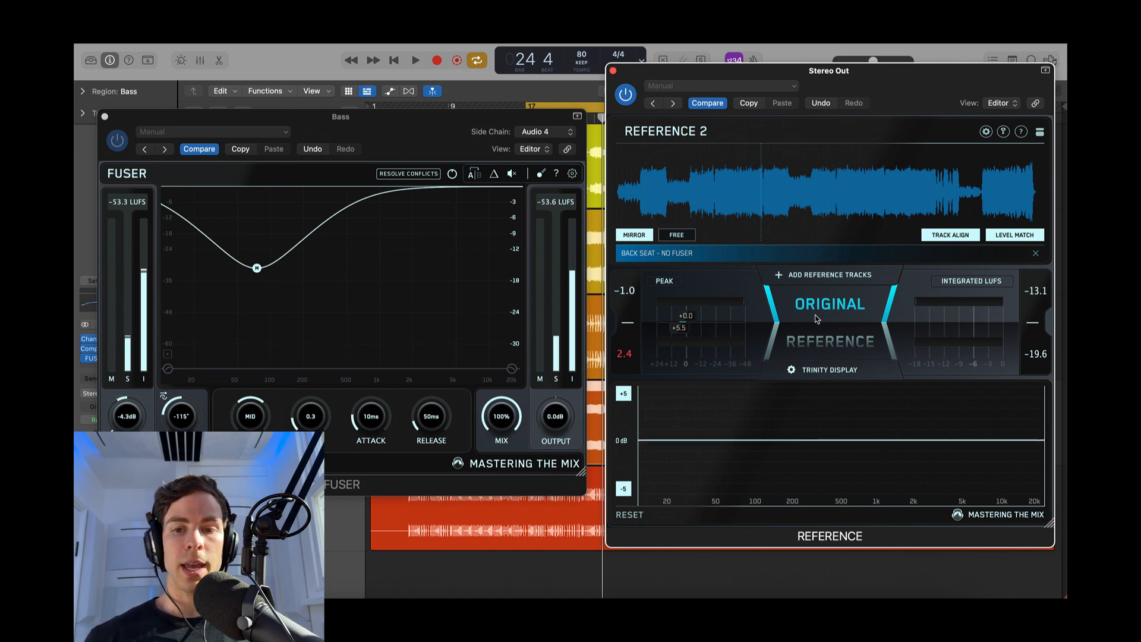
left_click(835, 340)
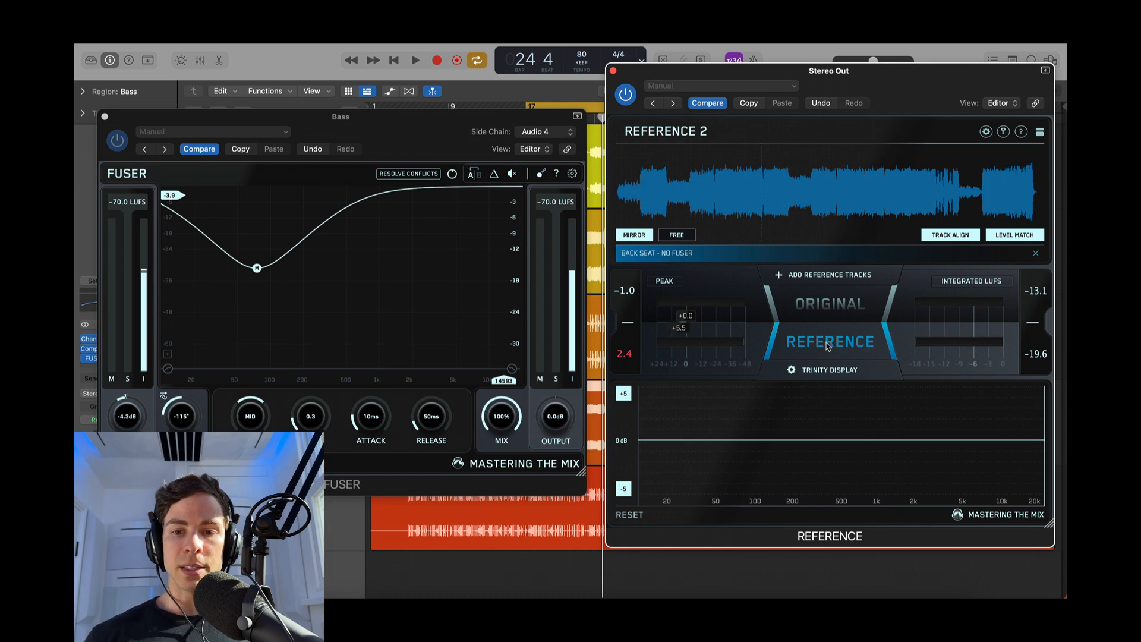
key("space")
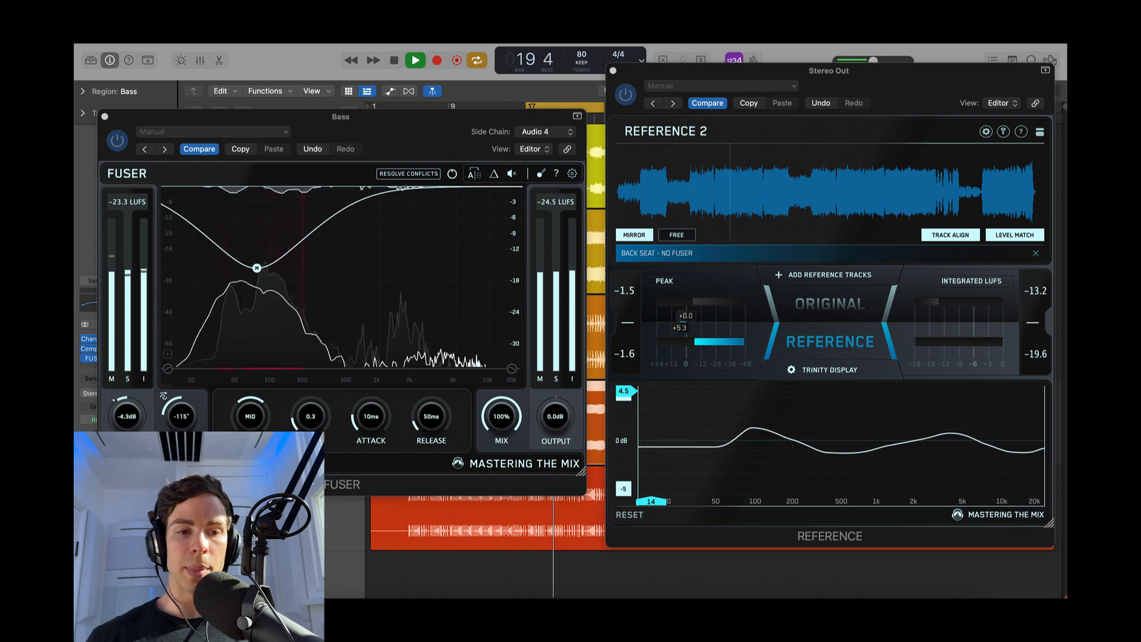
left_click(827, 305)
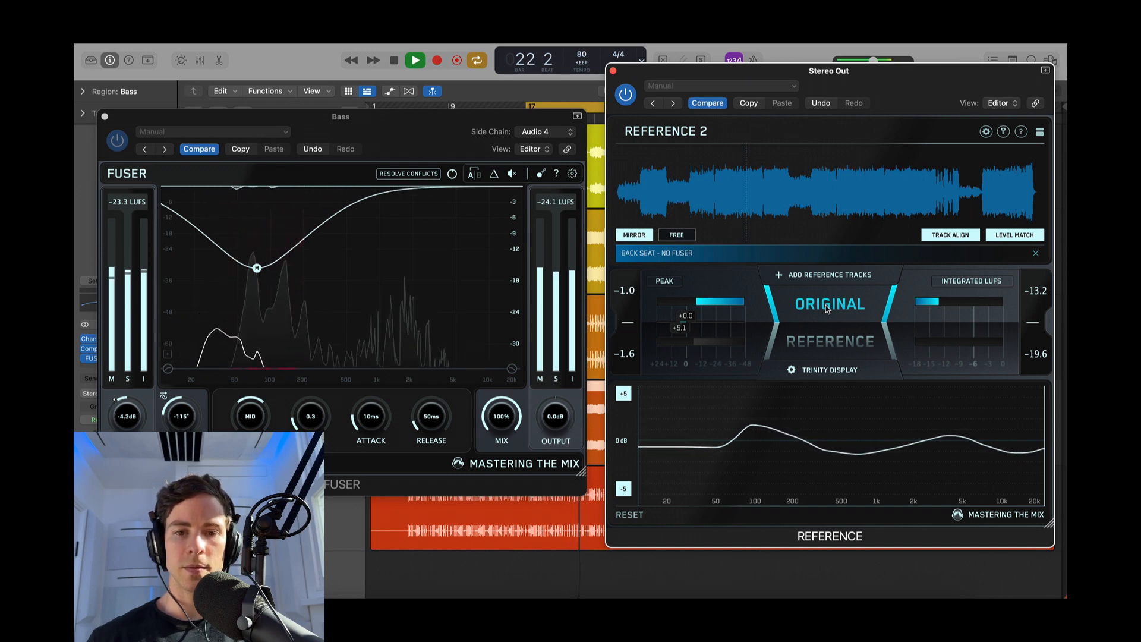
left_click(826, 305)
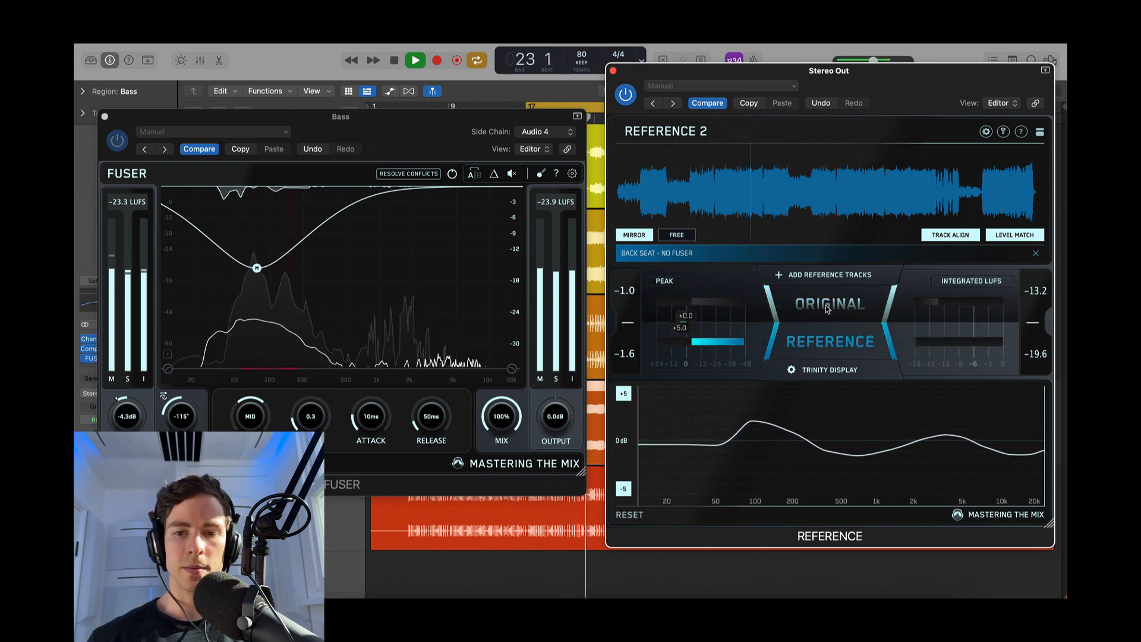
left_click(827, 305)
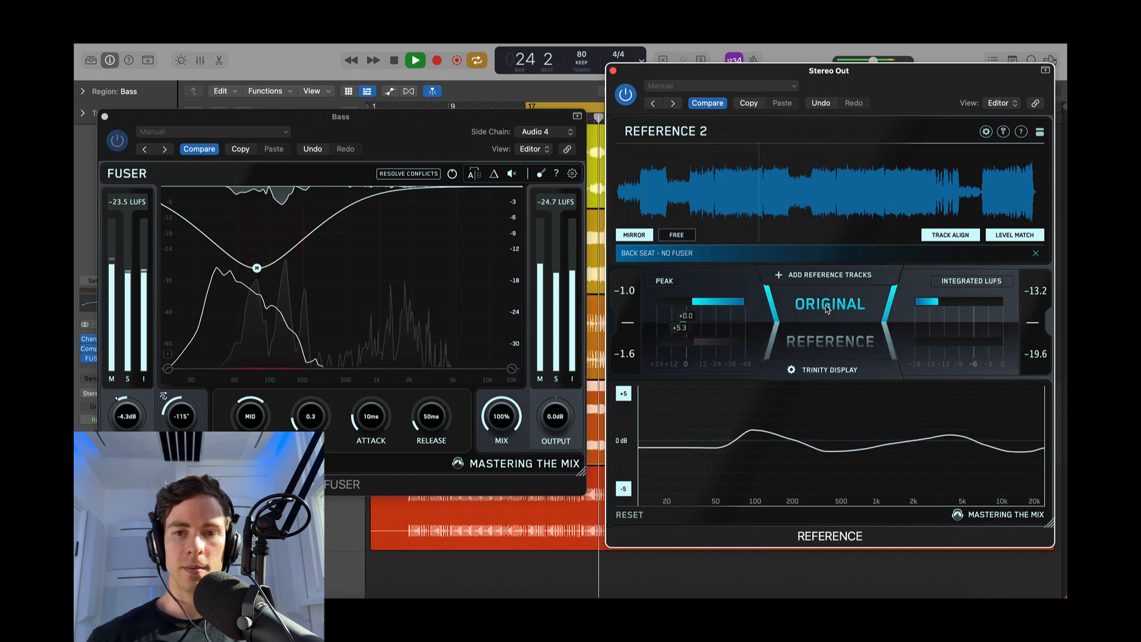
key("space")
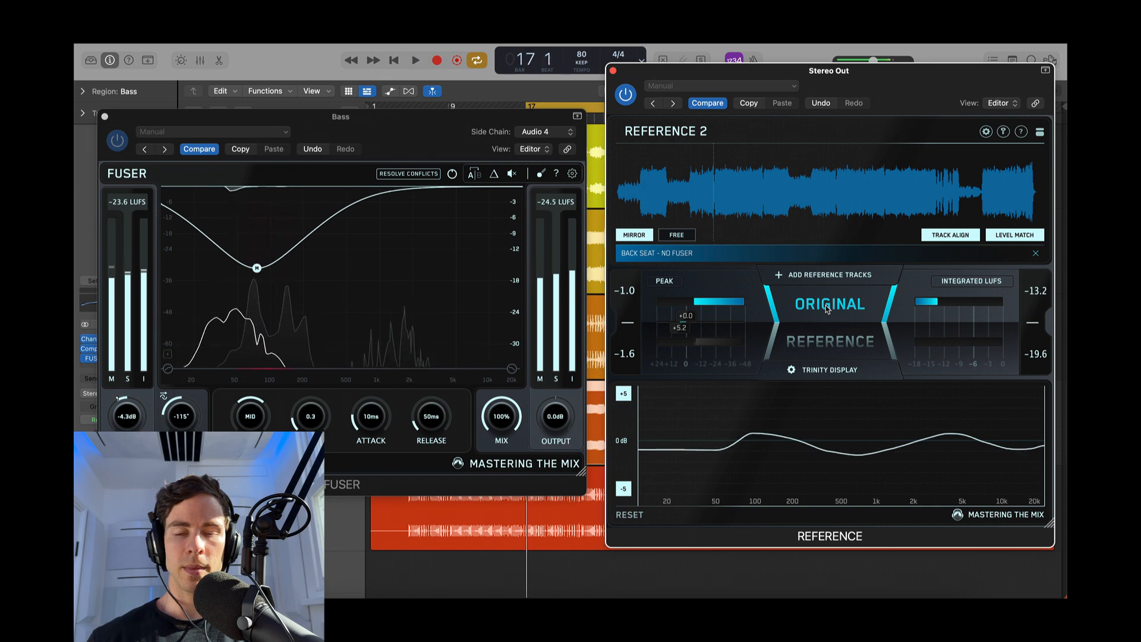
Reopen FUSER on the Bass track, reposition its window, and solo the bass with FUSER's delta monitoring enabled.
left_click(104, 116)
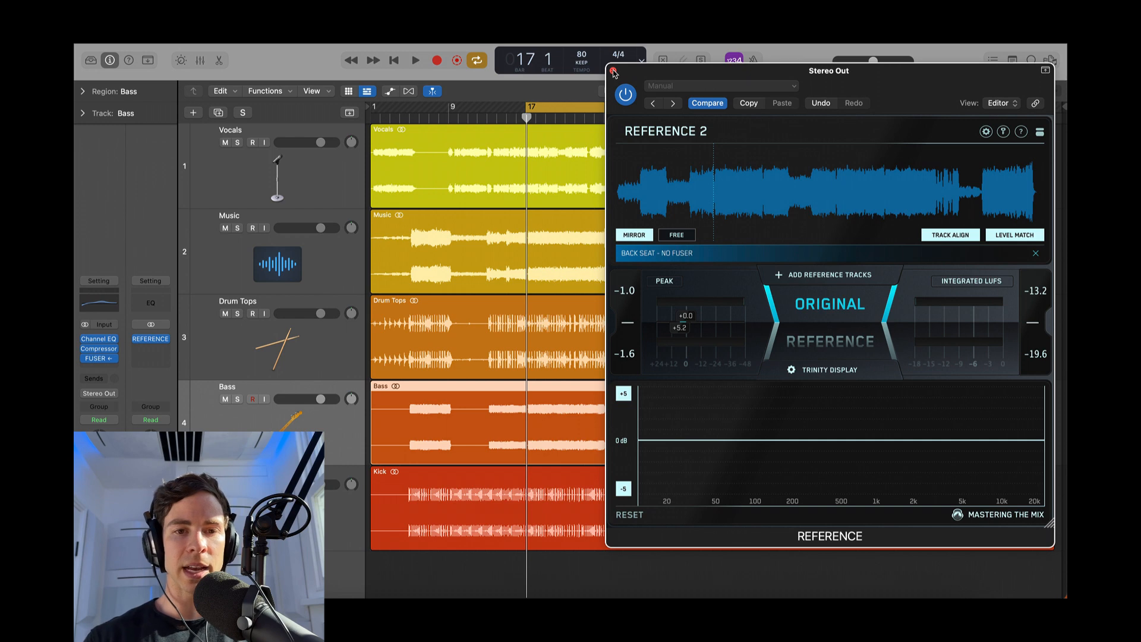
left_click(96, 358)
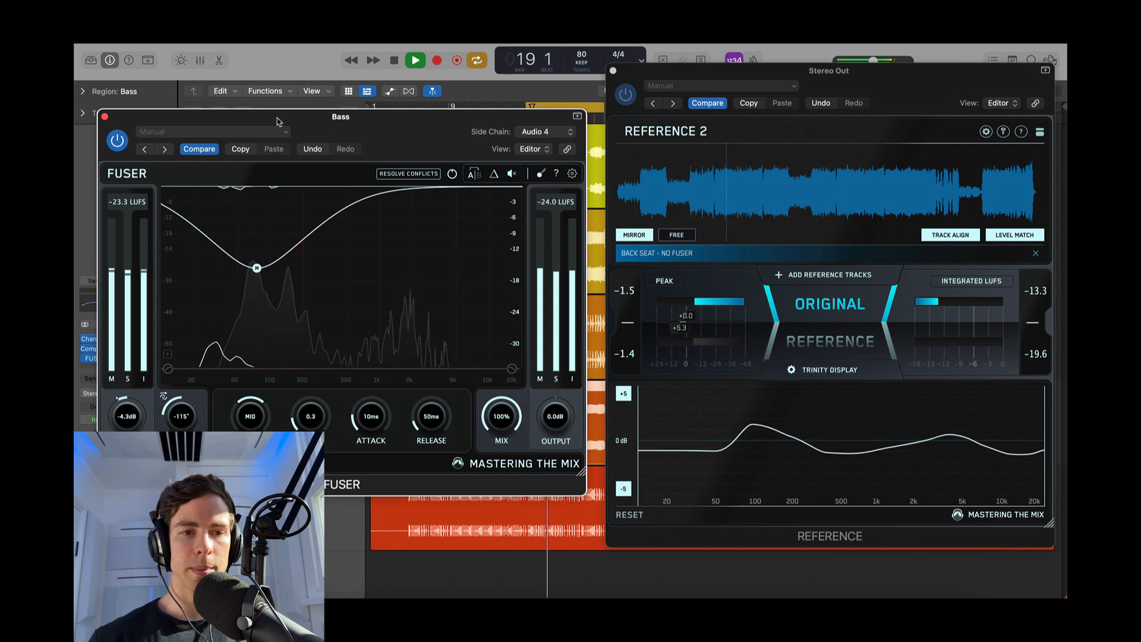
left_click_drag(277, 118, 535, 133)
left_click(237, 398)
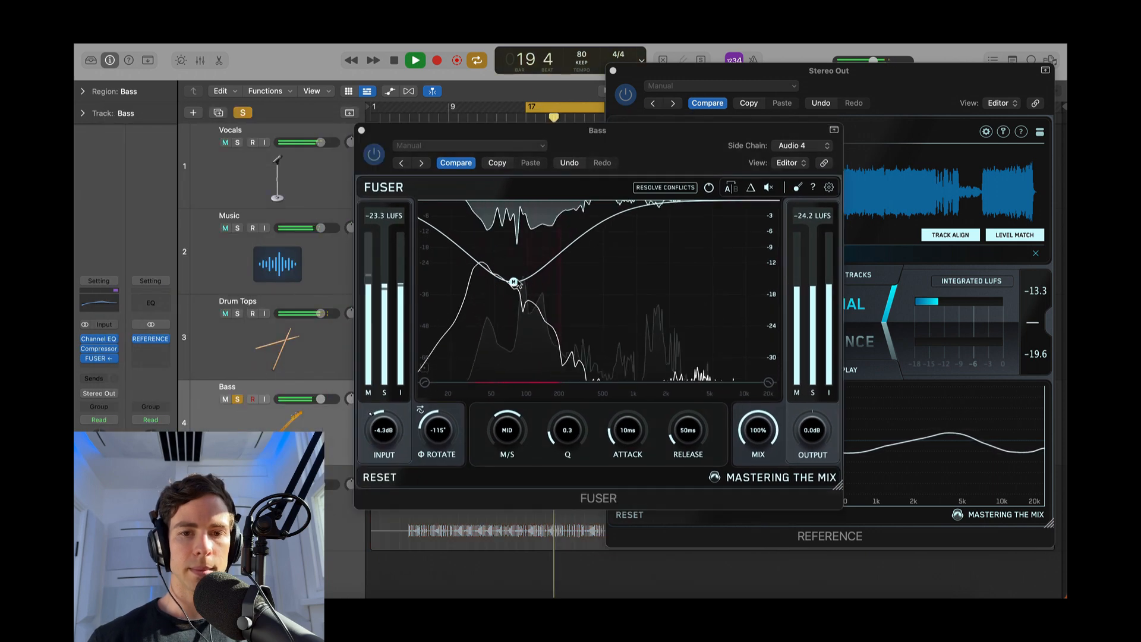
left_click_drag(666, 162, 618, 106)
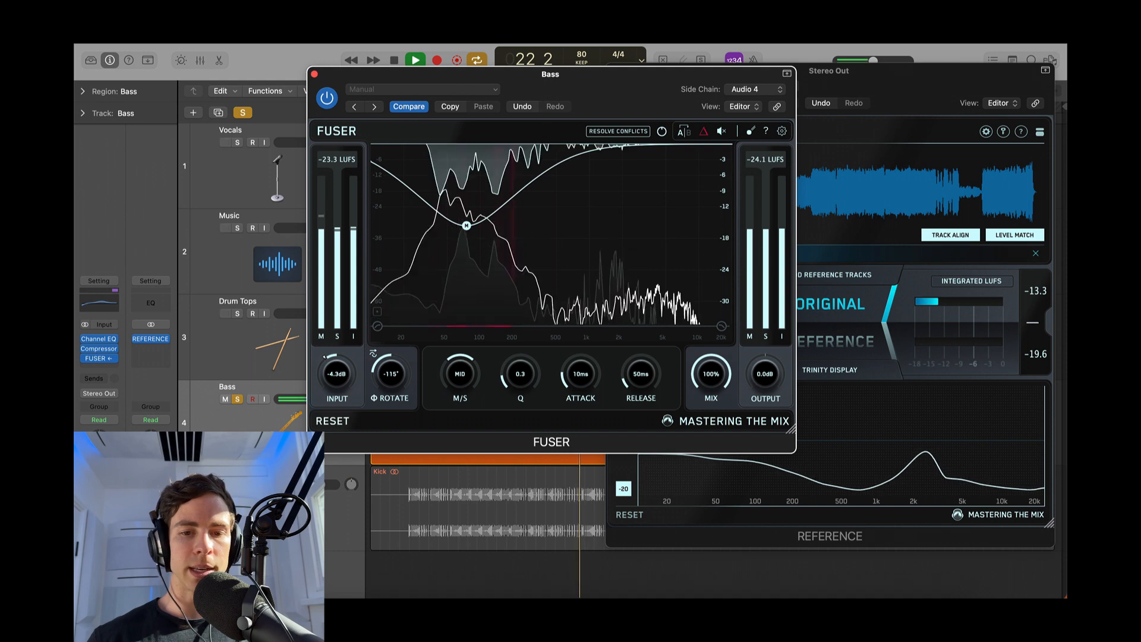
Set the Bass FUSER band's attack to 7 ms and lengthen its release while the loop plays.
left_click_drag(574, 380, 573, 390)
left_click_drag(644, 380, 658, 289)
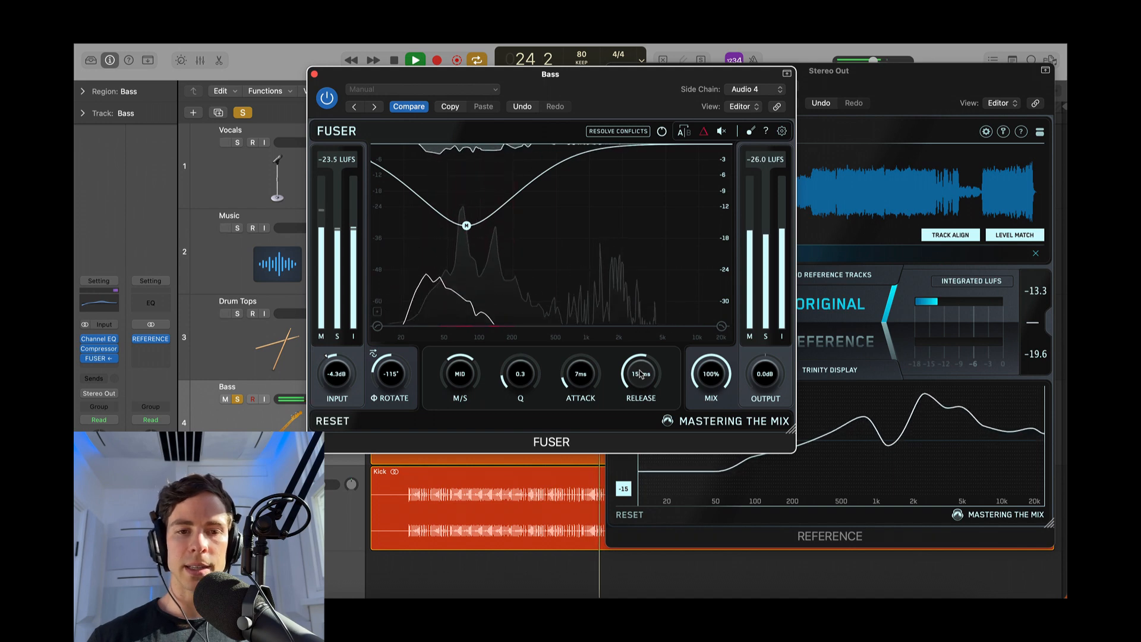
Set the Bass FUSER band's release to 55 ms, and with the plug-in enabled take the Bass track out of solo.
left_click_drag(640, 374, 642, 411)
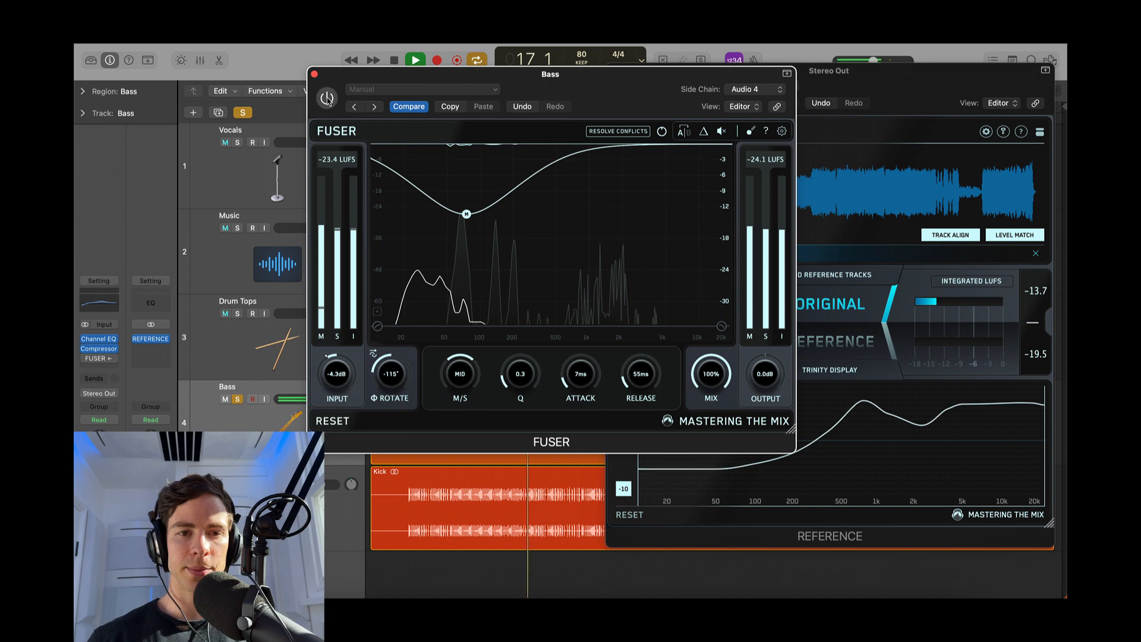
left_click(327, 97)
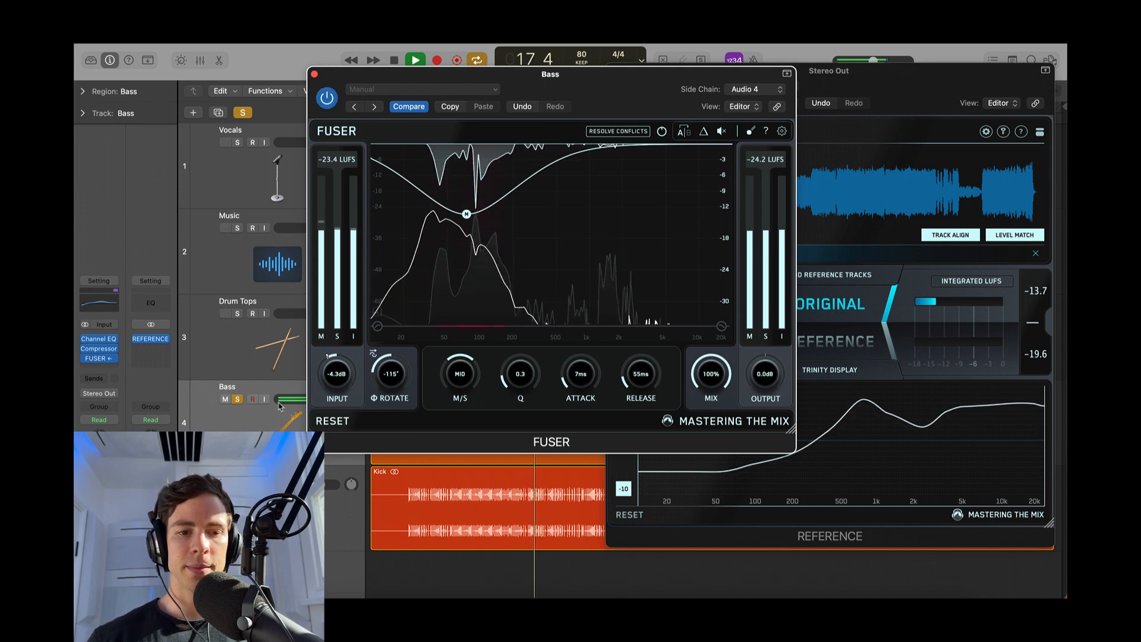
left_click(237, 399)
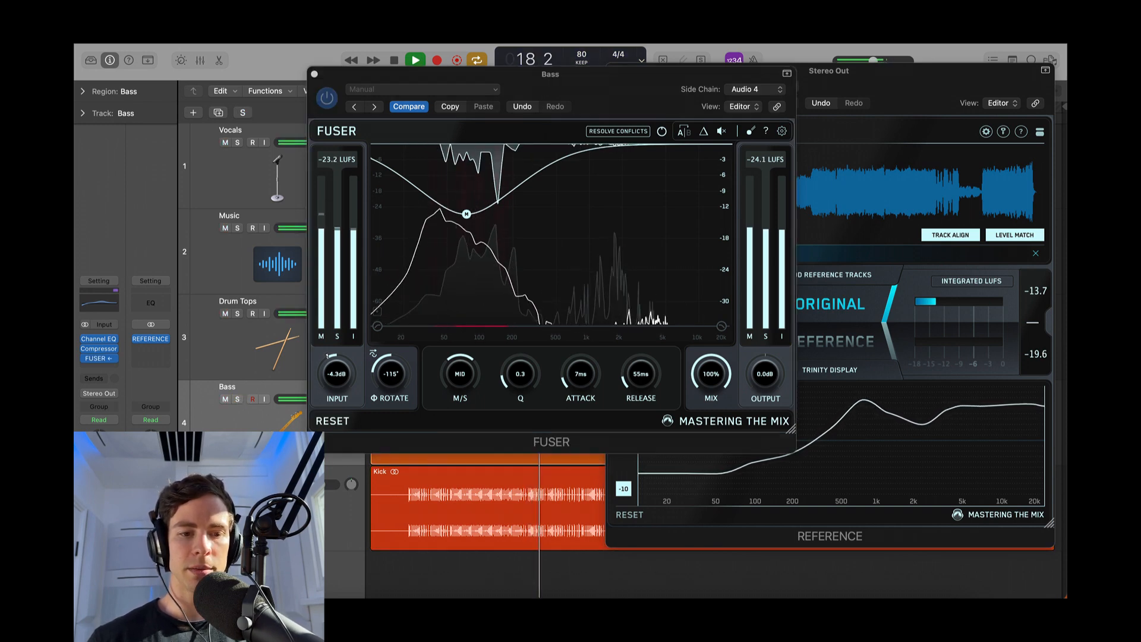
Place FUSER beside REFERENCE 2 and compare the No FUSER reference with the original mix, ending on the original.
left_click(856, 72)
left_click_drag(514, 77, 309, 81)
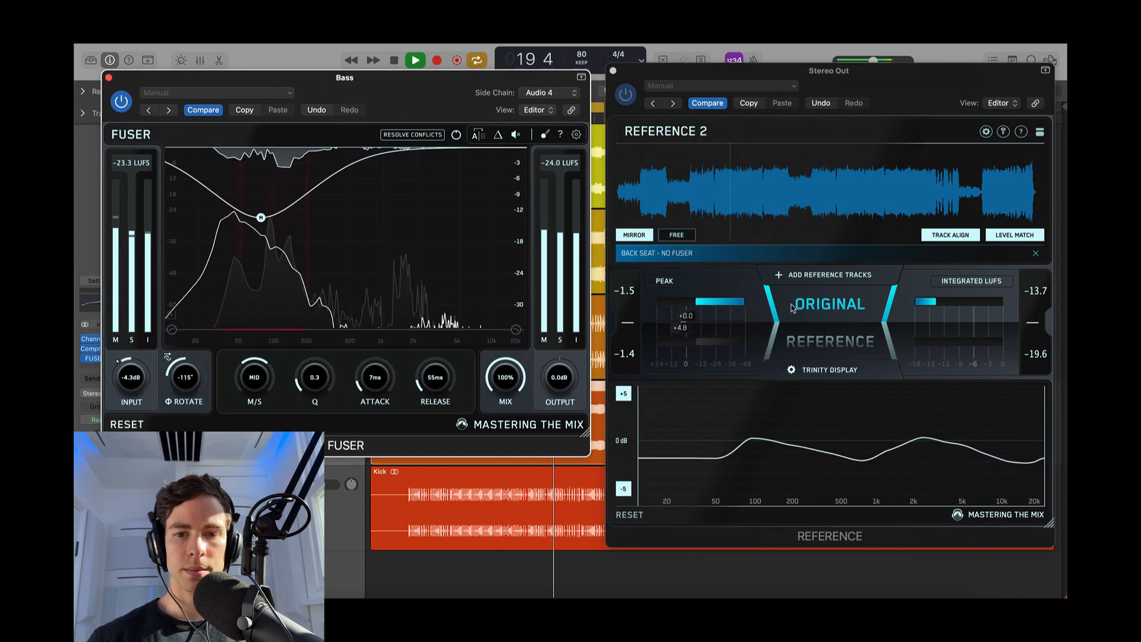
left_click(826, 332)
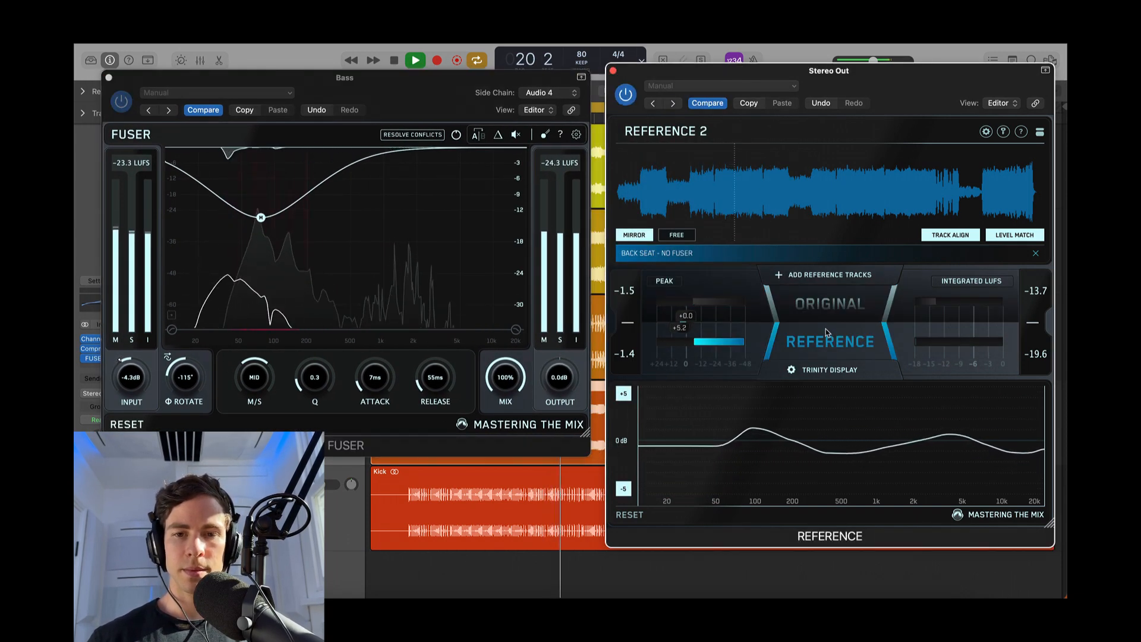
left_click(829, 305)
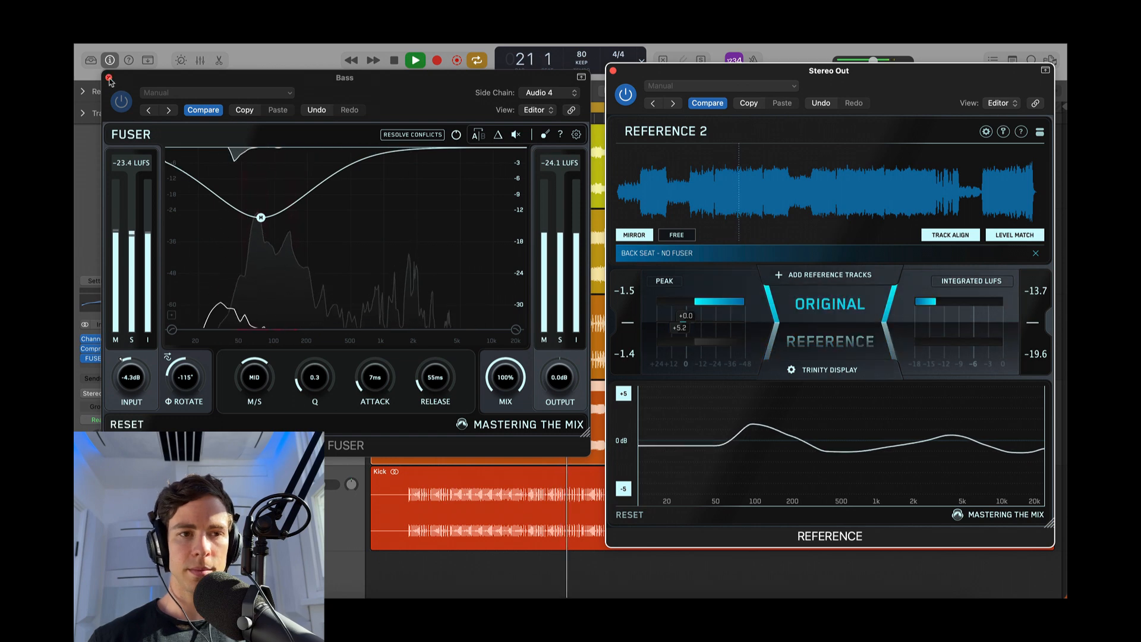
Stop playback, close both plug-in windows, and open the project alternative "FUSE Audio Examples #Pop - Music + Vocals".
key("space")
left_click(109, 78)
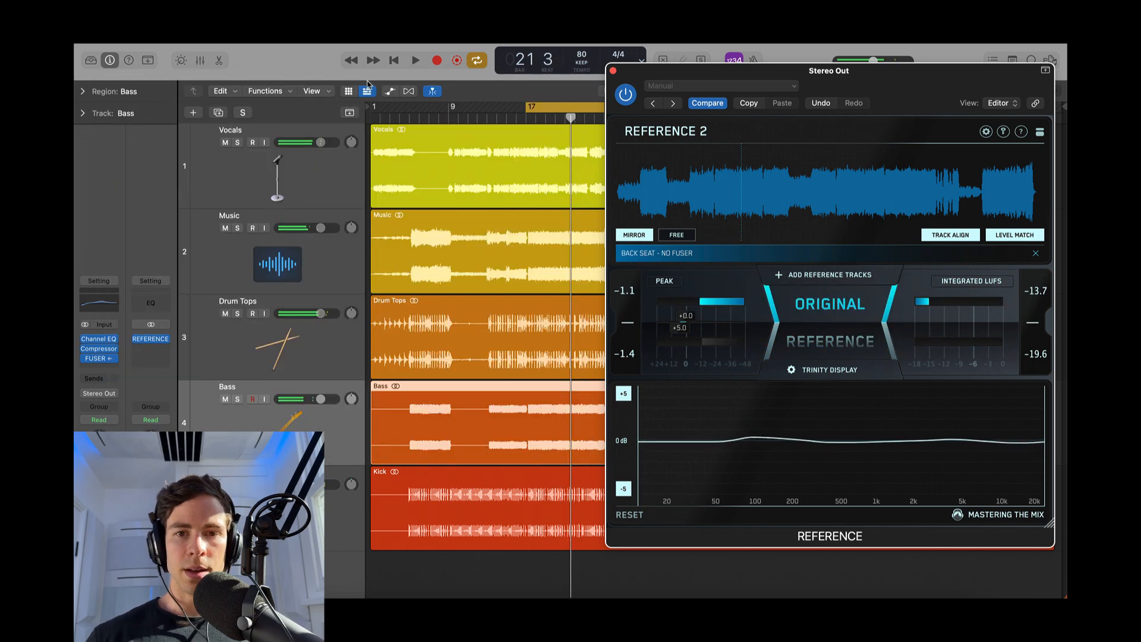
left_click(614, 71)
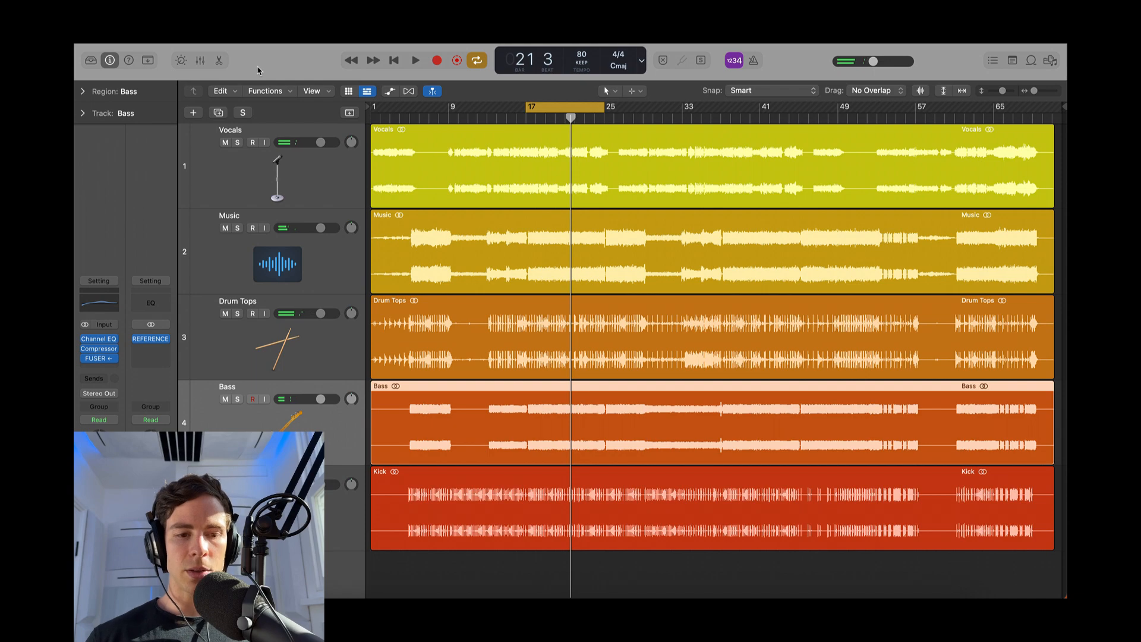
left_click(156, 30)
mouse_move(228, 192)
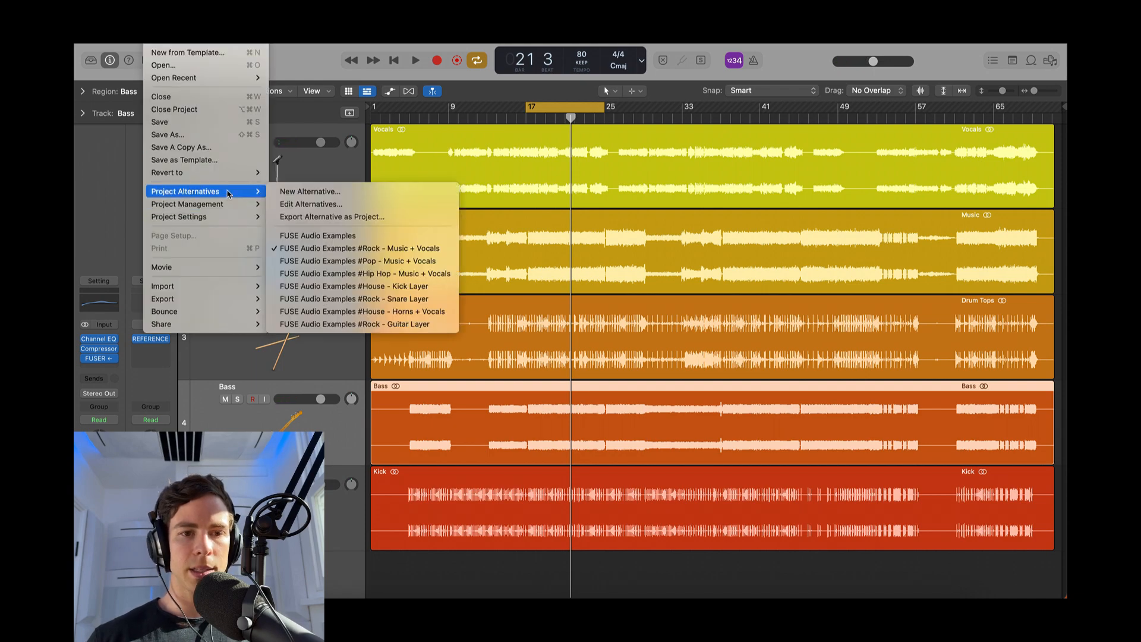
left_click(384, 260)
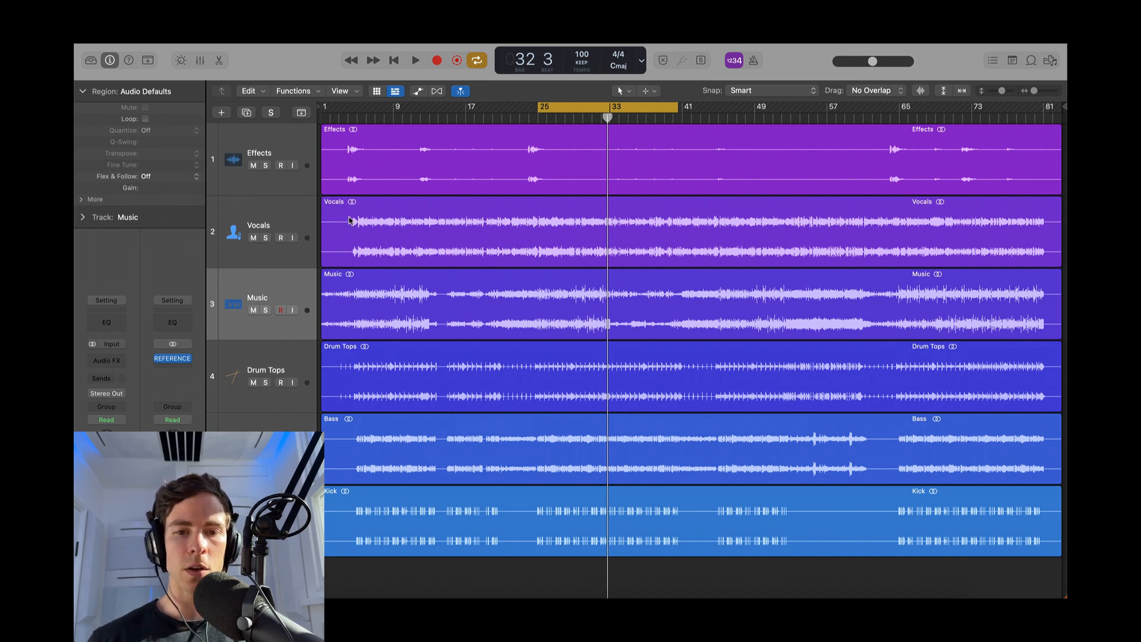
Audition the looped section of the pop mix, and insert a stereo FUSER on the Bass track.
key("space")
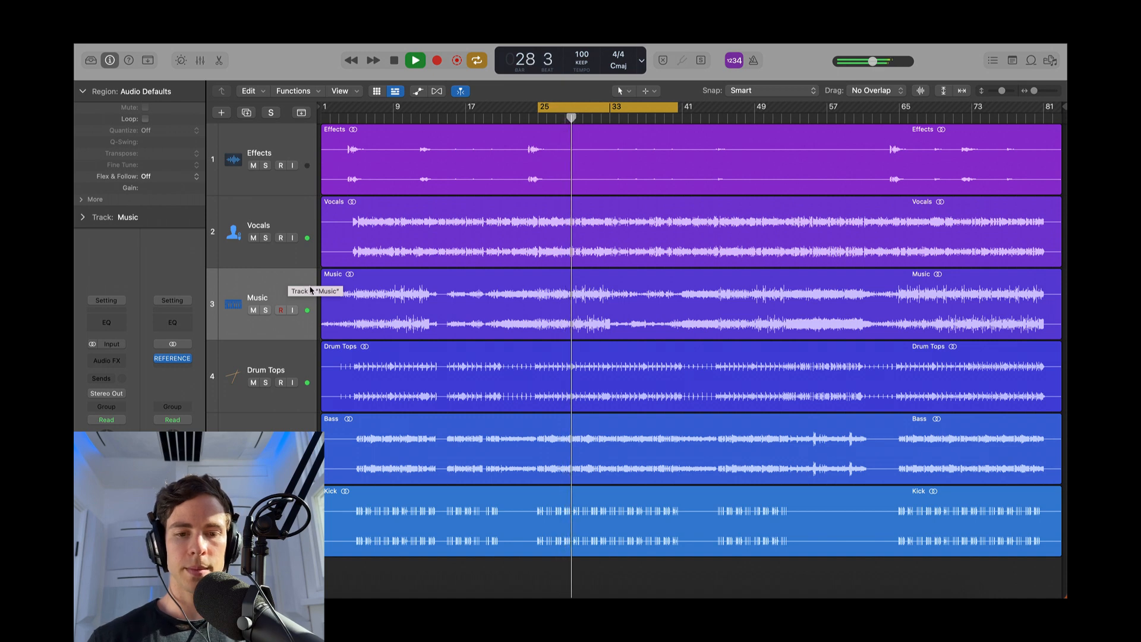
key("space")
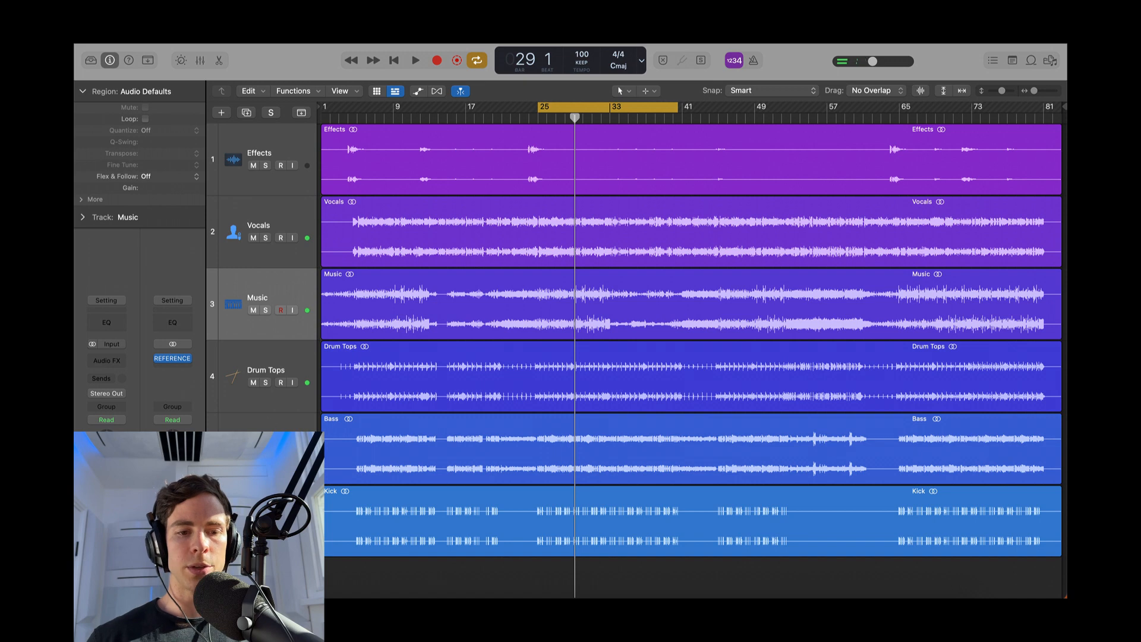
left_click(262, 447)
left_click(122, 360)
mouse_move(133, 389)
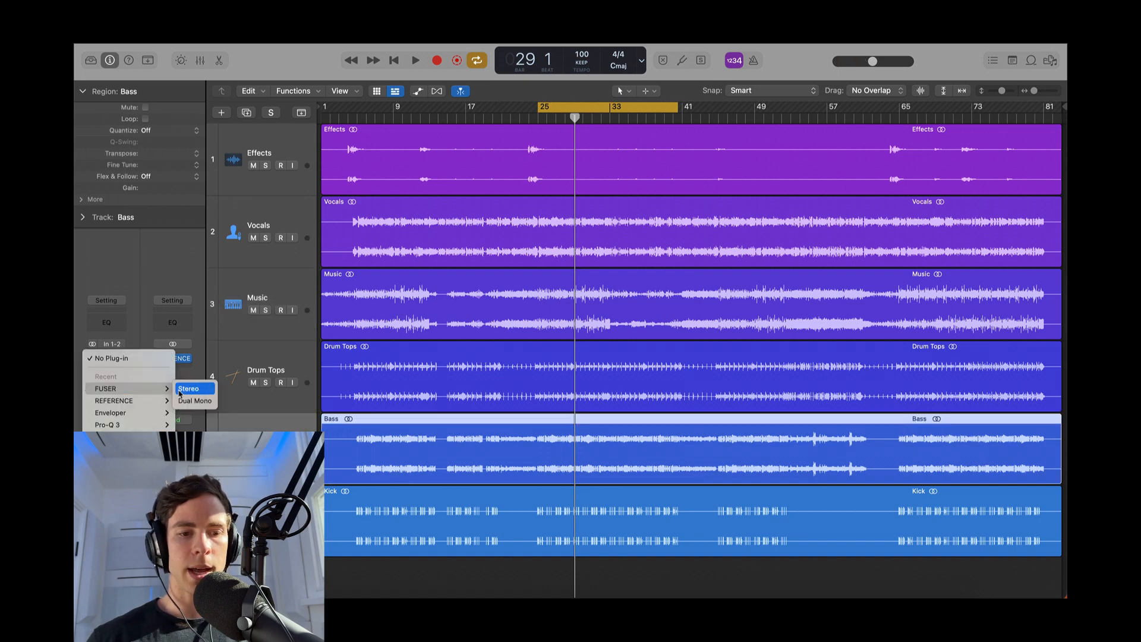
left_click(188, 390)
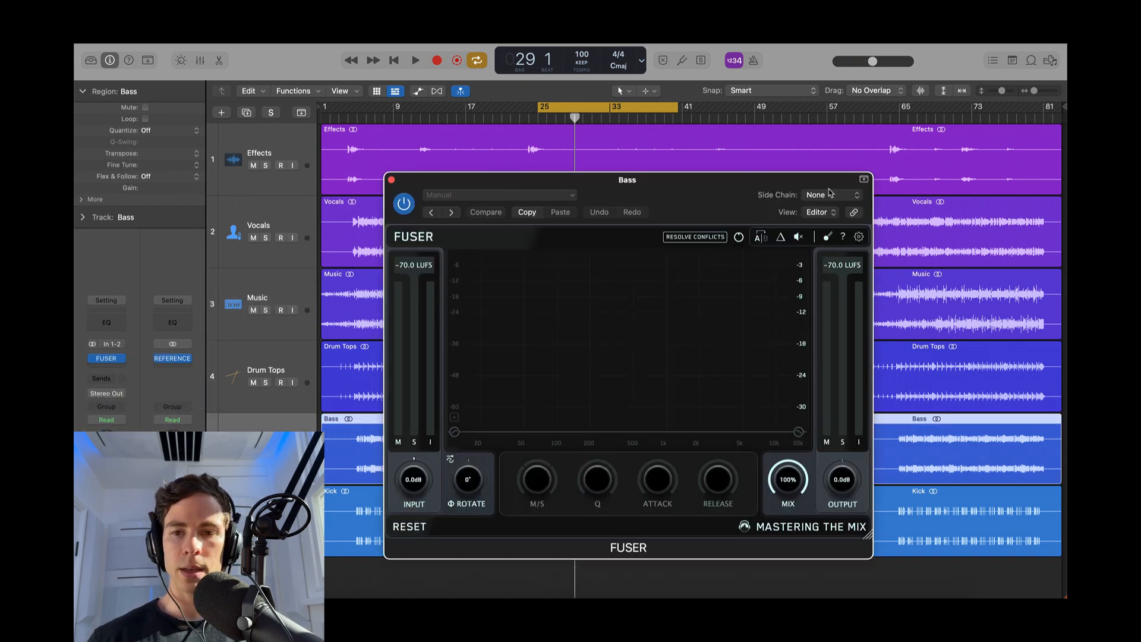
Set the Bass FUSER's side chain to the Kick track (Audio 5) and start loop playback with its window moved up.
left_click(831, 194)
mouse_move(824, 215)
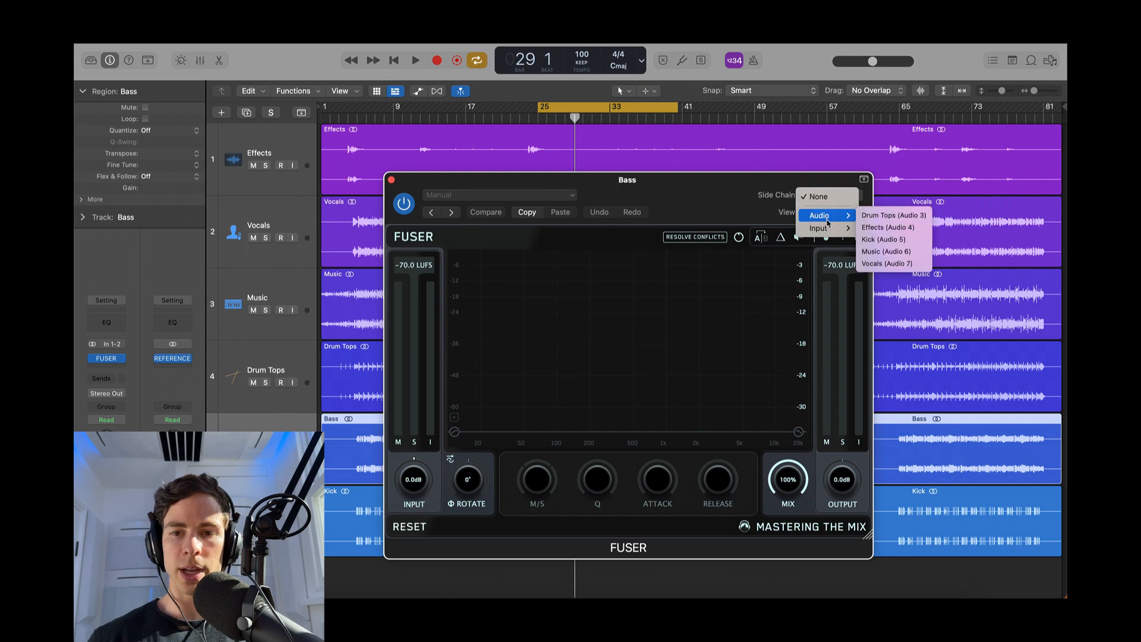
left_click(898, 240)
left_click_drag(701, 192, 724, 140)
key("space")
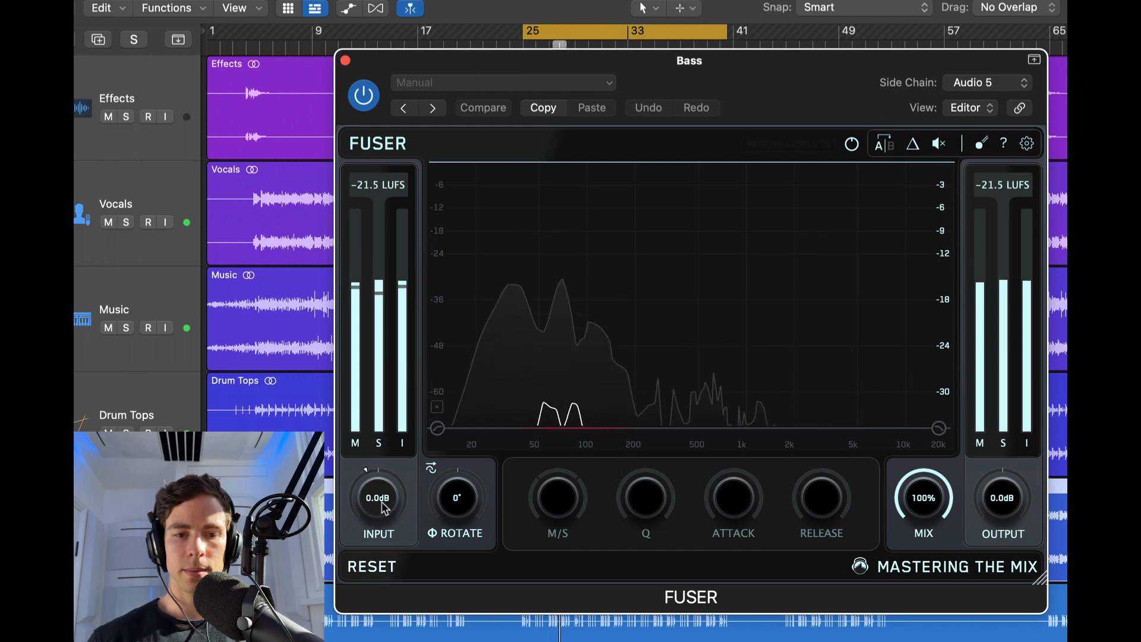
Set the Bass FUSER's input to -2.5 dB and have it automatically resolve the conflicts with the kick.
left_click_drag(376, 500, 375, 517)
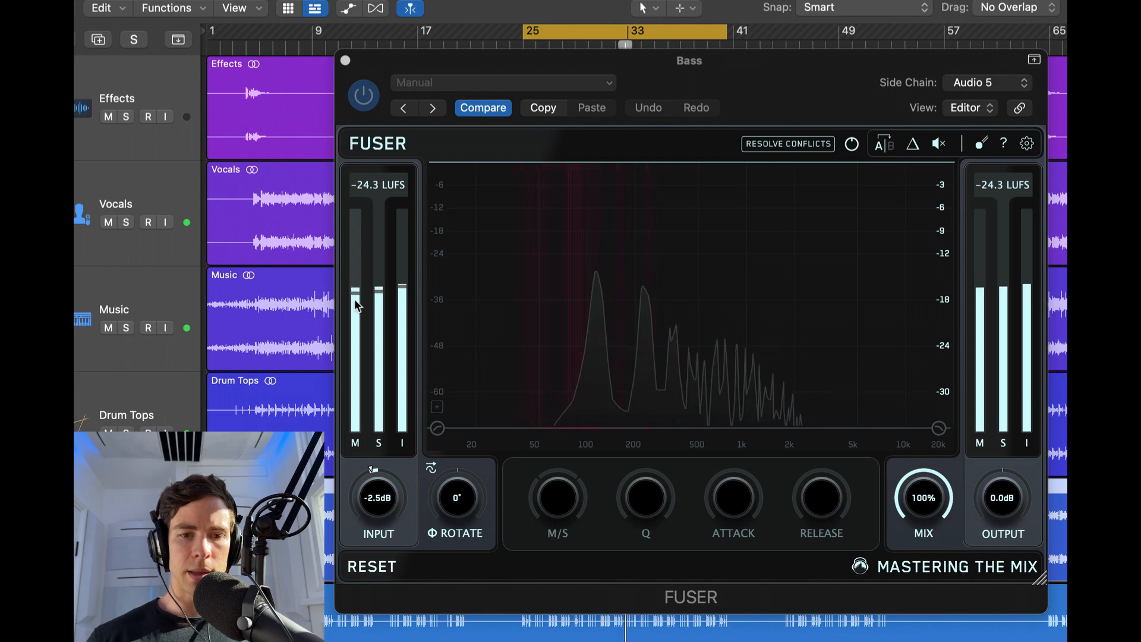
left_click(377, 297)
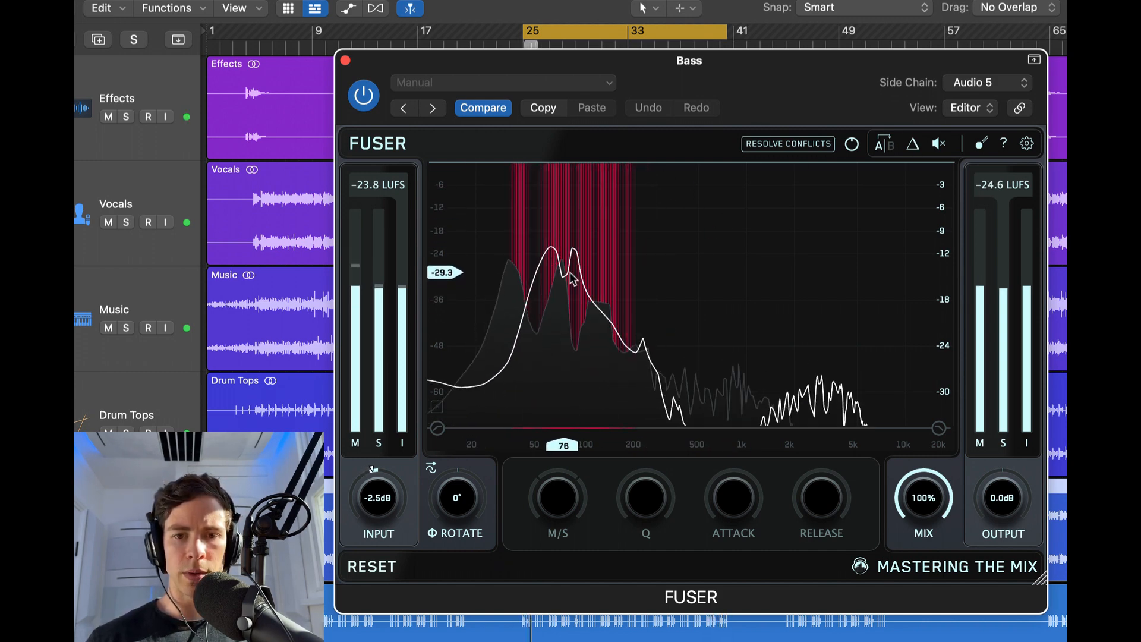
left_click(788, 144)
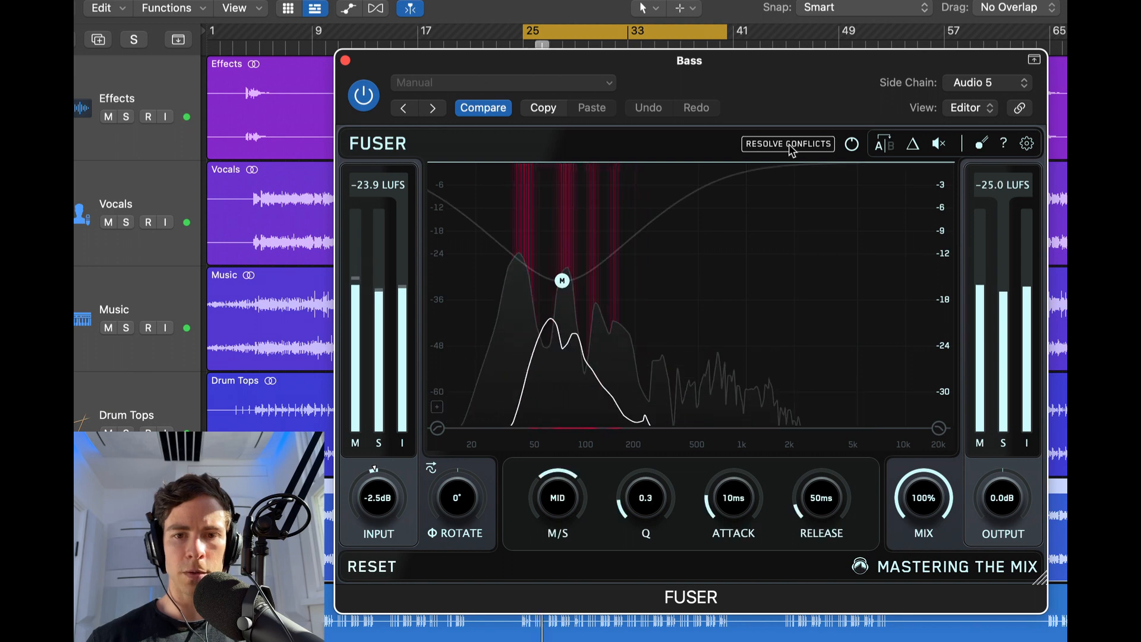
Compare the bass with and without FUSER by bypassing it repeatedly during playback, leaving it enabled.
mouse_move(561, 282)
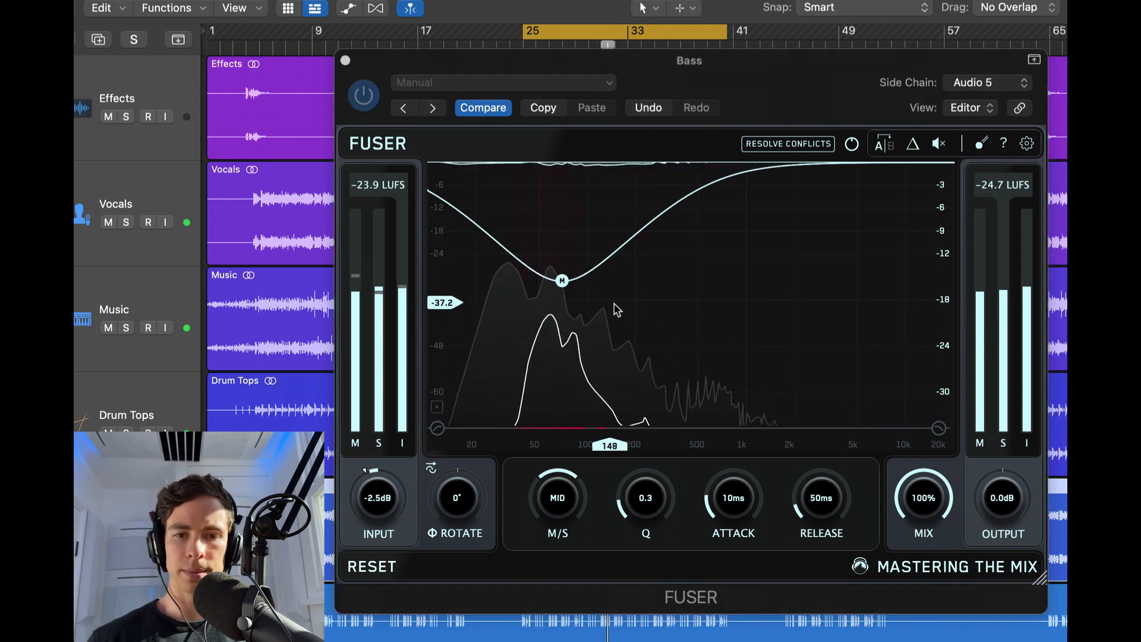
left_click(365, 98)
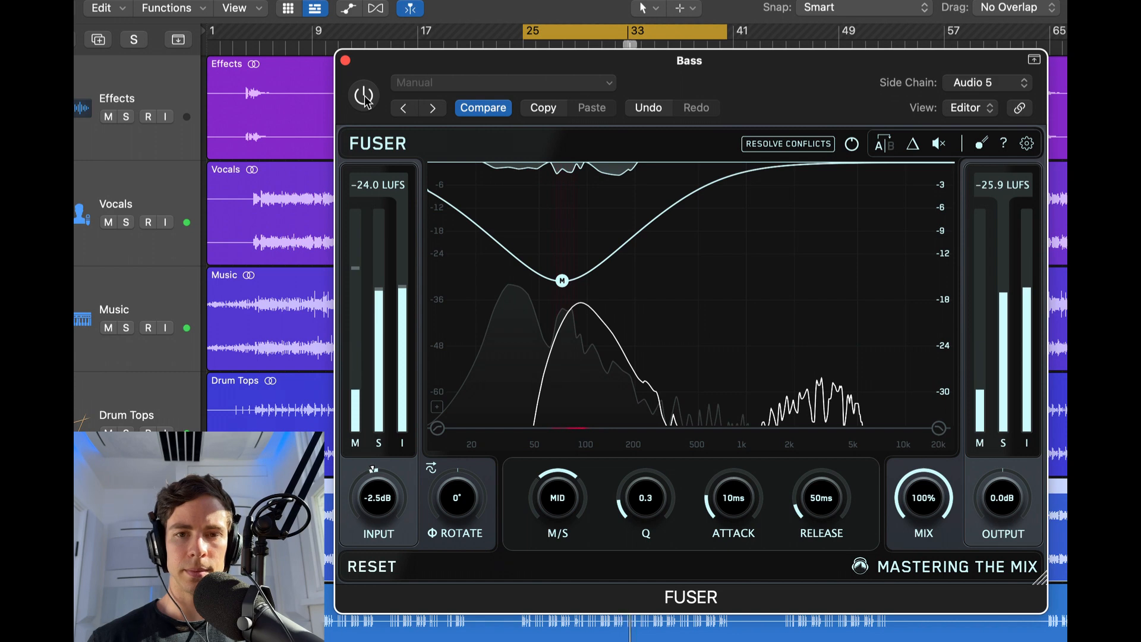
left_click(365, 99)
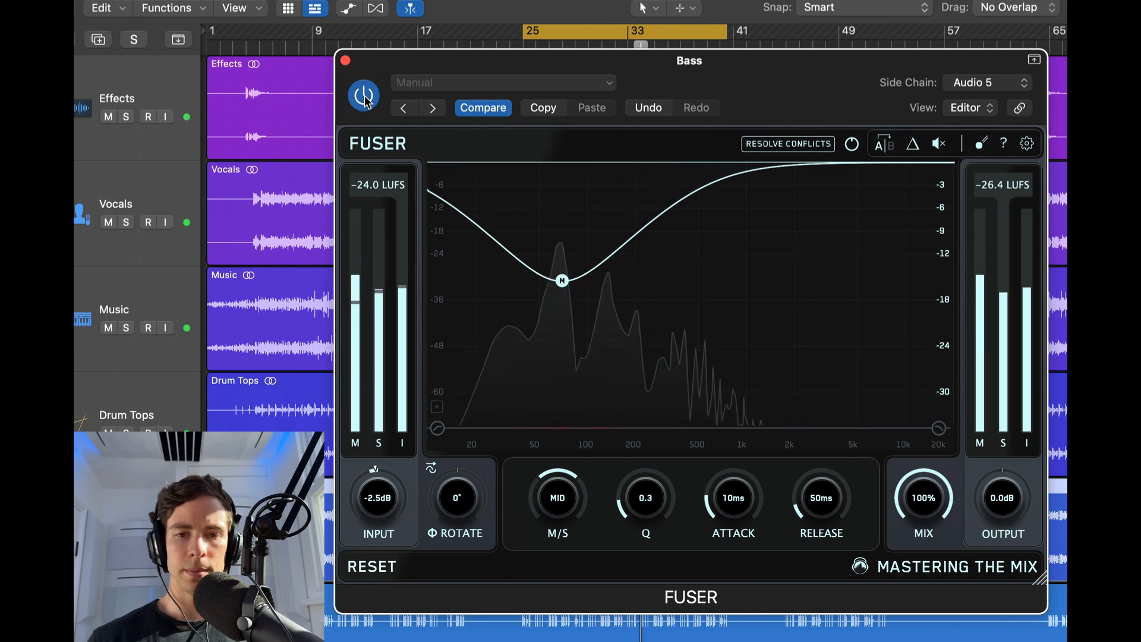
left_click(364, 96)
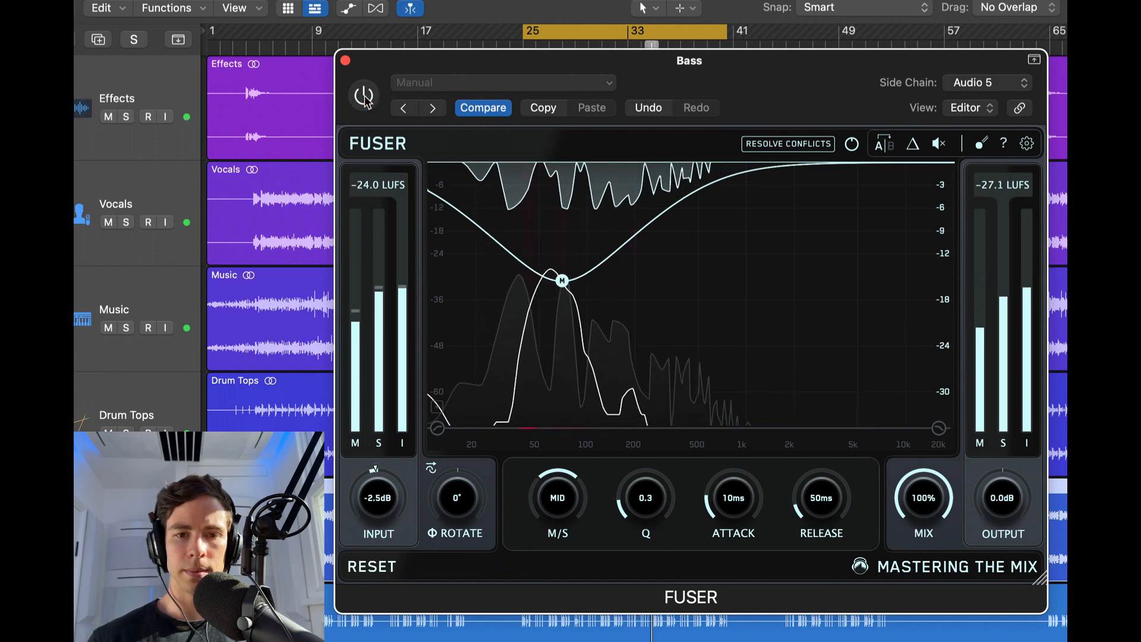
left_click(364, 97)
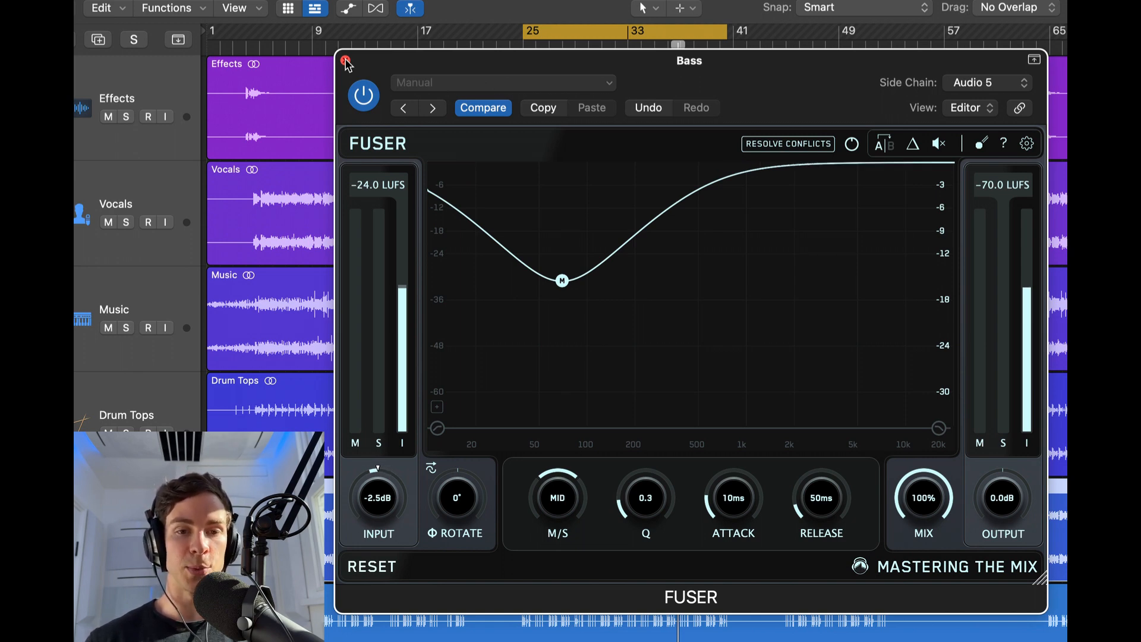
Close the Bass FUSER, insert FUSER on the Music track, and set its side chain to the Vocals track (Audio 7).
left_click(346, 60)
left_click(110, 314)
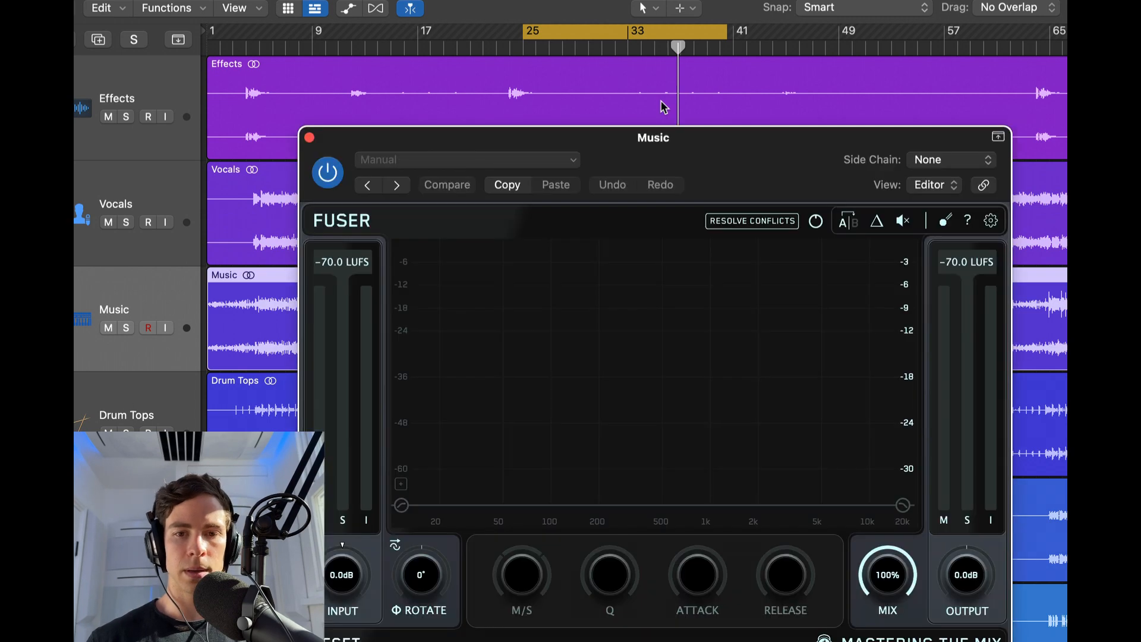
key("space")
left_click_drag(629, 146, 507, 78)
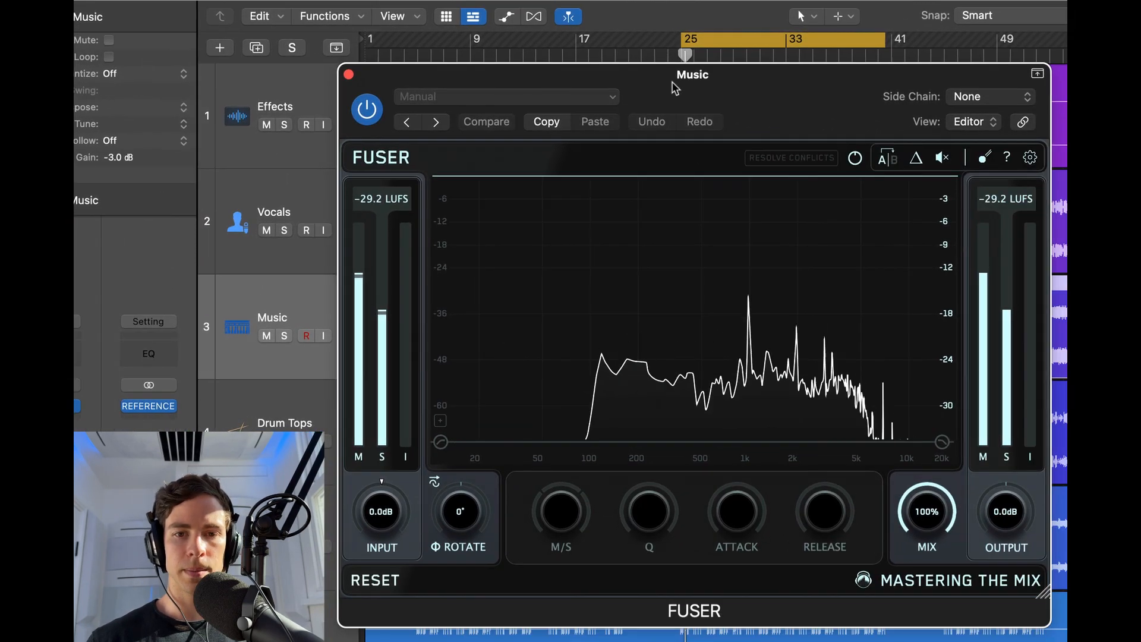
left_click(1003, 102)
mouse_move(987, 127)
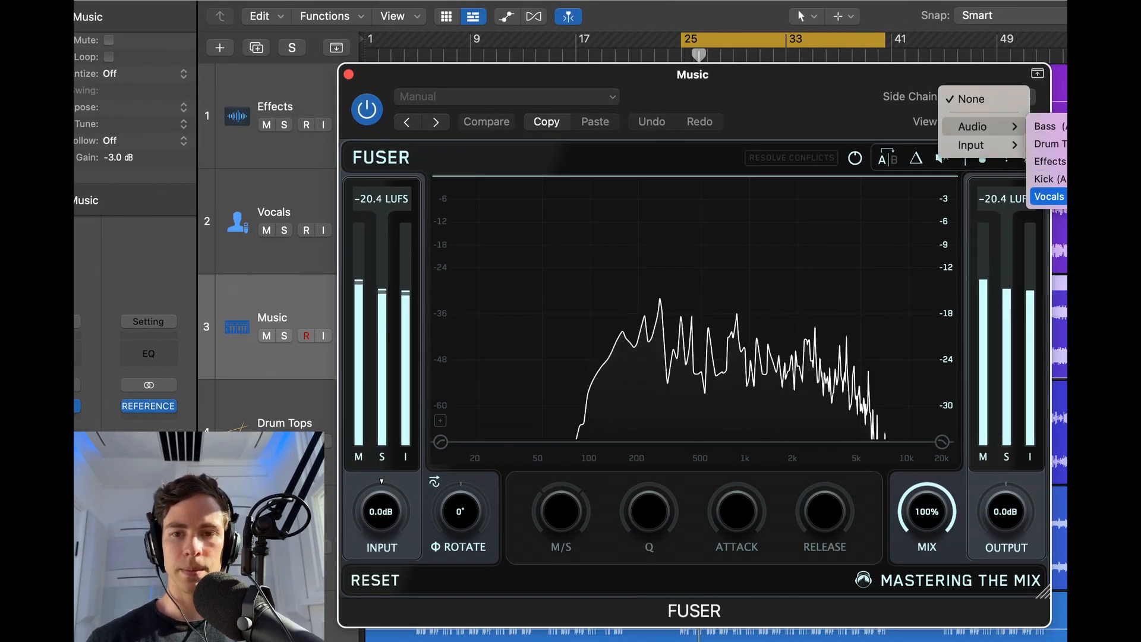
left_click(1048, 196)
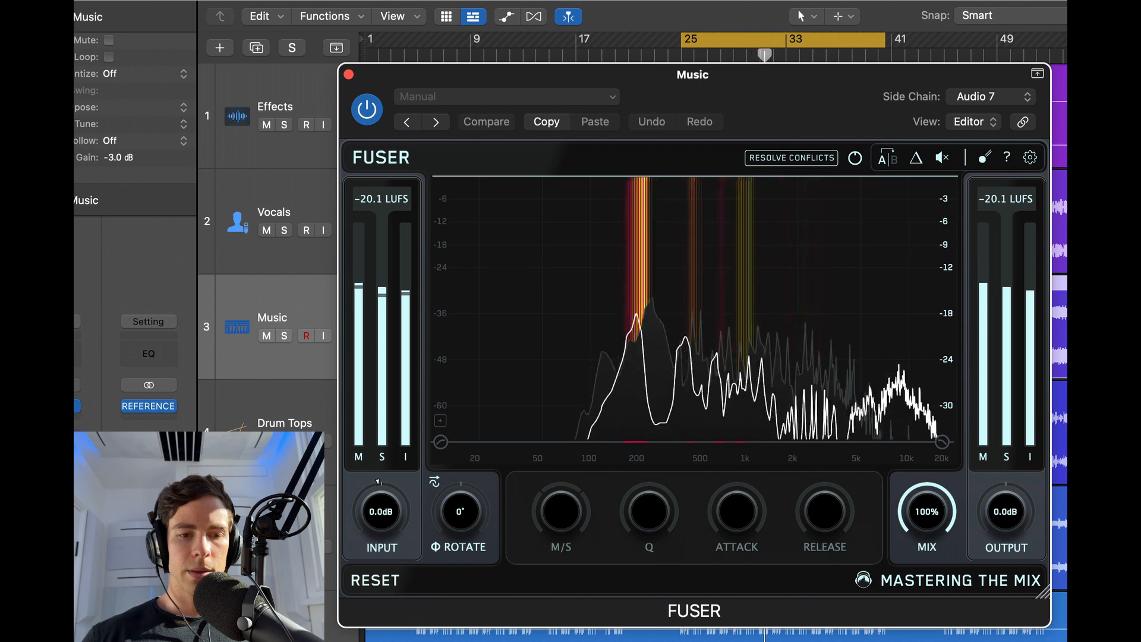
Set the Music FUSER's input to -2.3 dB during loop playback and position its window clear of the track headers.
left_click(318, 580)
left_click_drag(385, 515, 387, 542)
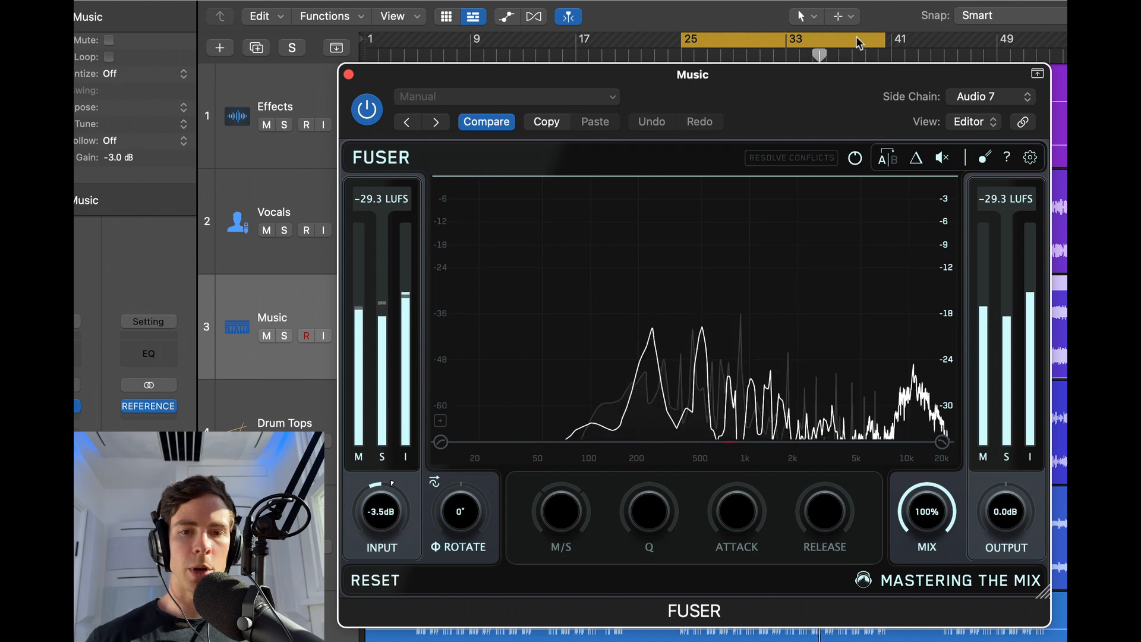
left_click_drag(825, 85, 824, 202)
key("space")
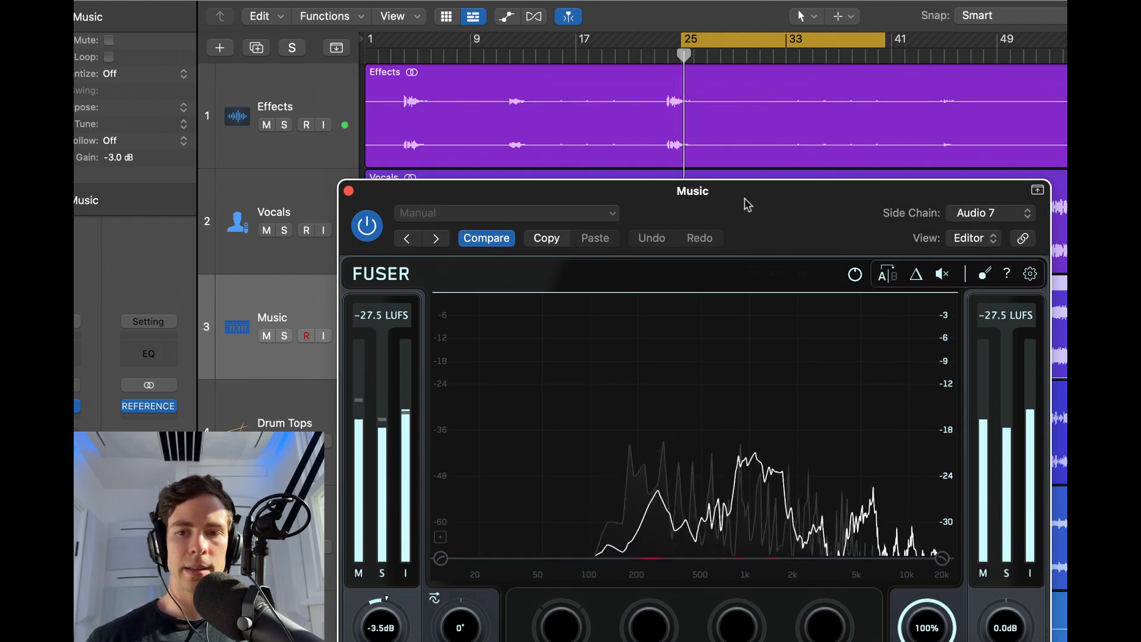
left_click_drag(720, 210, 719, 110)
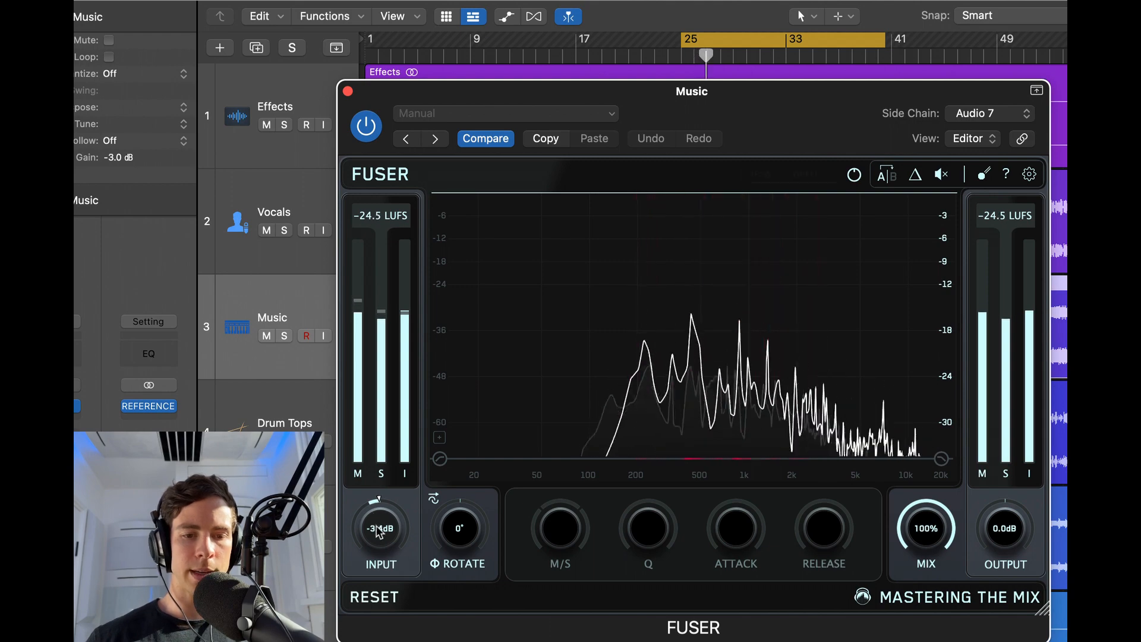
left_click_drag(378, 533, 378, 523)
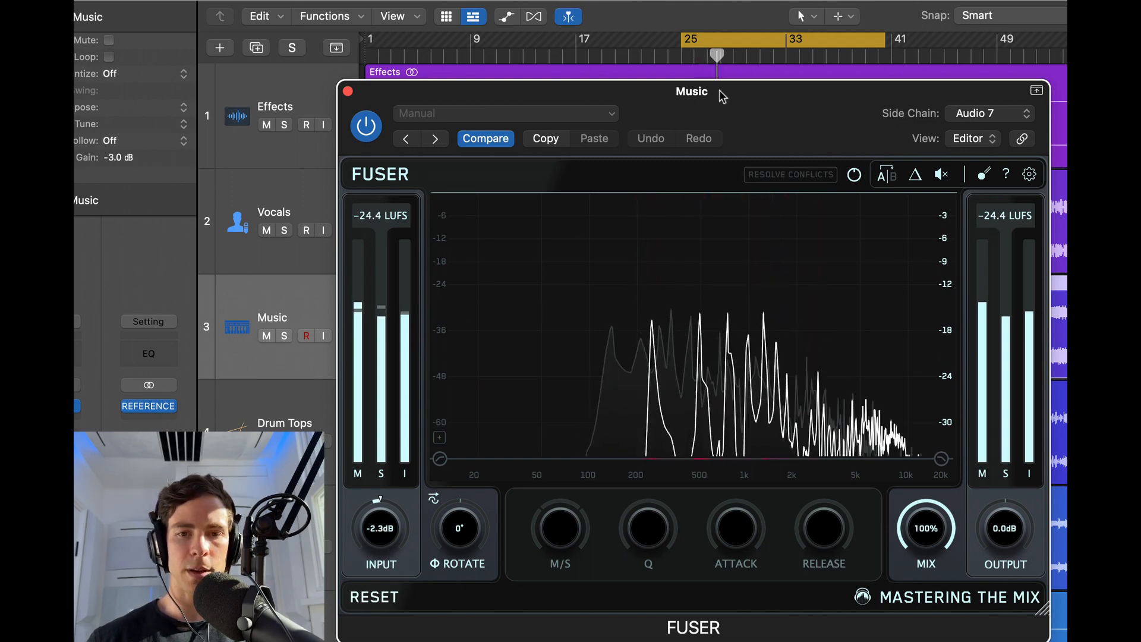
left_click_drag(720, 90, 755, 63)
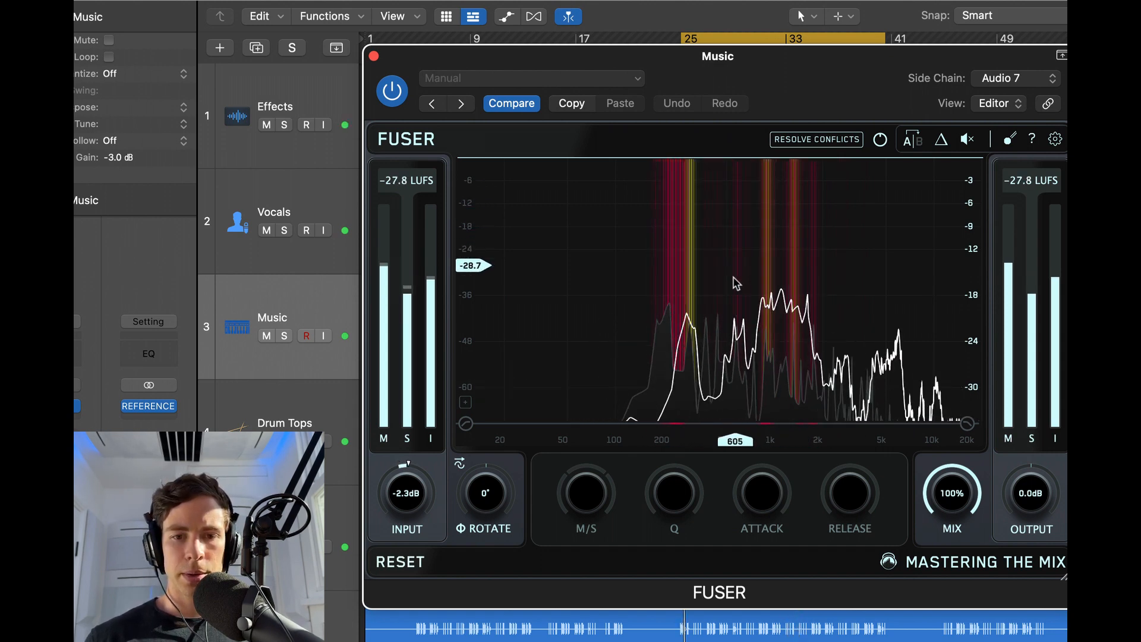
Add a stereo band at about 1.27 kHz in the Music FUSER and widen it to a Q of 0.2.
left_click(792, 307)
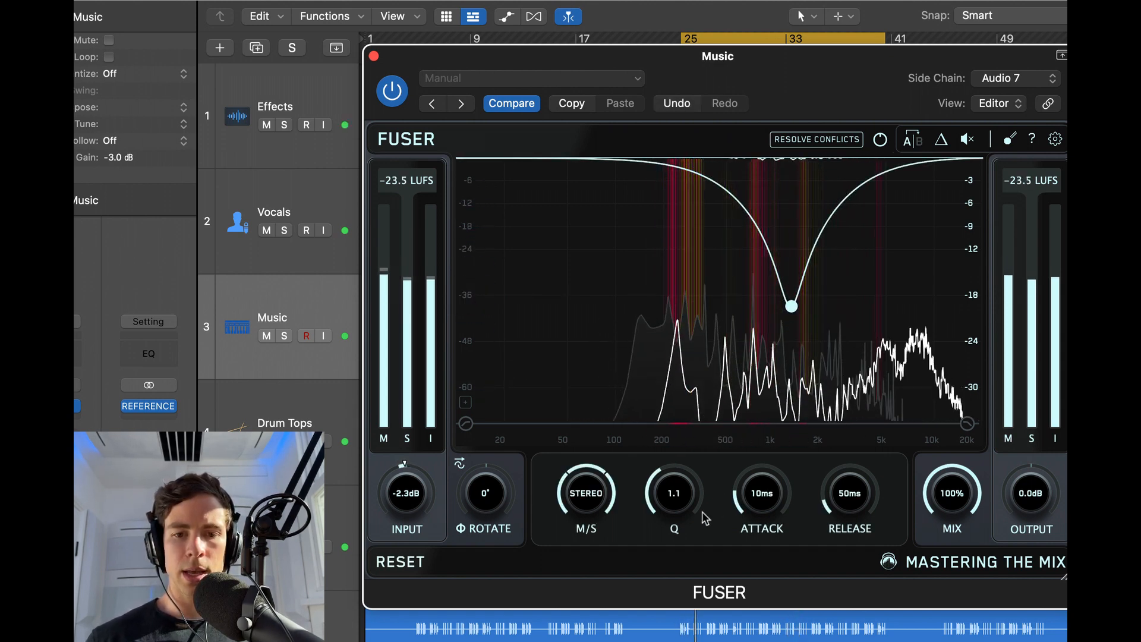
left_click_drag(673, 499, 670, 577)
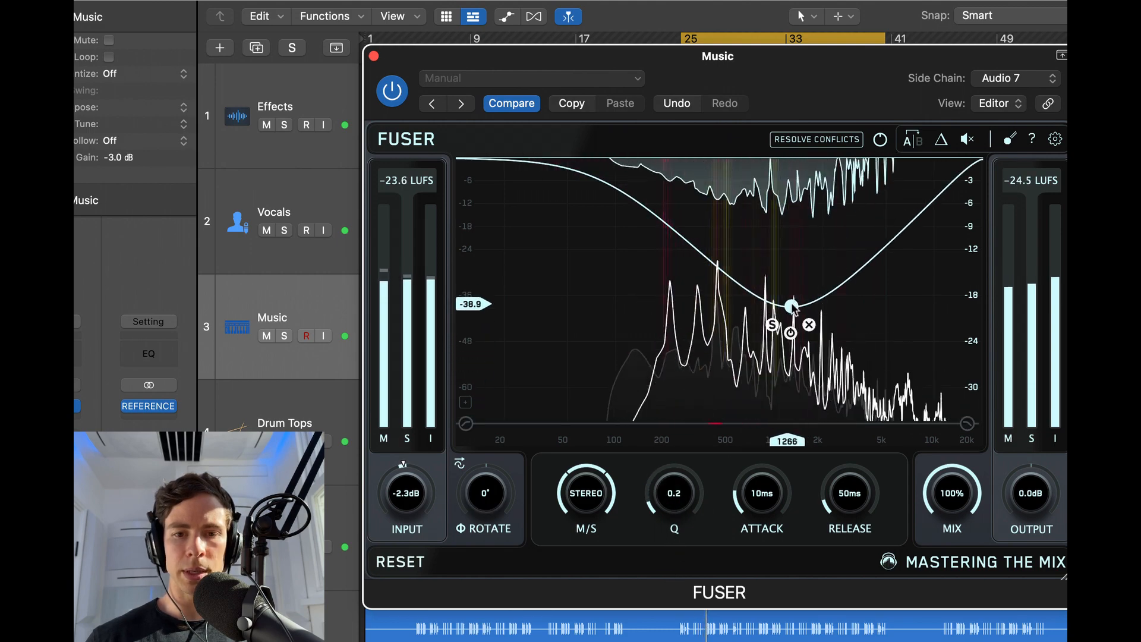
Shift the Music FUSER's wide band to about 1.7 kHz and add a second band just above 200 Hz with a Q of 0.3.
mouse_move(791, 306)
left_mouse_down()
mouse_move(792, 250)
mouse_move(789, 301)
mouse_move(799, 298)
left_mouse_up()
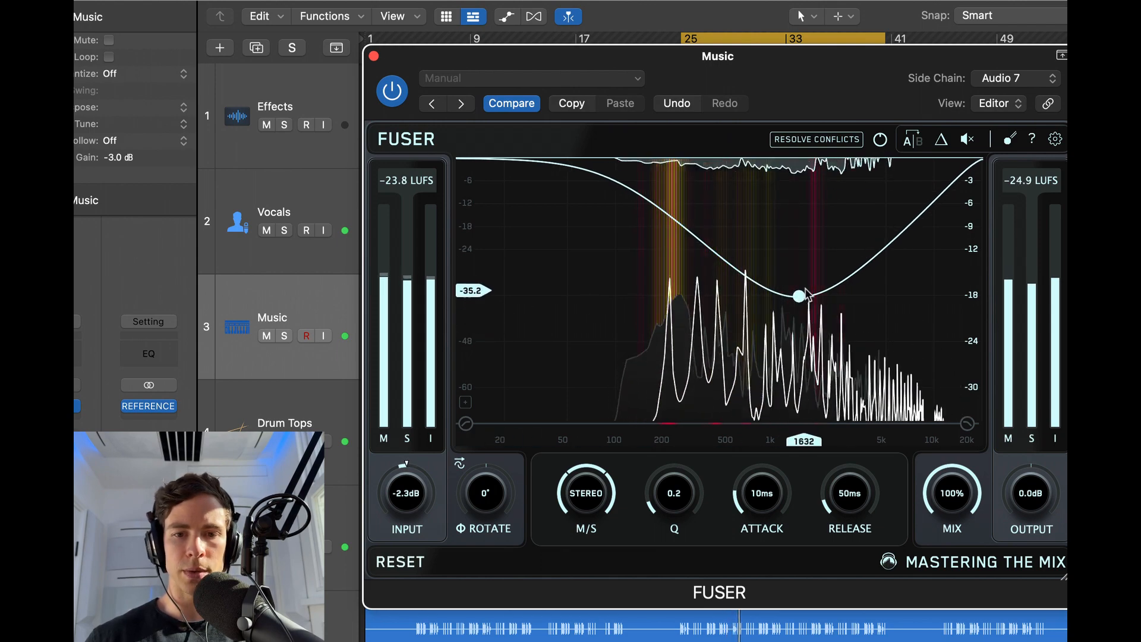
left_click_drag(798, 296, 807, 297)
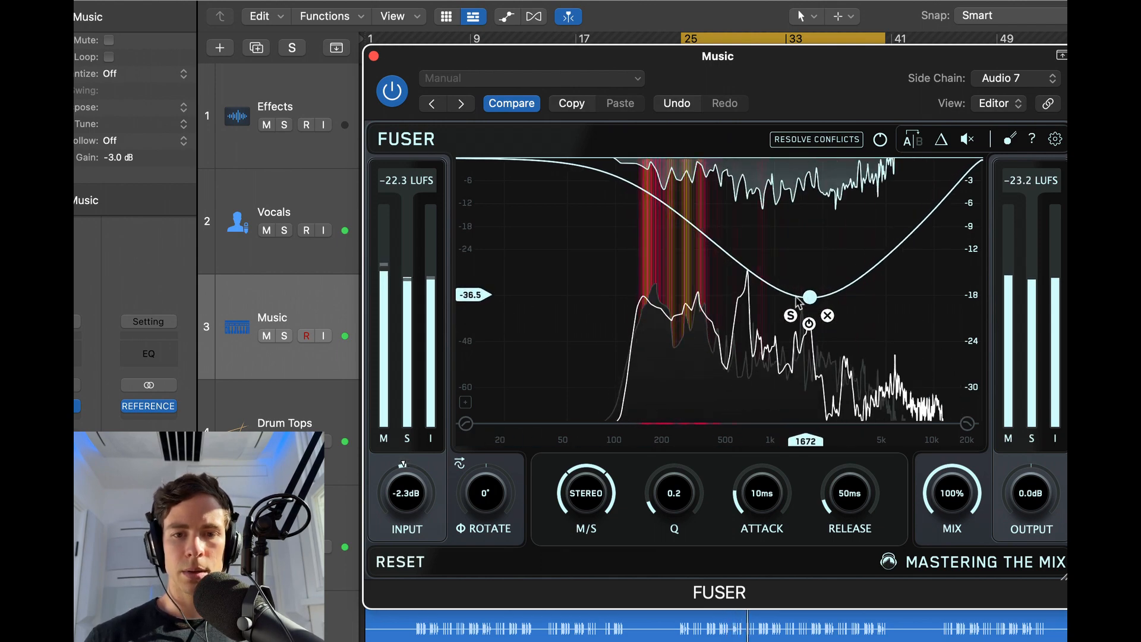
double_click(672, 287)
left_click_drag(672, 286, 670, 297)
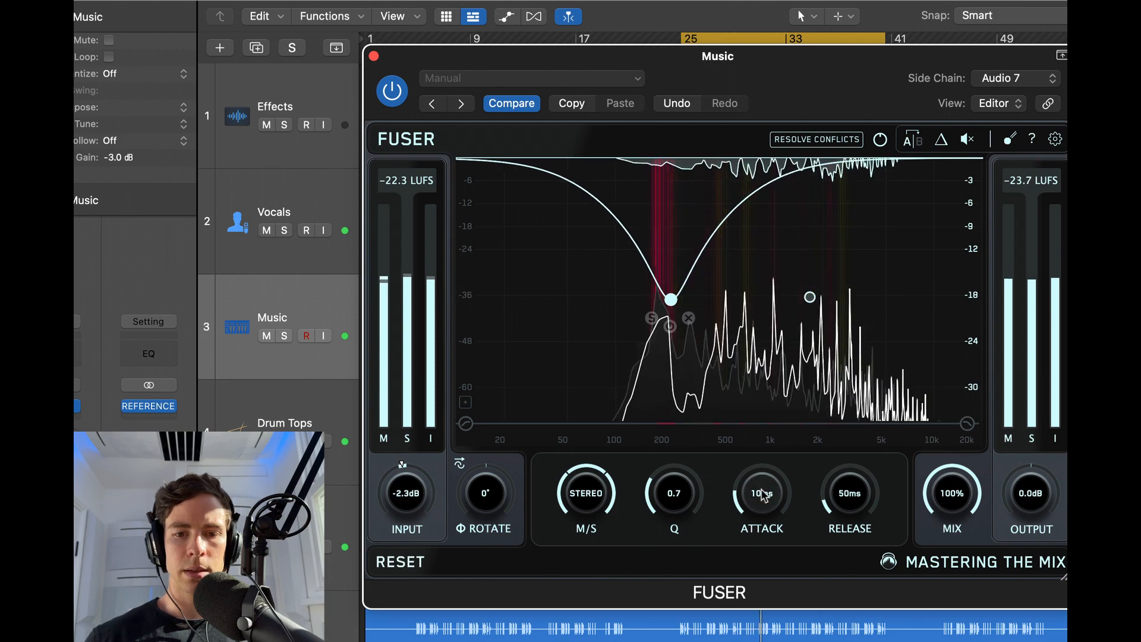
left_click_drag(674, 495, 671, 535)
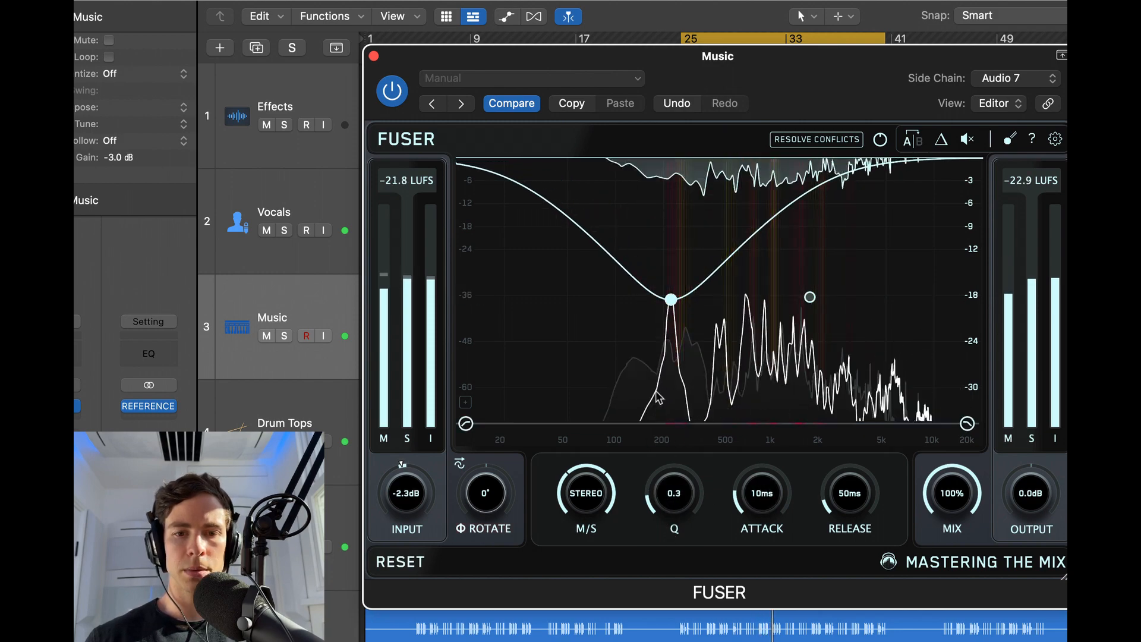
left_click_drag(670, 297, 670, 288)
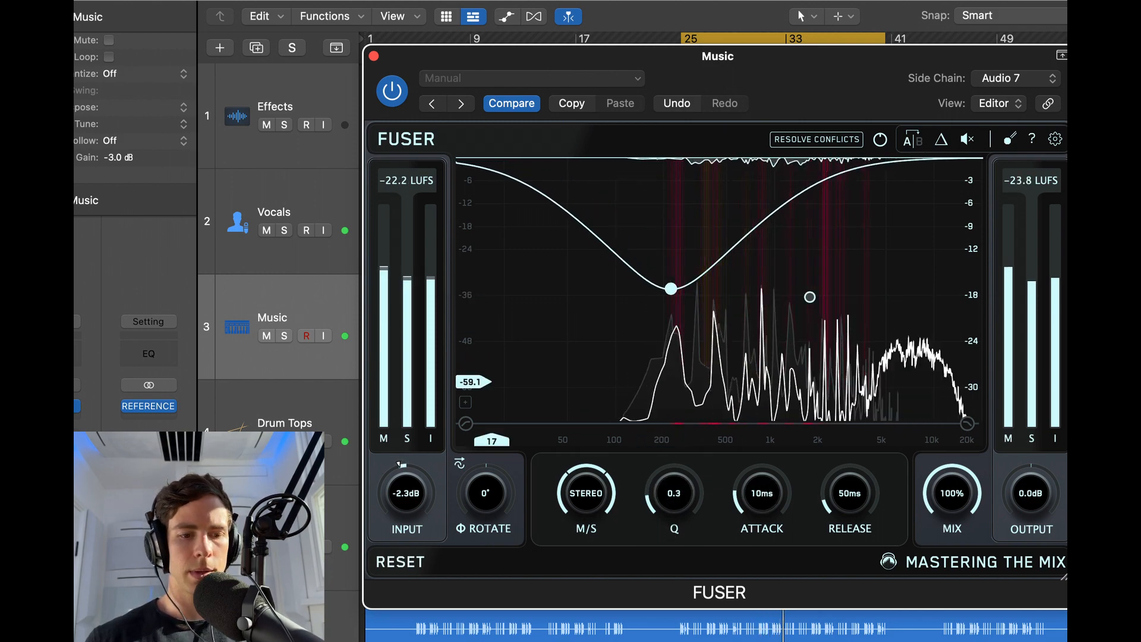
Compare the music with and without FUSER by bypassing it, deepen the upper band at about 1.78 kHz, and leave FUSER enabled.
left_click(142, 538)
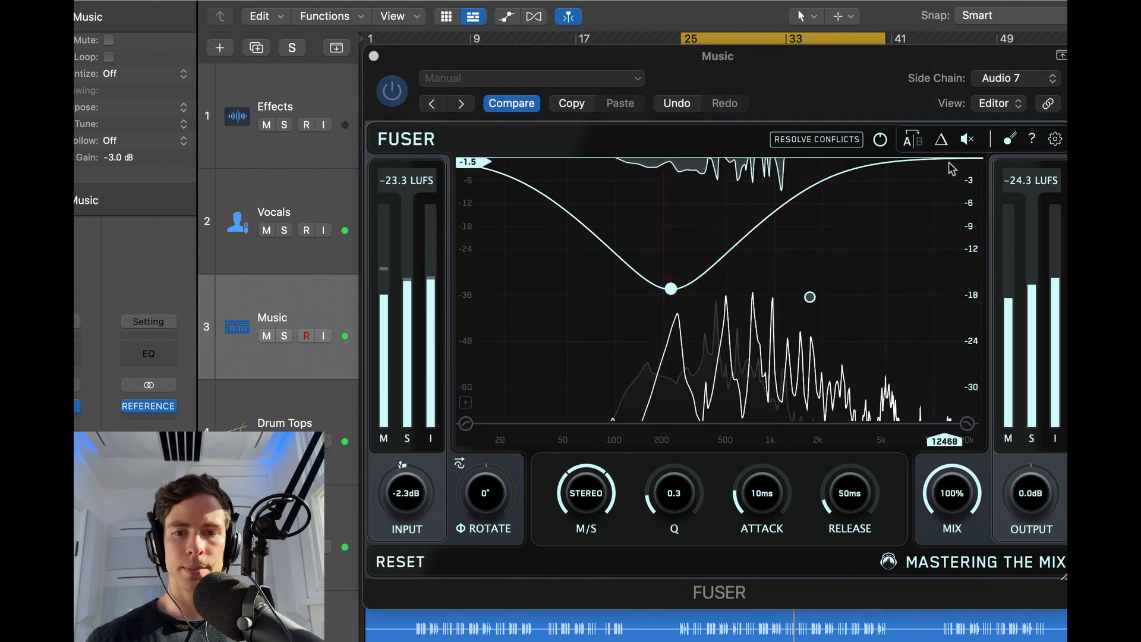
left_click(968, 140)
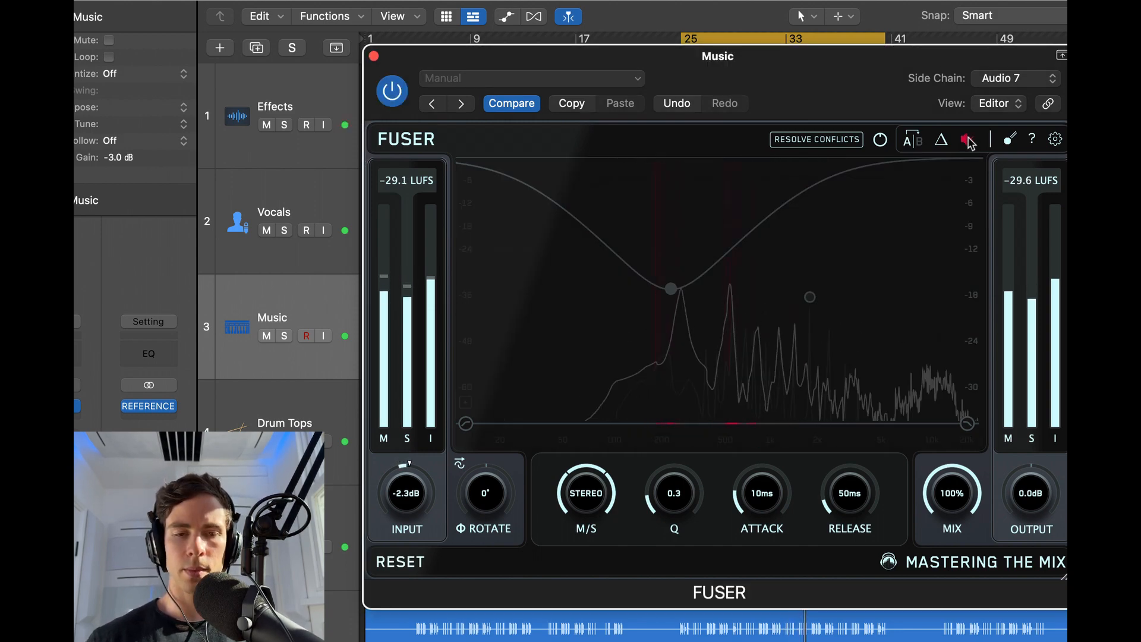
left_click(967, 139)
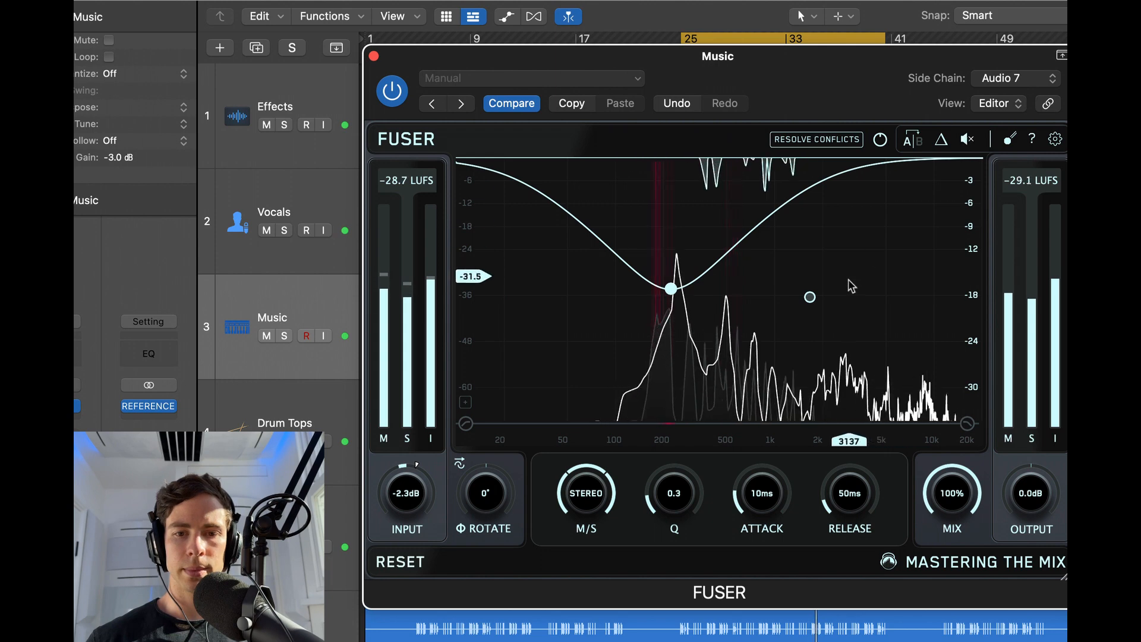
left_click_drag(810, 297, 814, 305)
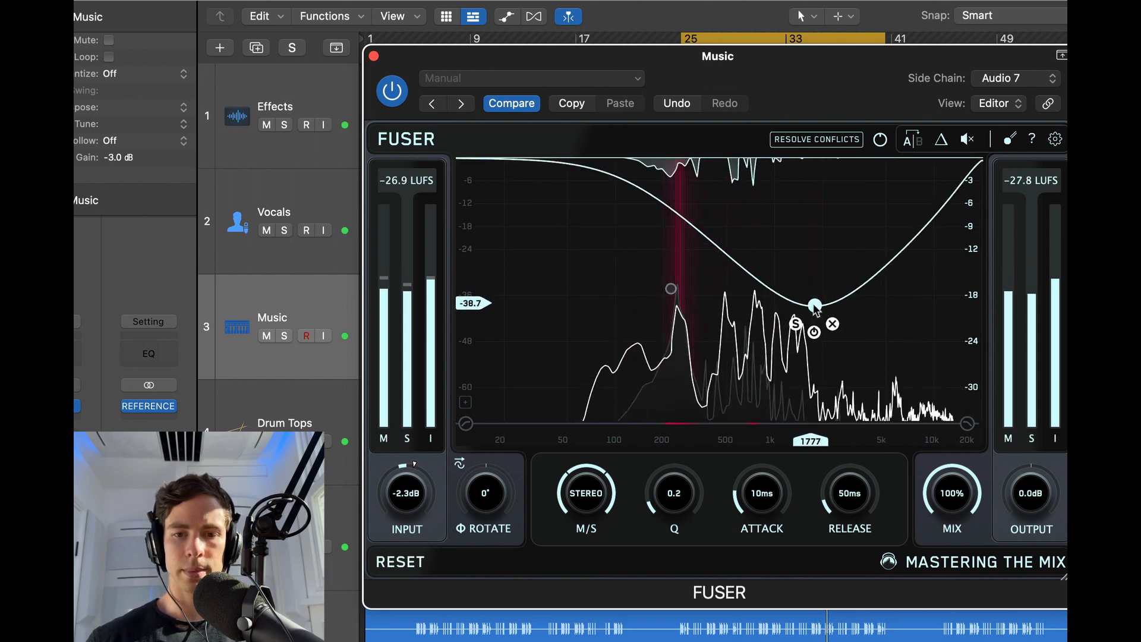
left_click(967, 140)
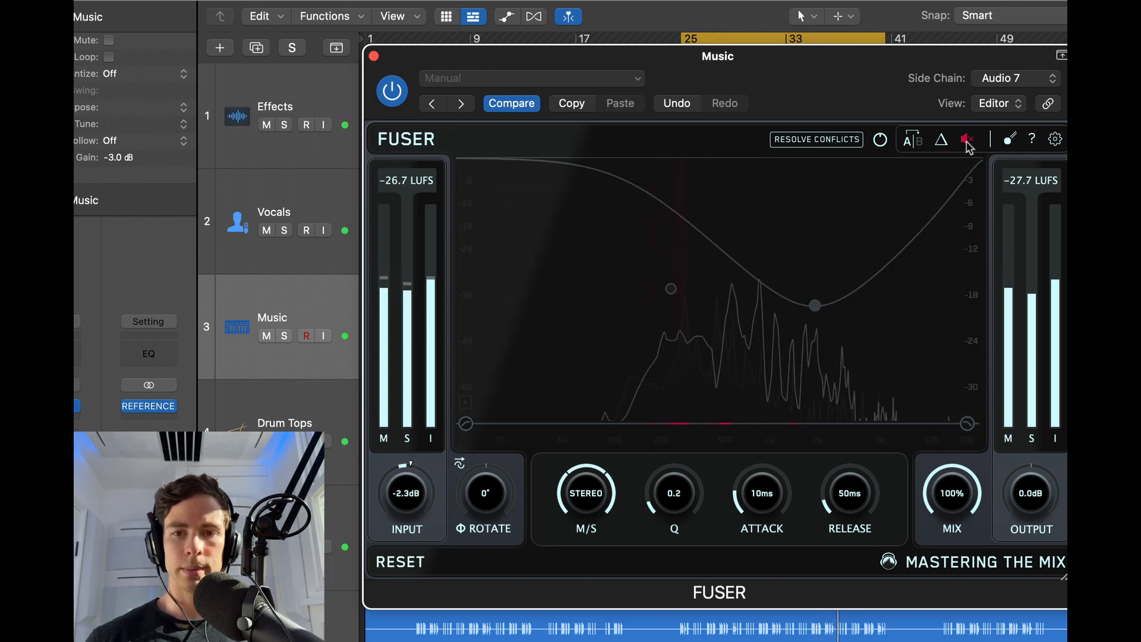
left_click(968, 141)
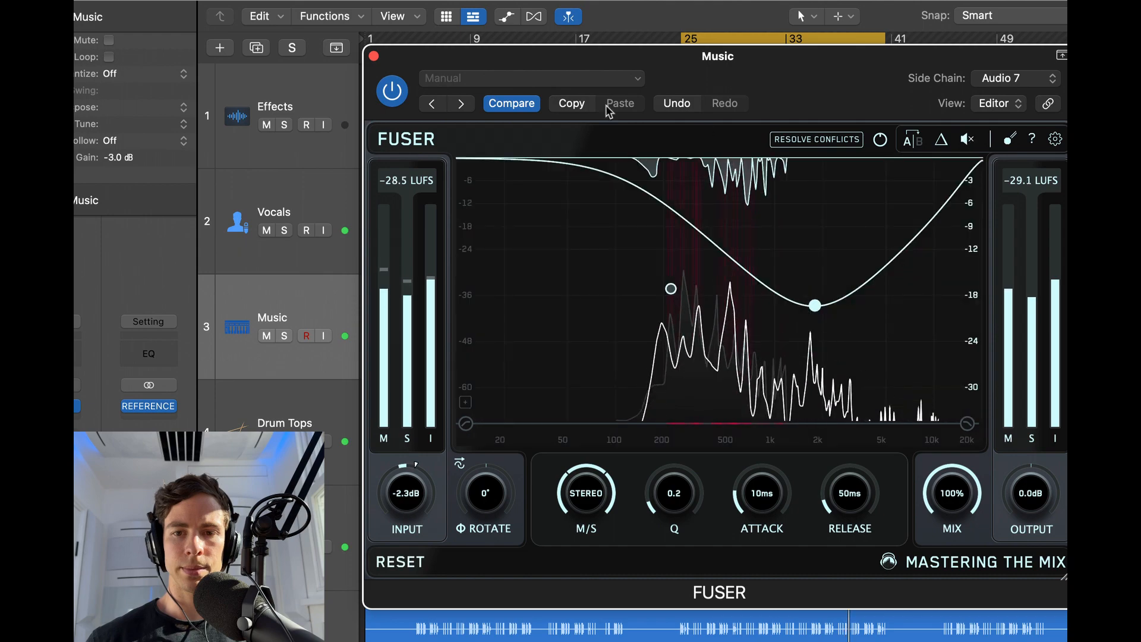
Close the Music FUSER, open REFERENCE 2 on the Stereo Out, and position its window clear of the arrangement's lower area.
left_click(374, 56)
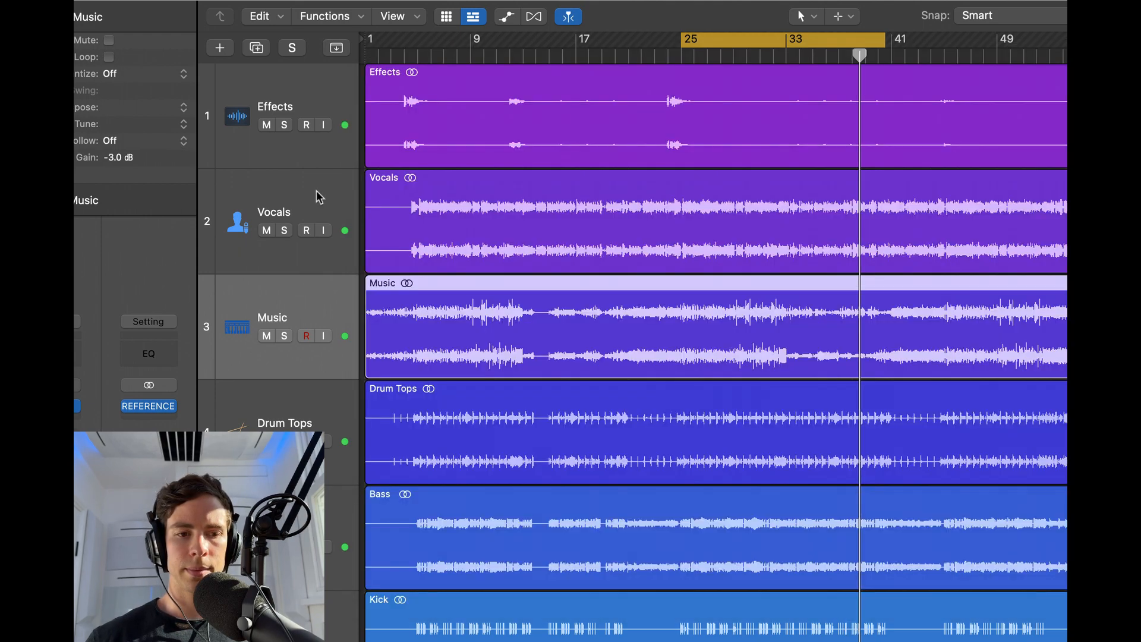
left_click(149, 408)
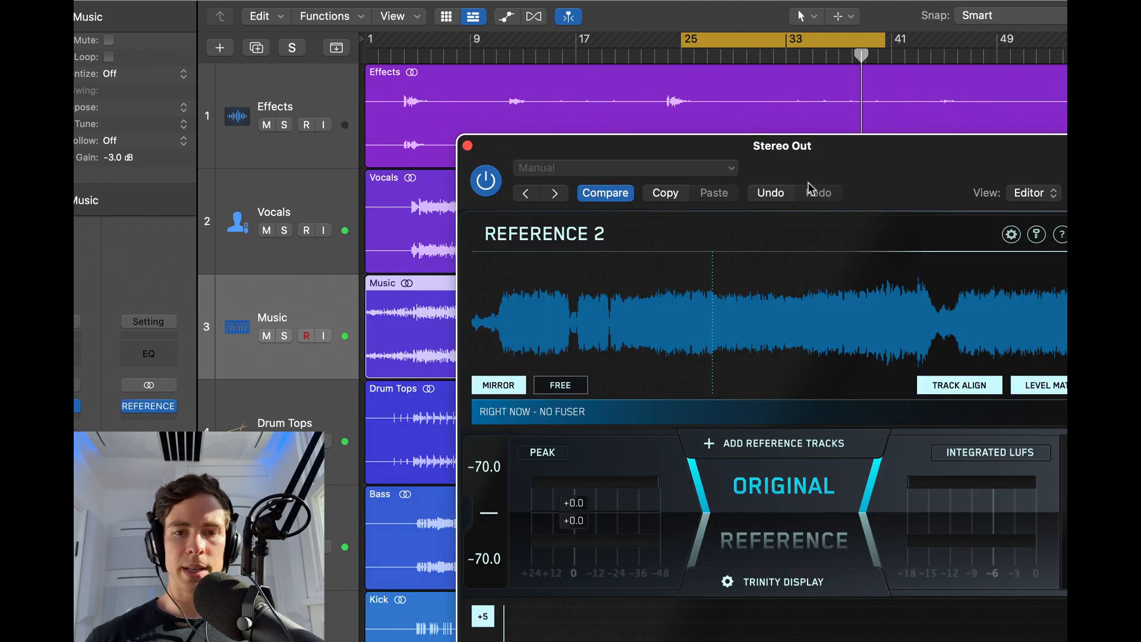
left_click_drag(807, 182, 799, 48)
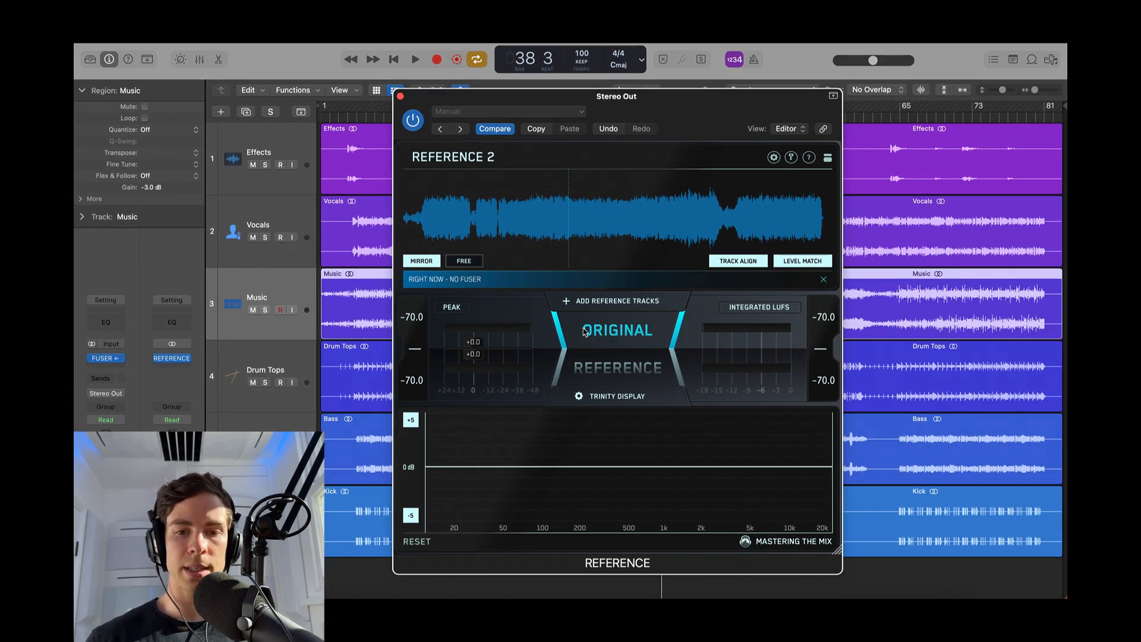
Play the loop while switching REFERENCE 2 between the no-FUSER reference and the original mix, ending on the original and stopping playback.
left_click(592, 369)
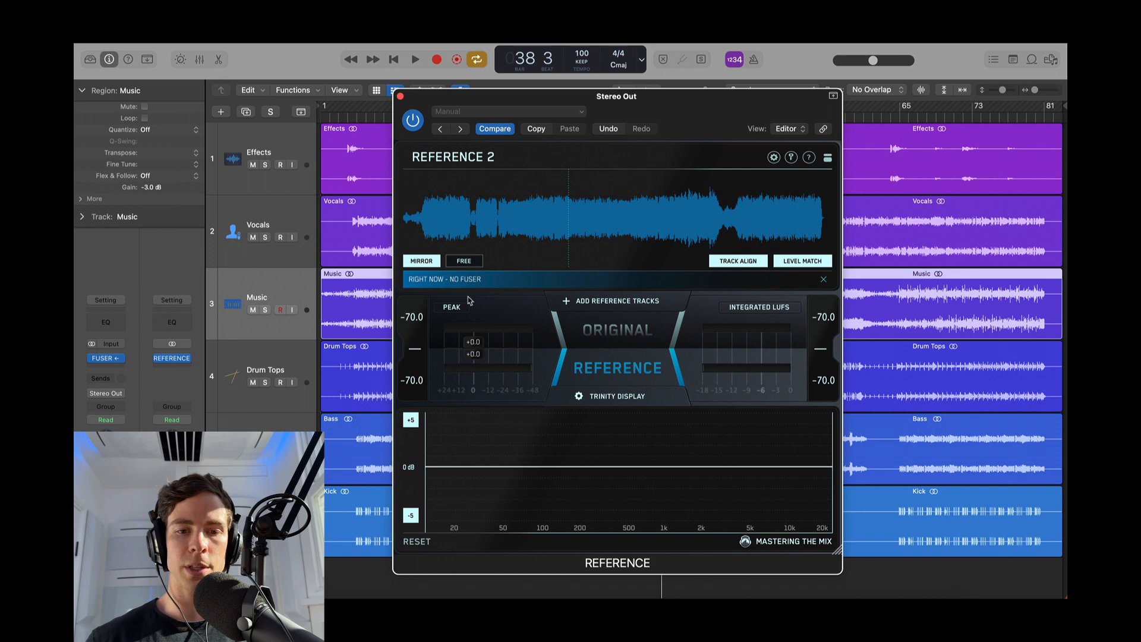
key("space")
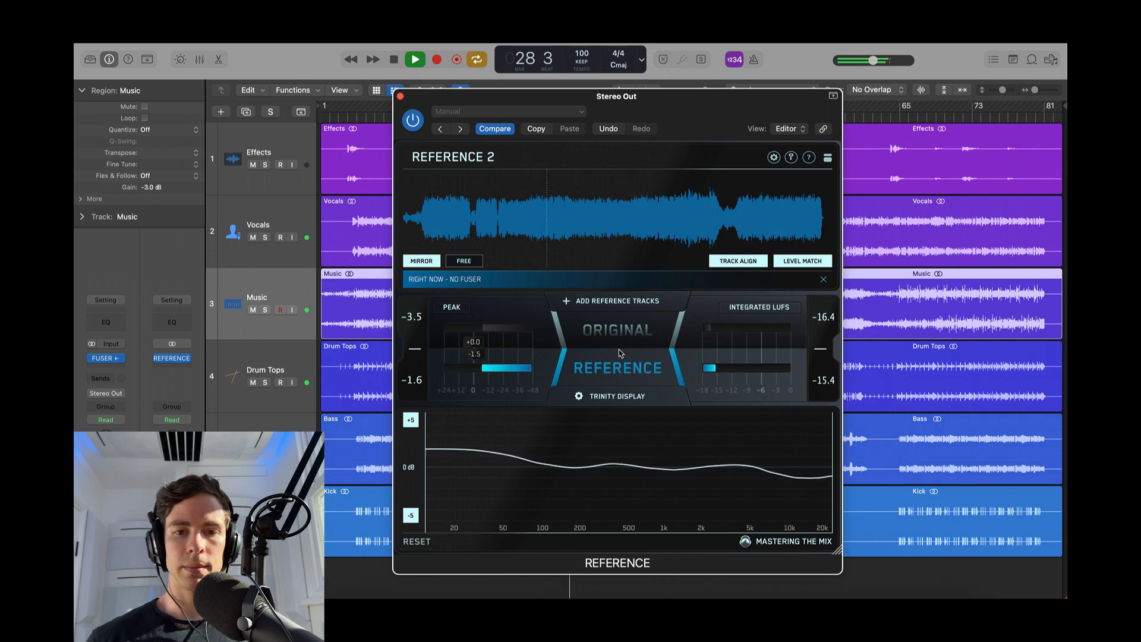
left_click(625, 346)
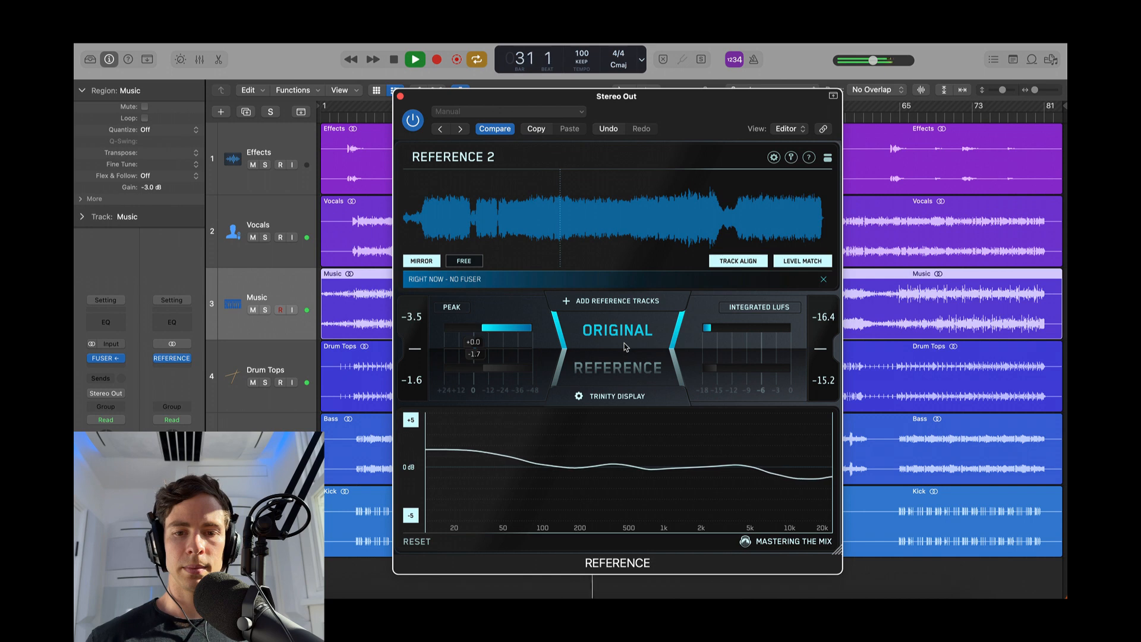
left_click(625, 347)
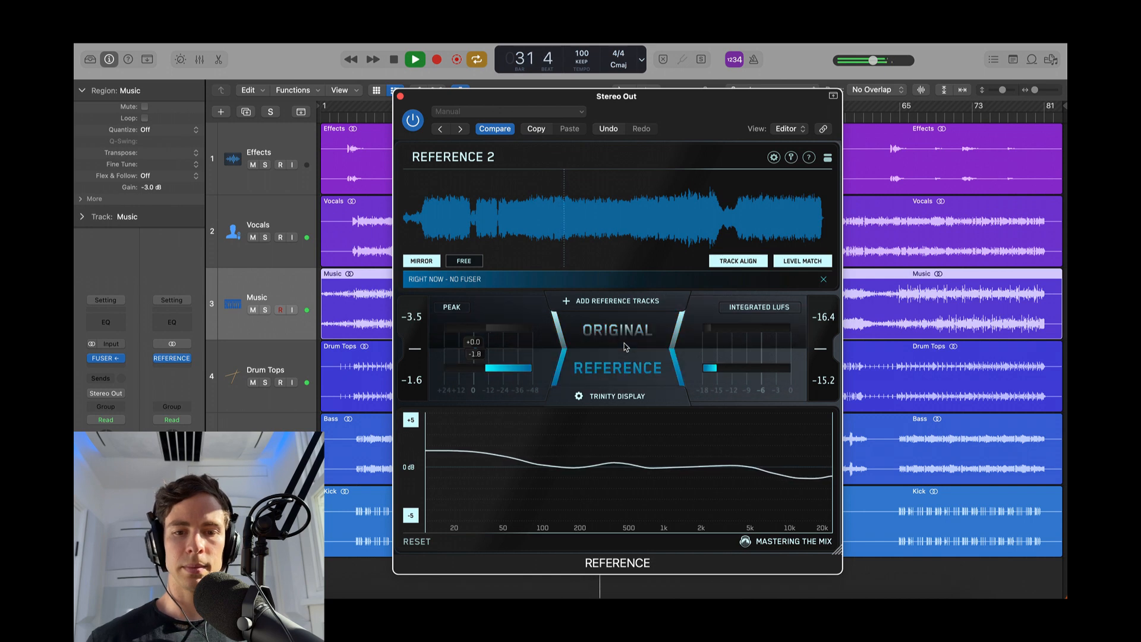
left_click(625, 346)
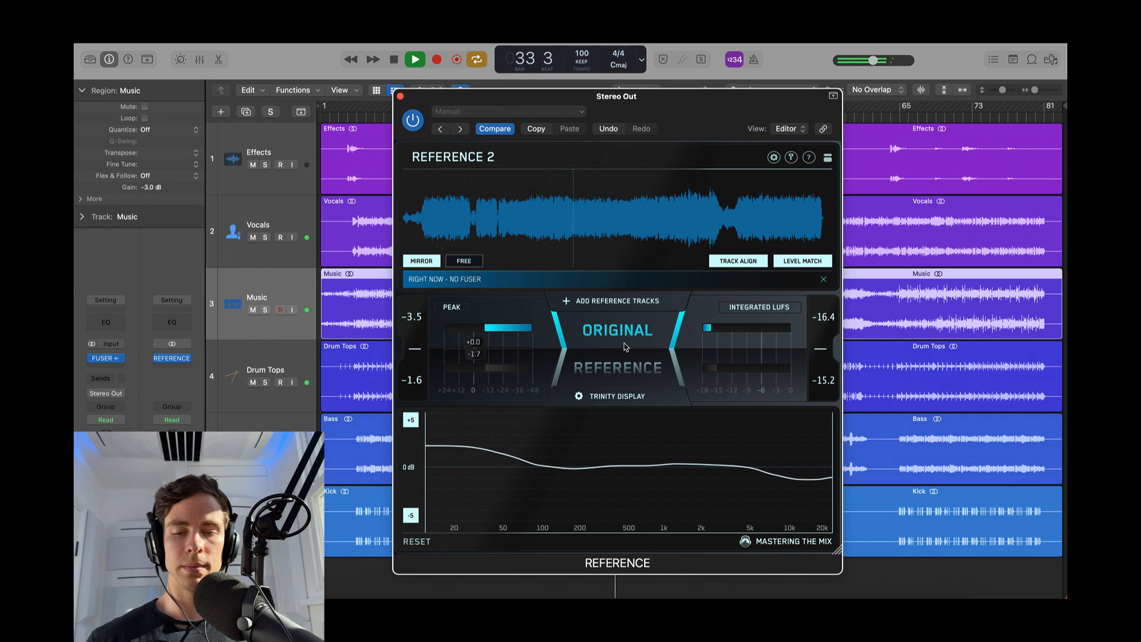
left_click(625, 347)
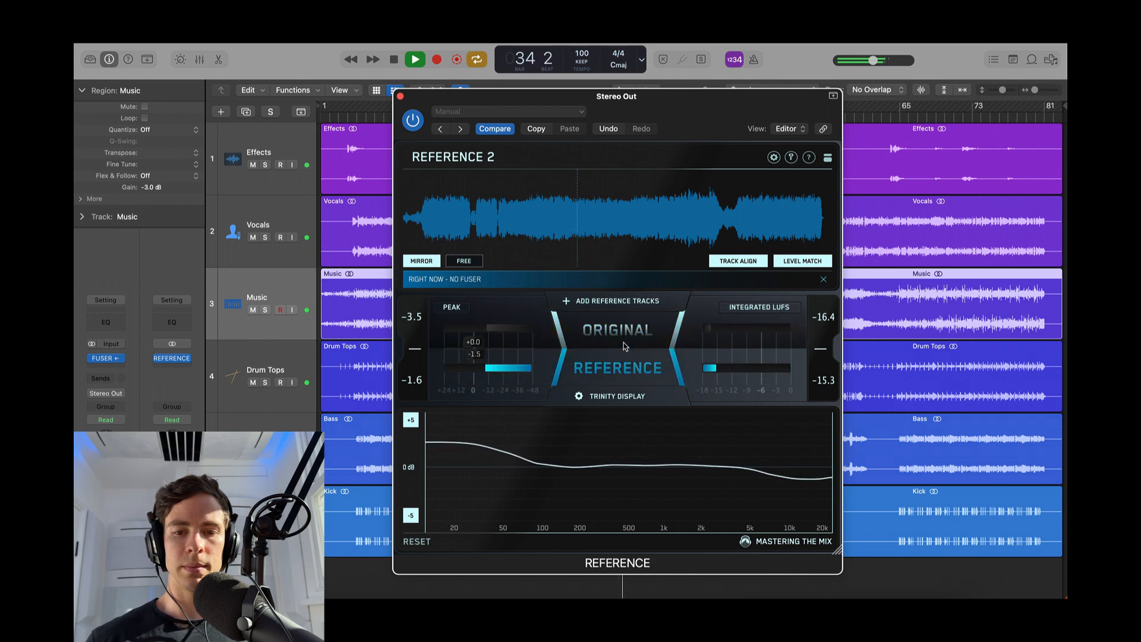
left_click(623, 343)
key("space")
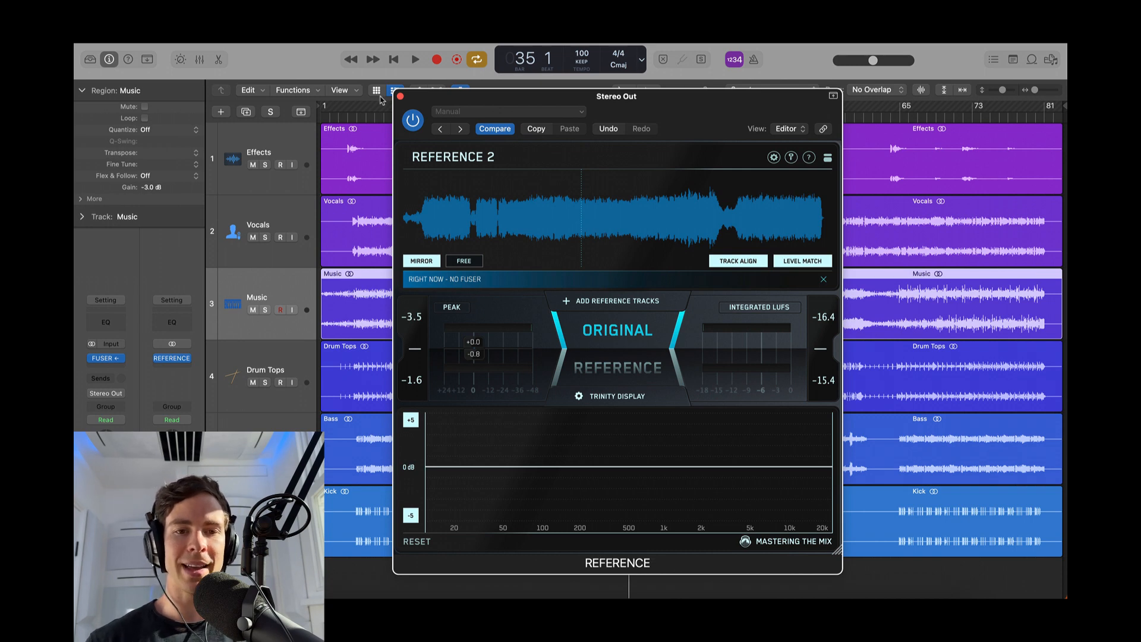
Close REFERENCE 2, open the "Hip Hop - Music + Vocals" project alternative, and audition its loop.
left_click(401, 96)
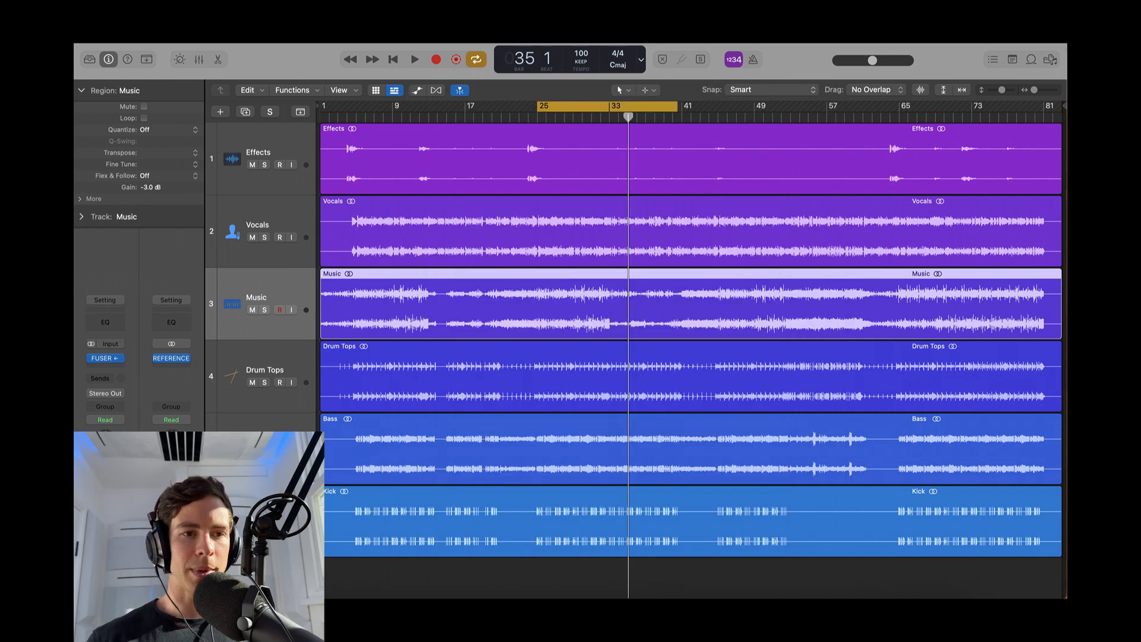
left_click(154, 25)
mouse_move(211, 189)
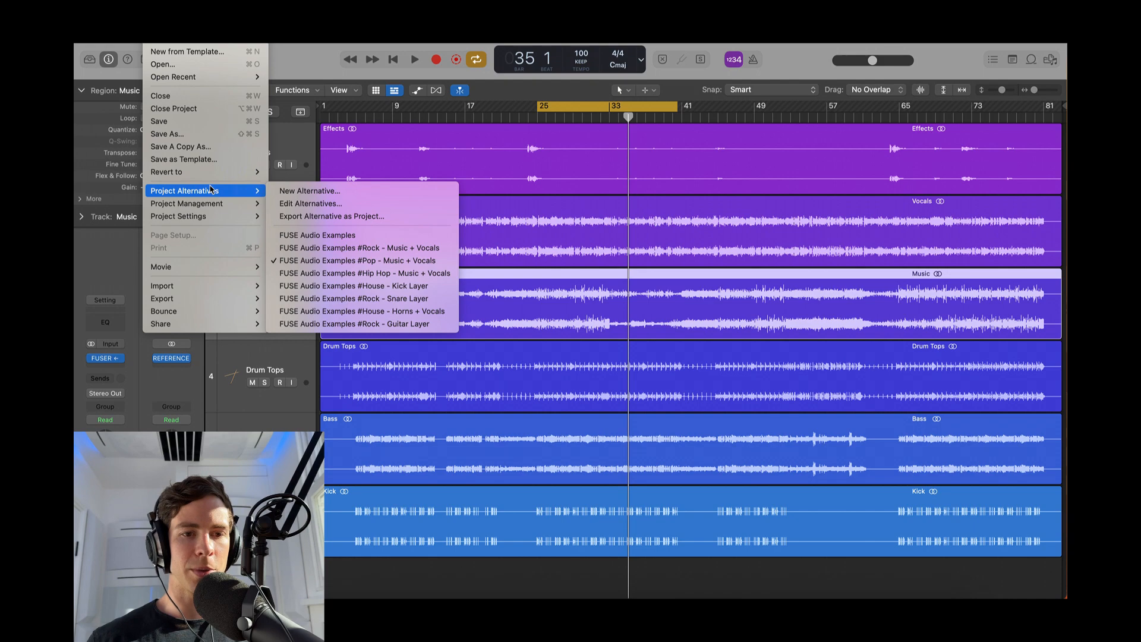
left_click(402, 273)
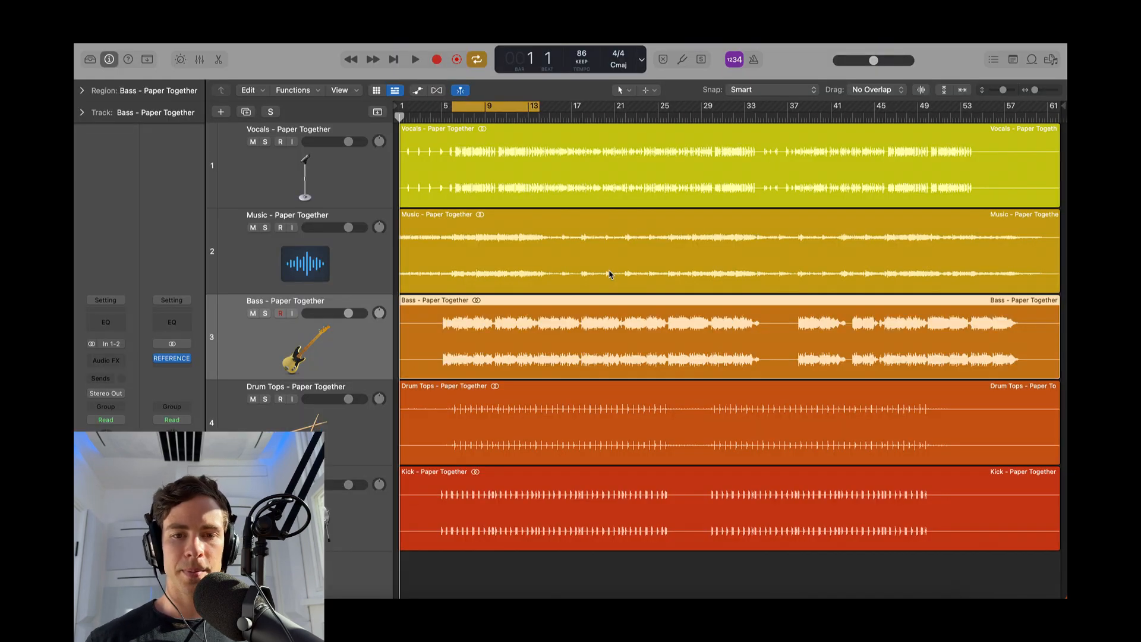
key("space")
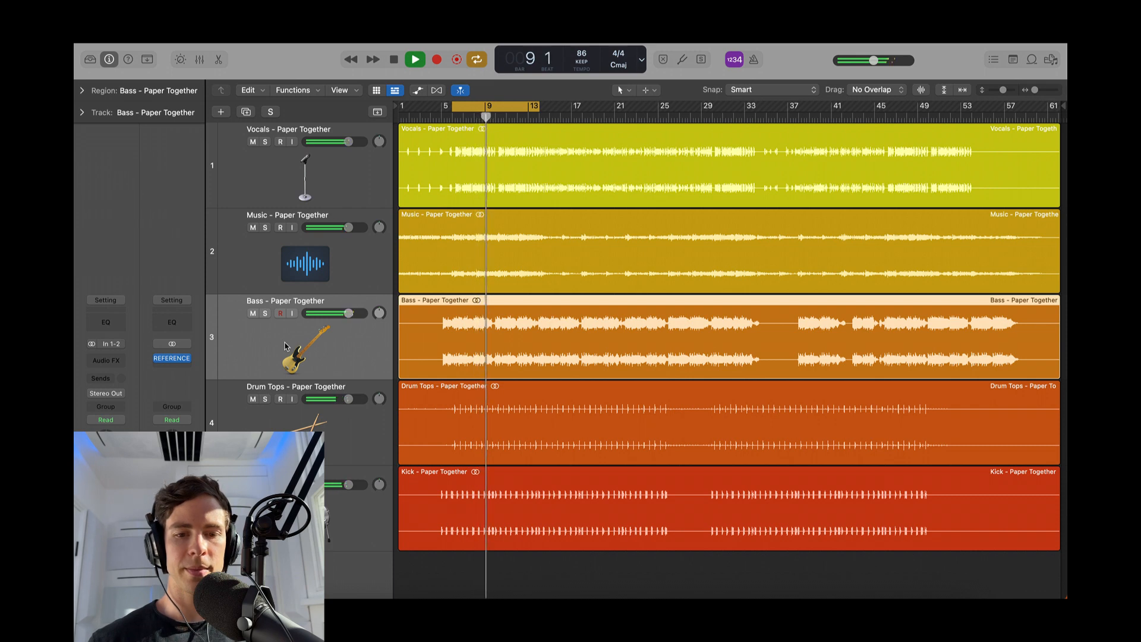
key("space")
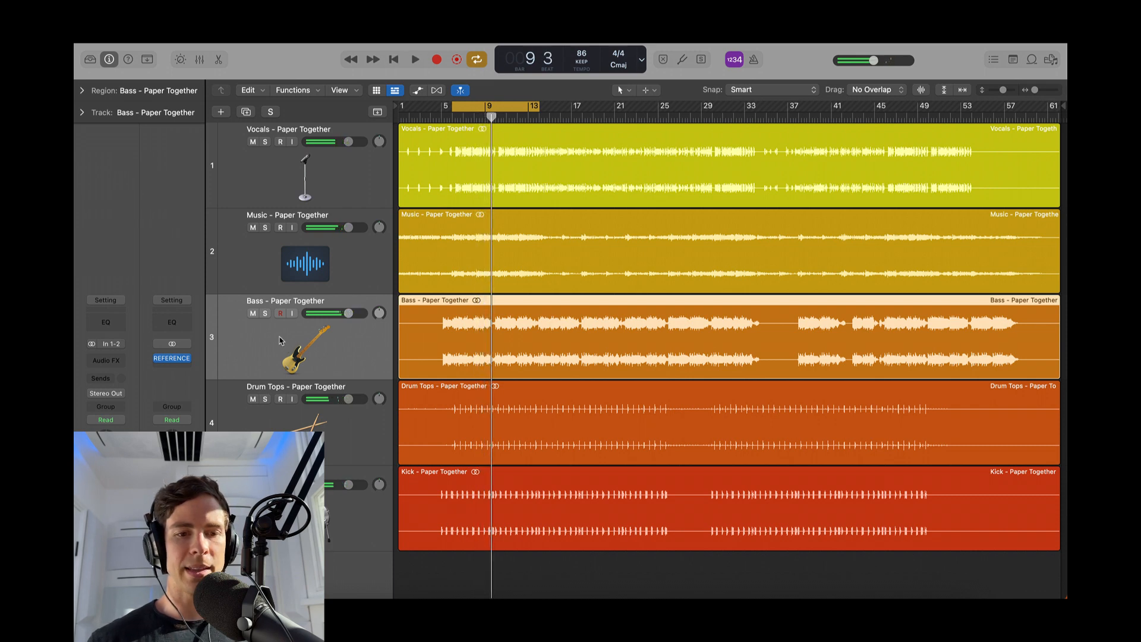
Insert a stereo FUSER on the Bass track during loop playback and set its side chain to the Kick track (Audio 4).
key("space")
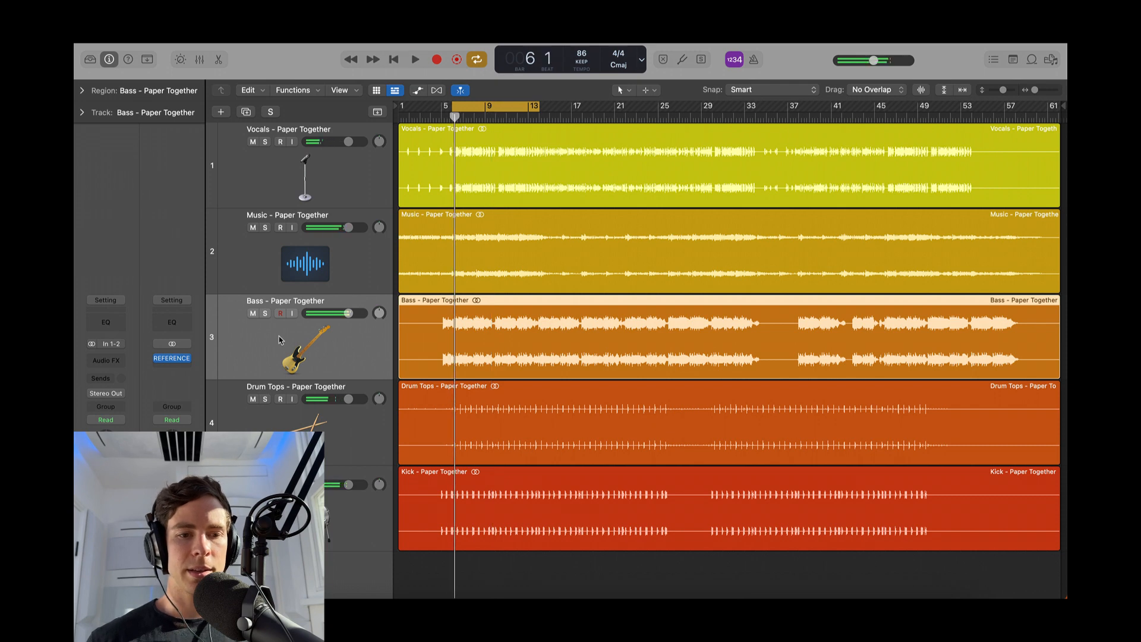
left_click(106, 360)
mouse_move(114, 387)
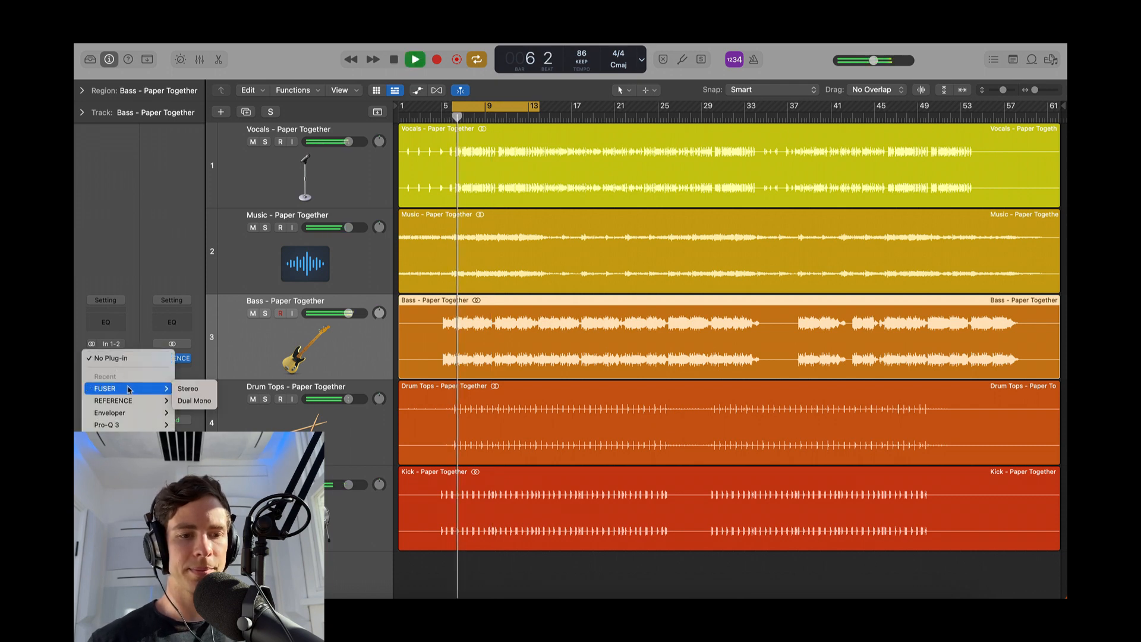
left_click(191, 387)
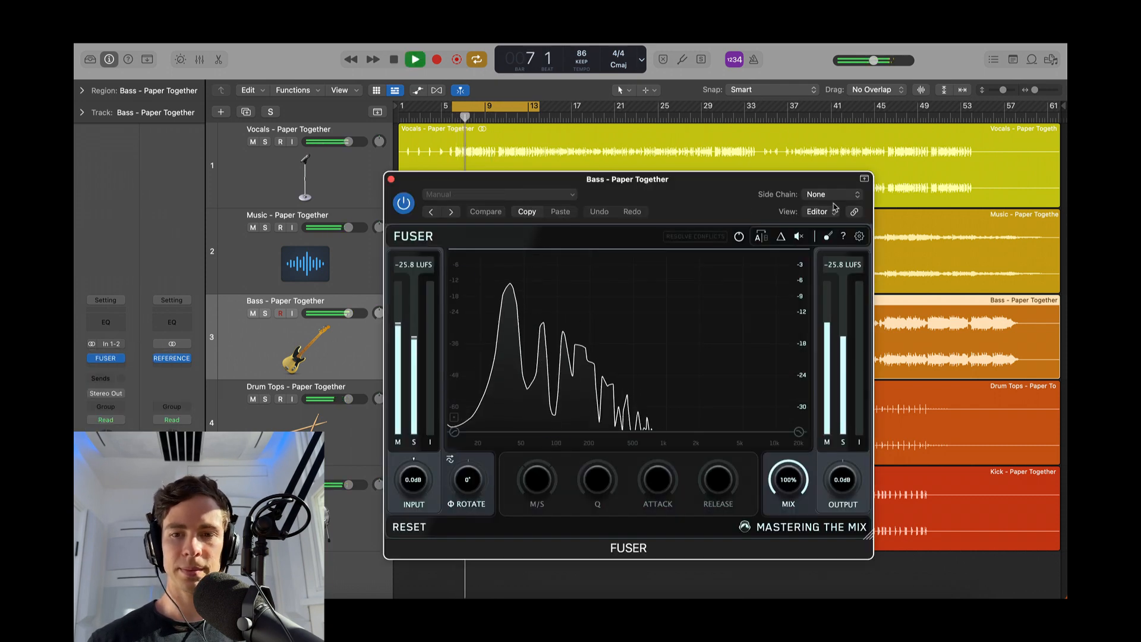
left_click(828, 195)
mouse_move(836, 216)
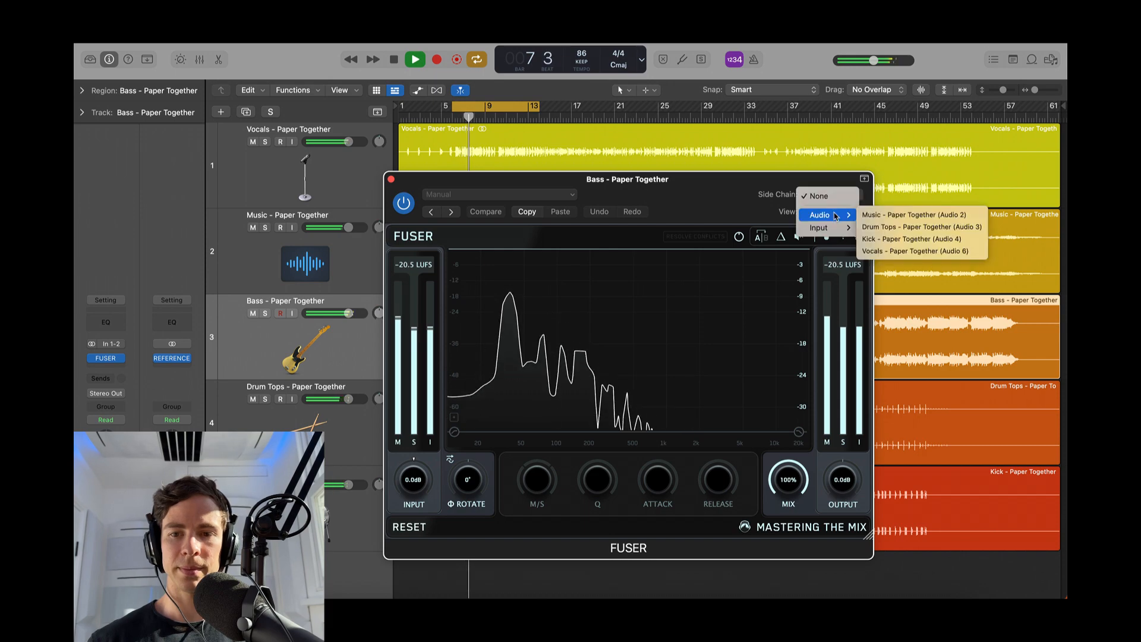
left_click(911, 239)
left_click_drag(698, 185, 697, 179)
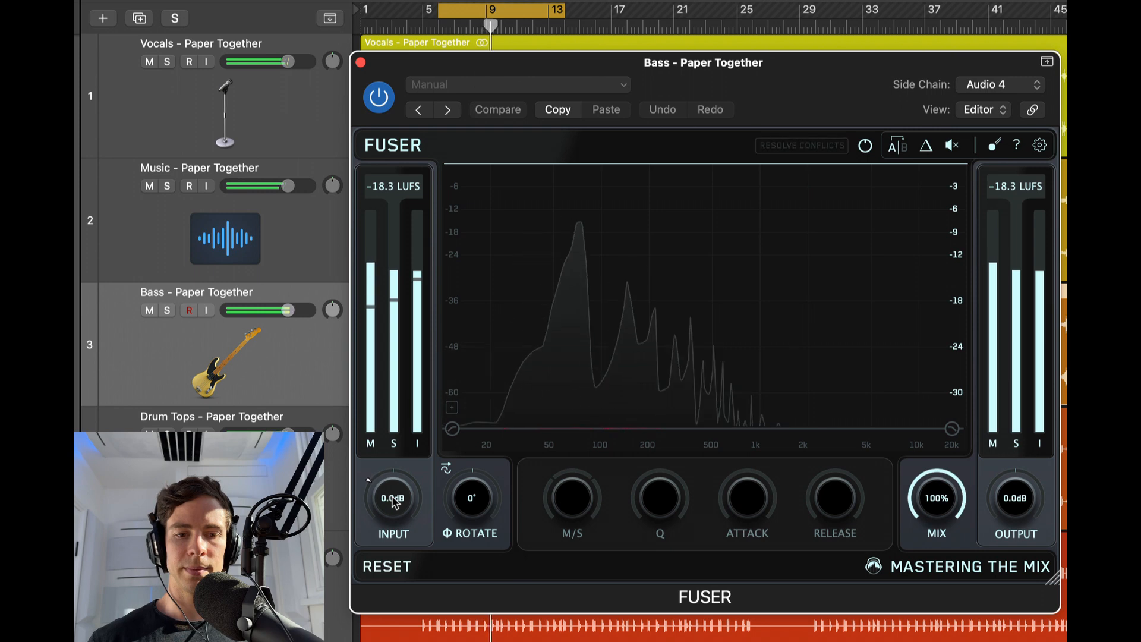
Set the Bass FUSER's input to -6.0 dB and phase rotation to -3°, and apply Resolve Conflicts.
mouse_move(392, 501)
left_mouse_down()
mouse_move(388, 533)
mouse_move(393, 517)
left_mouse_up()
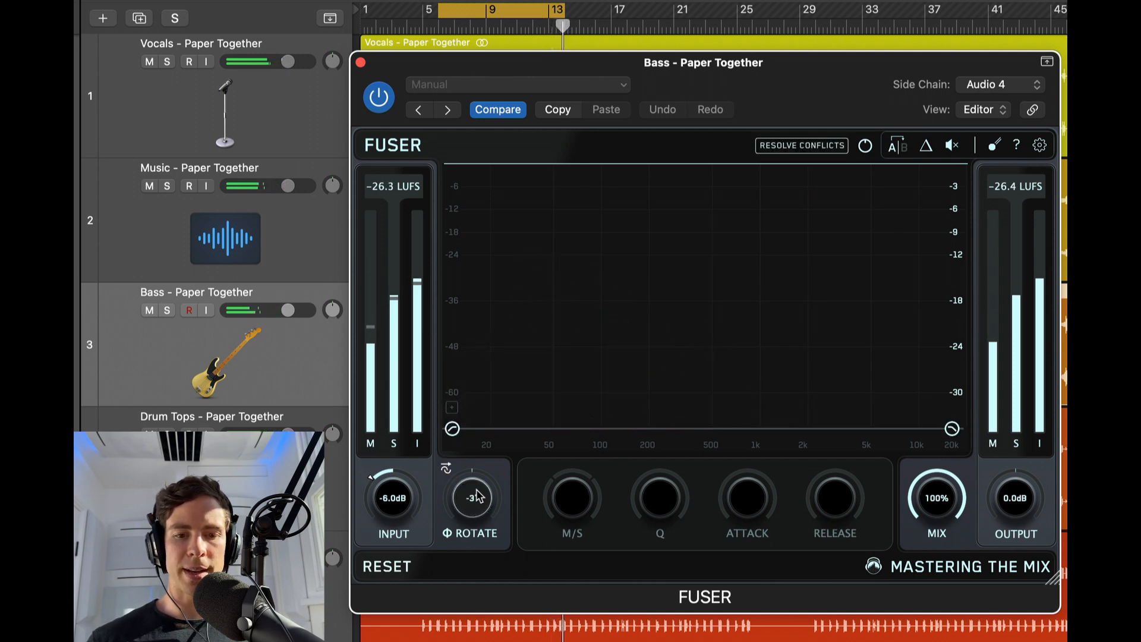
left_click(802, 146)
Move the Bass FUSER's wide mid band to about 55 Hz with a Q of 0.2, and solo the Bass track.
mouse_move(535, 272)
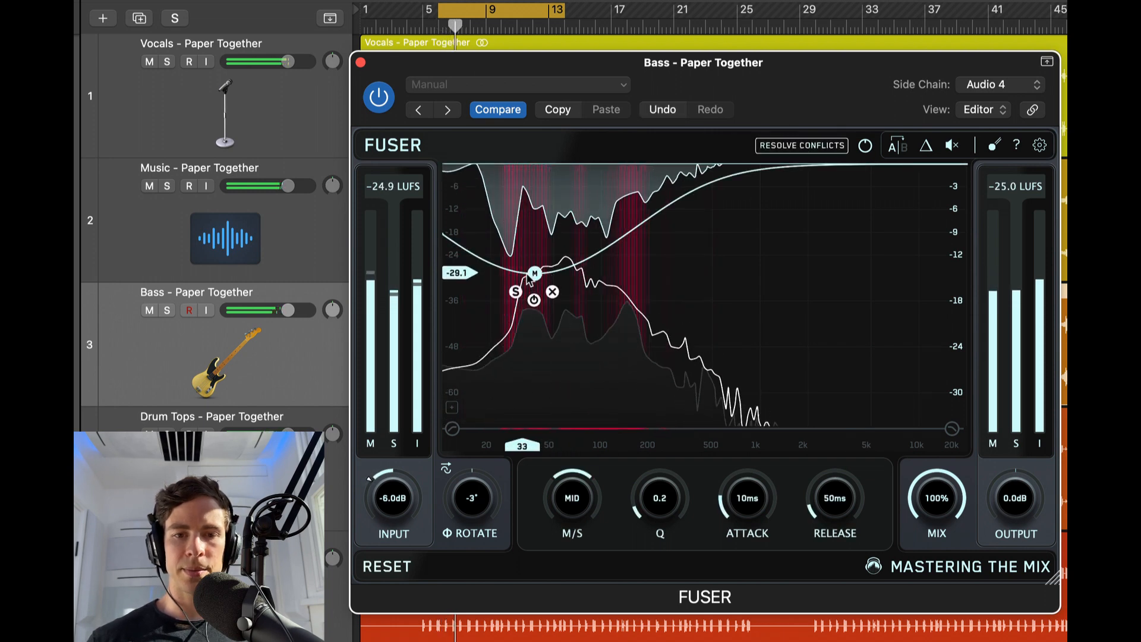
left_click_drag(535, 275, 560, 280)
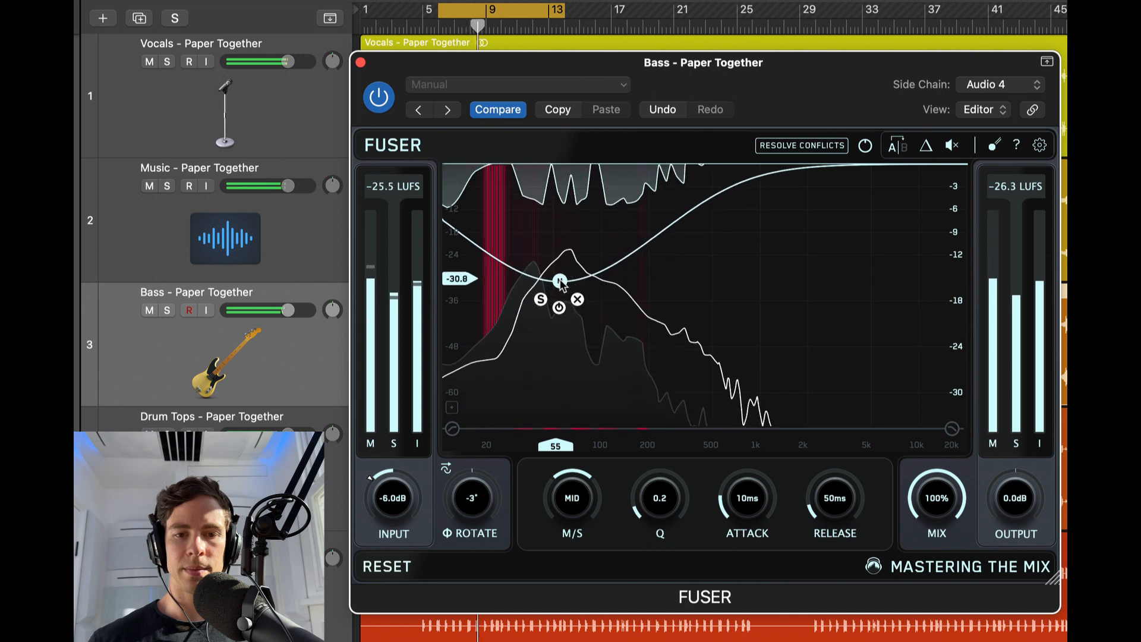
left_click(168, 311)
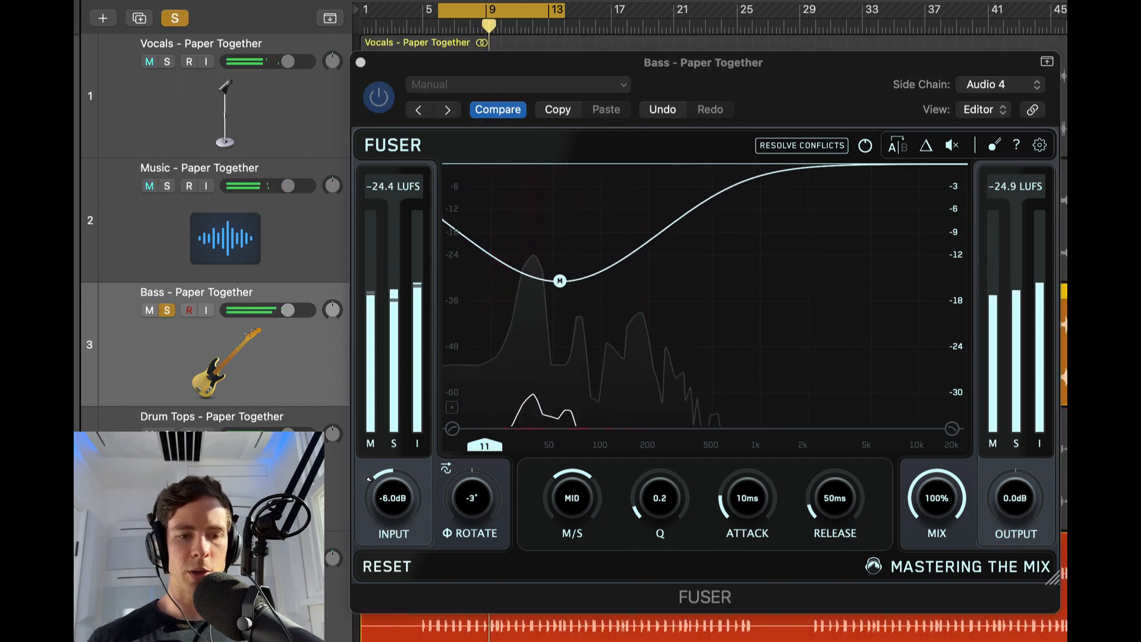
Set the Bass FUSER's attack to 1 ms and release to 35 ms, and move its mid band to about 59 Hz and -32.6 dB.
left_click_drag(753, 502, 744, 562)
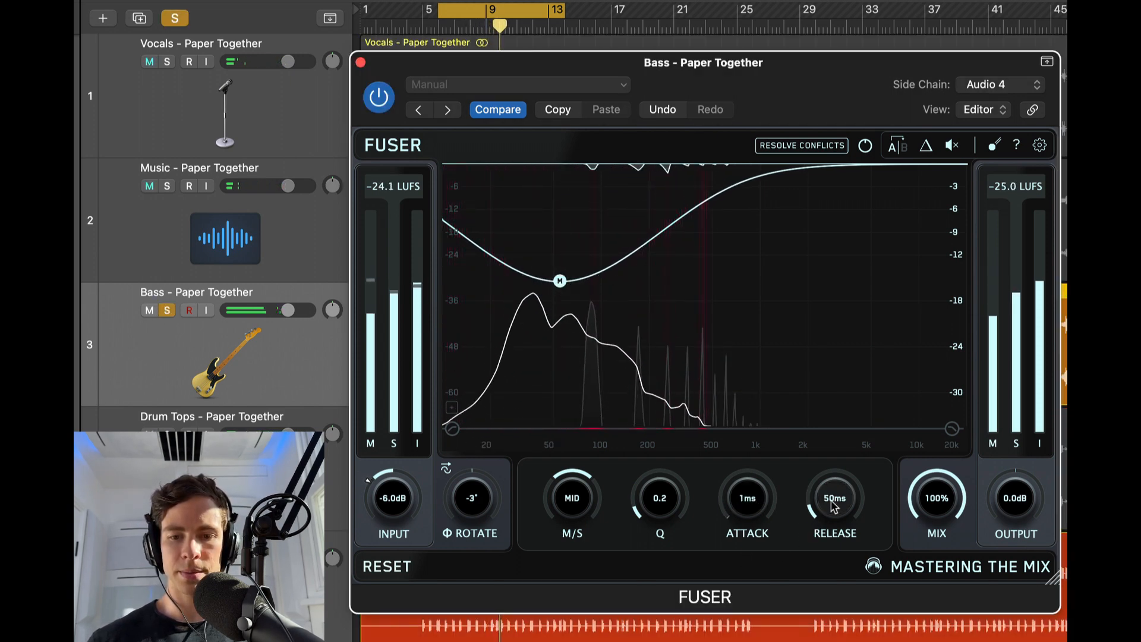
left_click_drag(831, 499, 833, 530)
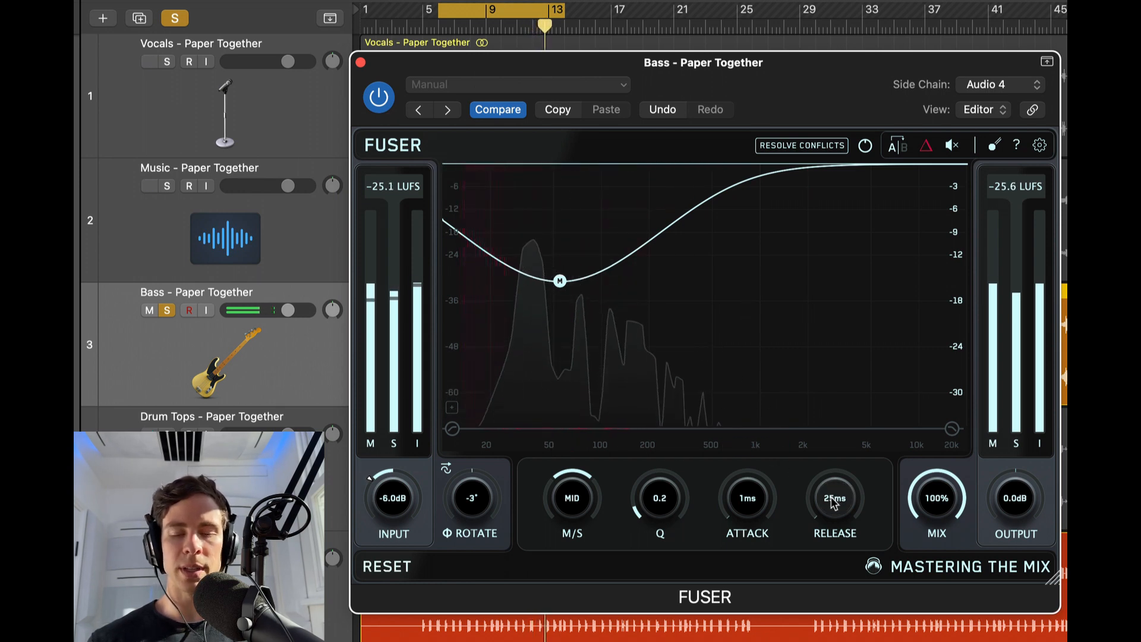
left_click_drag(831, 444, 833, 425)
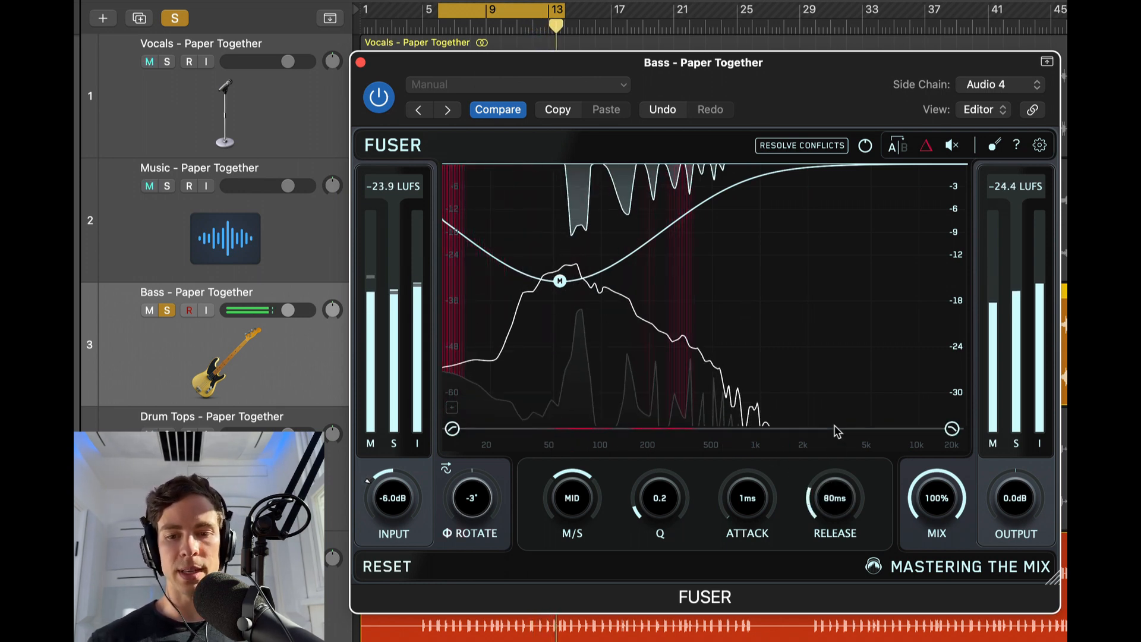
left_click_drag(833, 504, 835, 546)
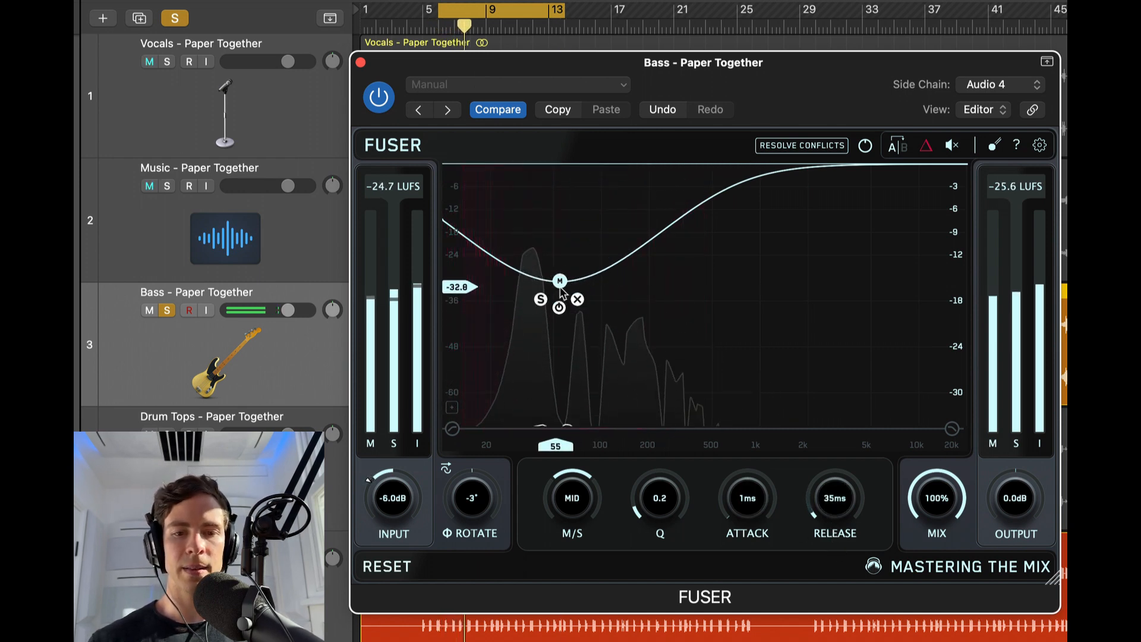
left_click_drag(560, 282, 563, 287)
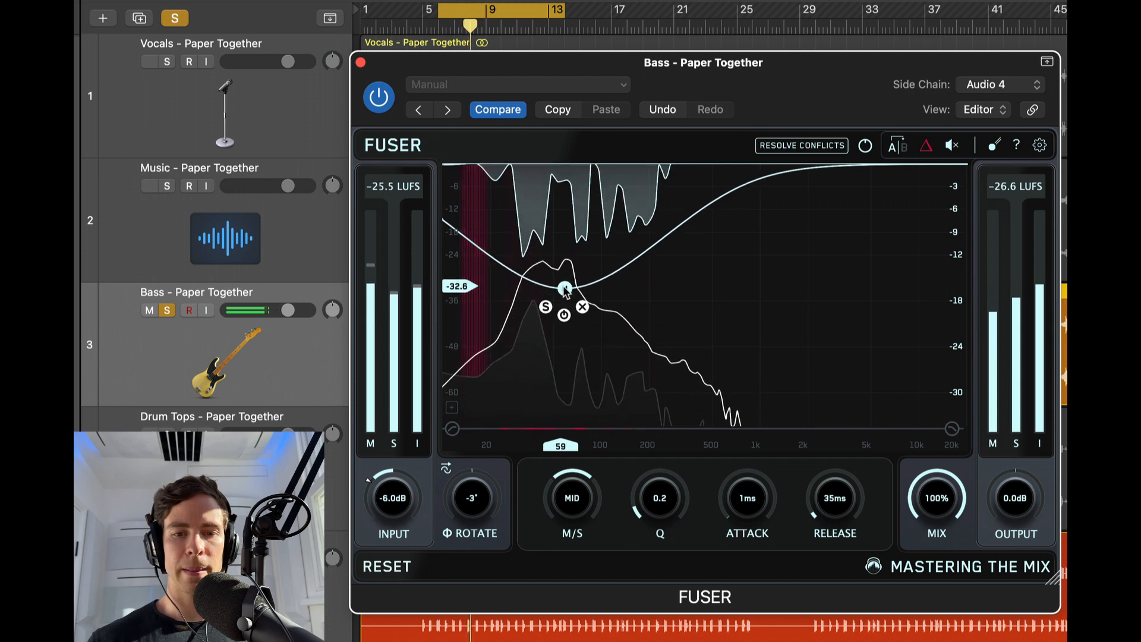
Unsolo the Bass track, turn off FUSER's delta monitoring, compare the full mix with FUSER bypassed and active, and close it.
left_click(168, 310)
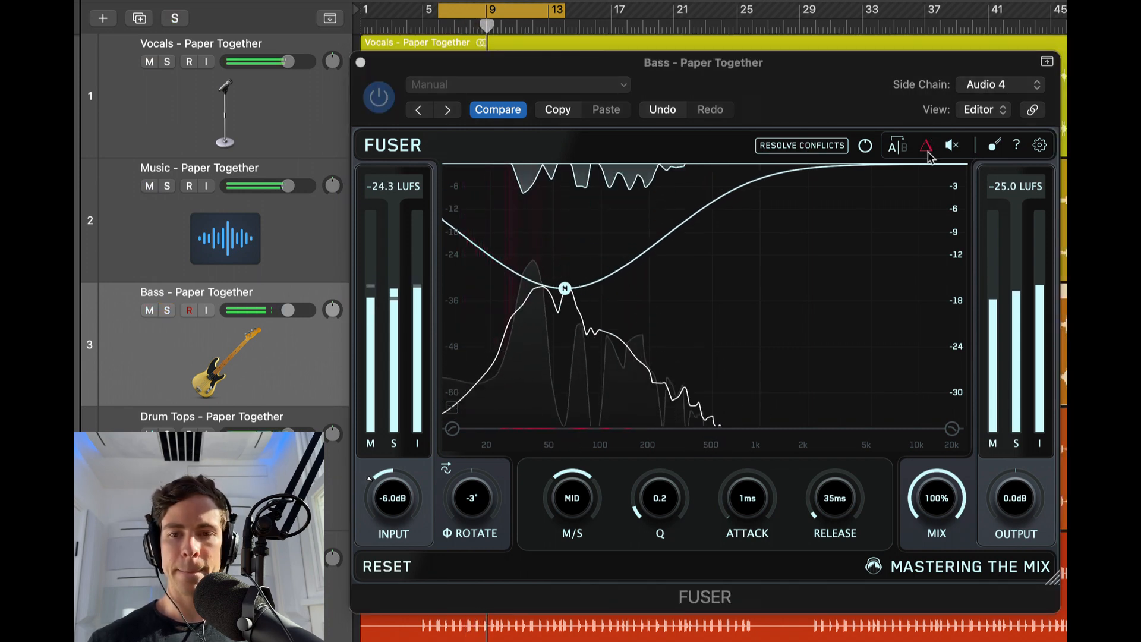
left_click(576, 70)
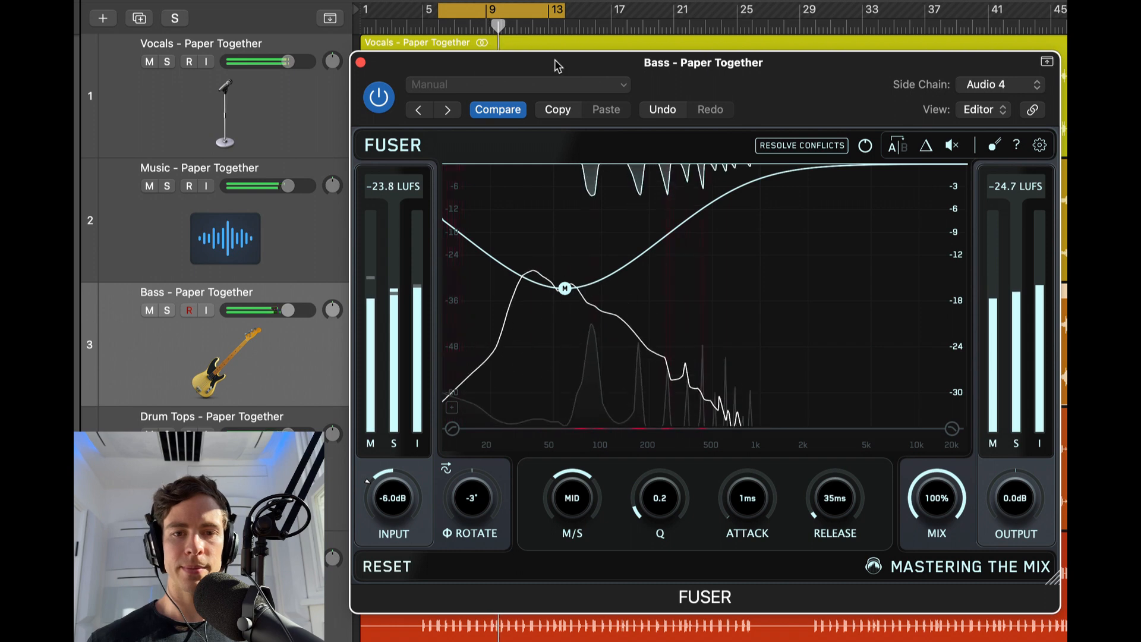
left_click(379, 97)
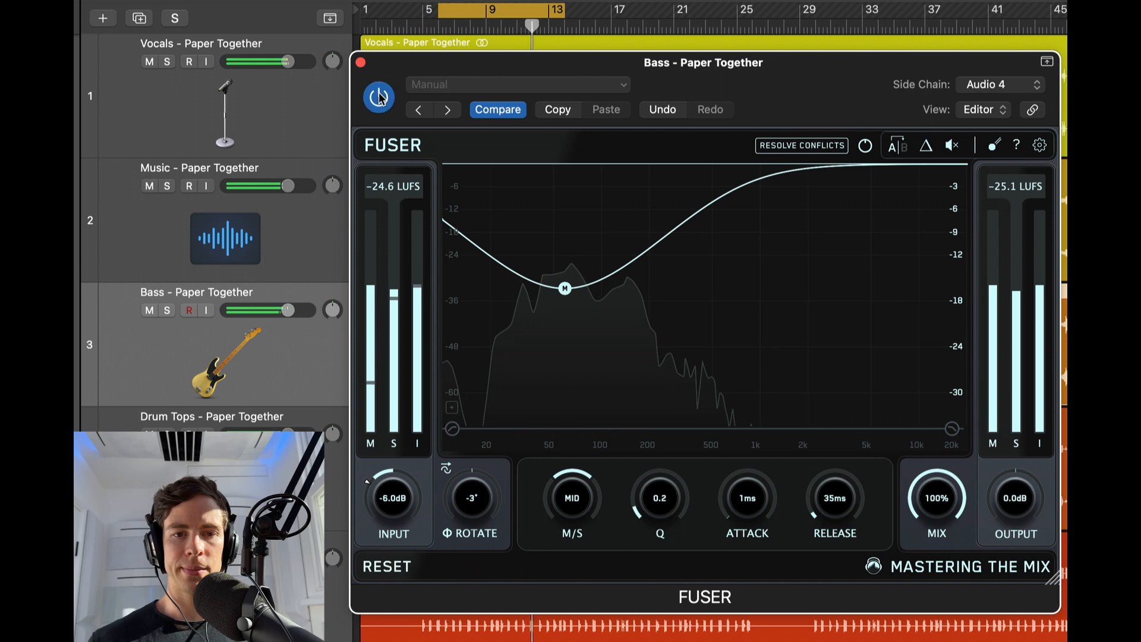
left_click(360, 62)
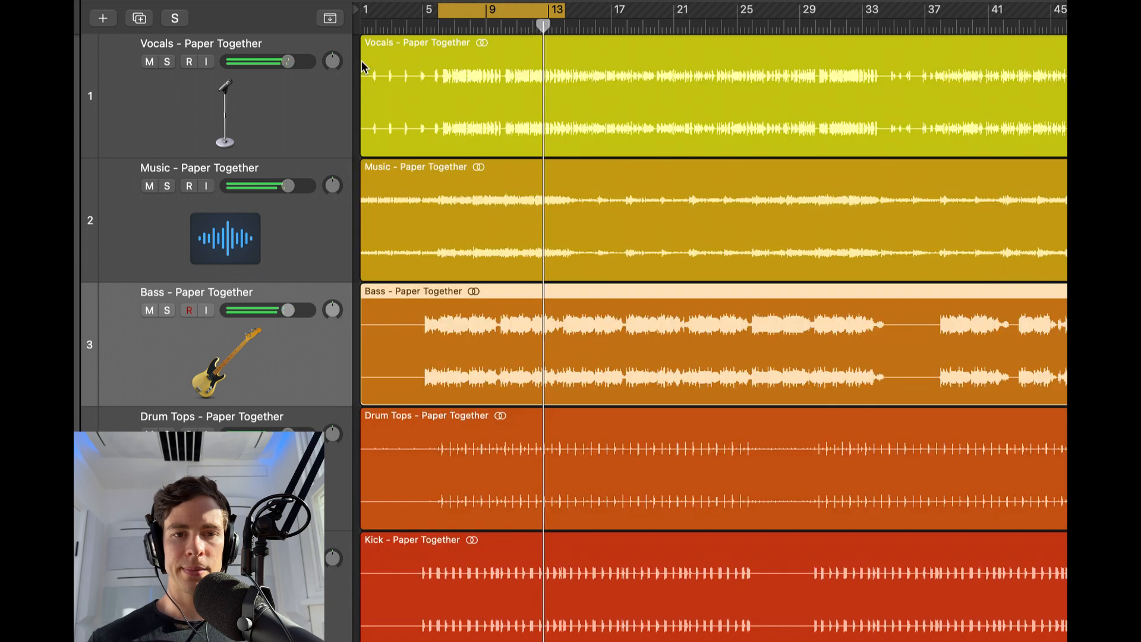
Show REFERENCE 2 on the stereo output and compare the looped mix with the "PAPER TOGETHER - BEFORE FUSE MIX" reference.
key("v")
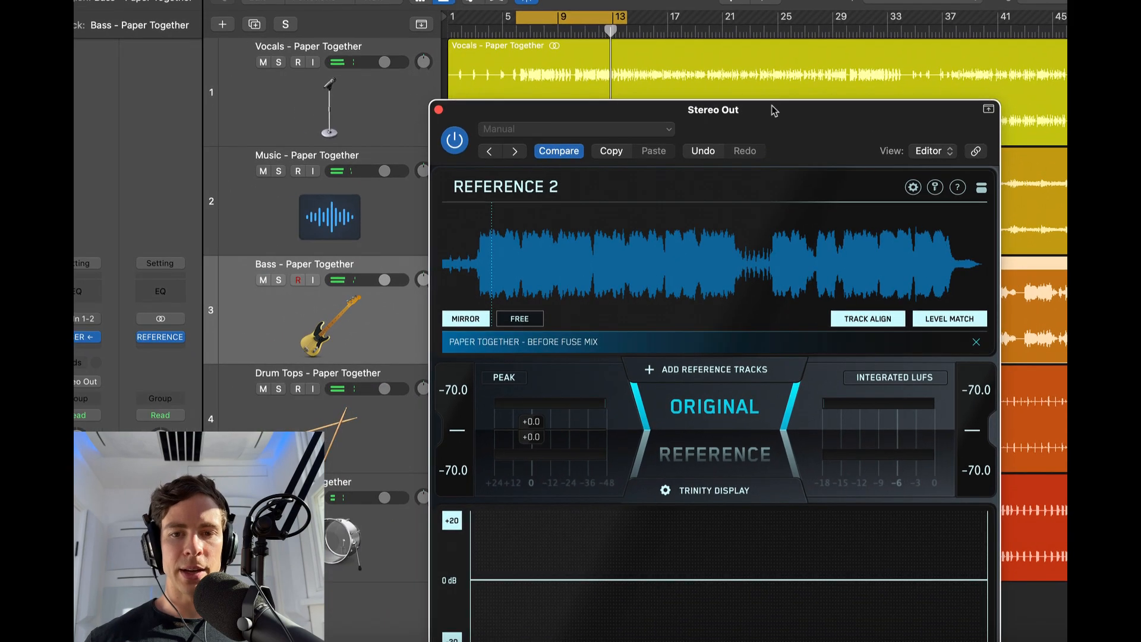
left_click_drag(772, 110, 782, 22)
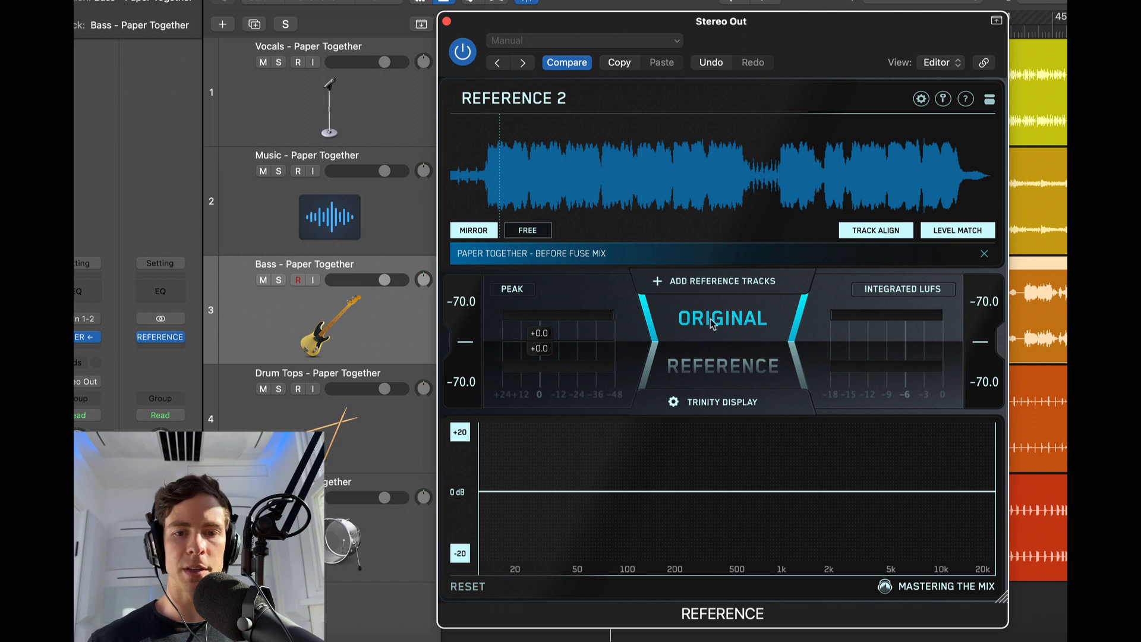
key("space")
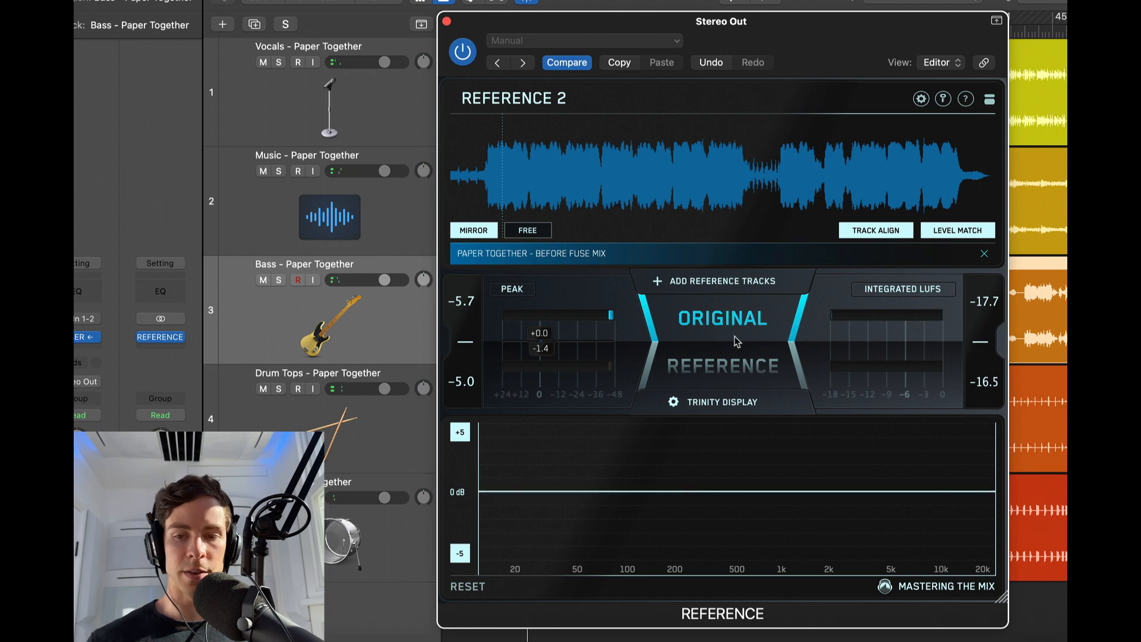
key("space")
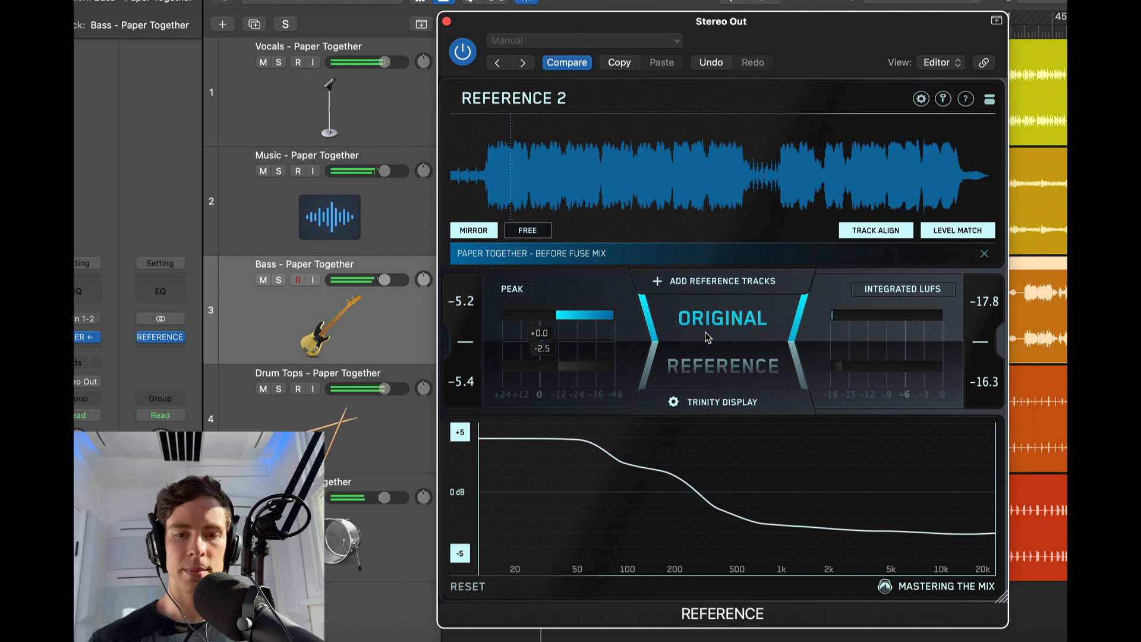
left_click(705, 331)
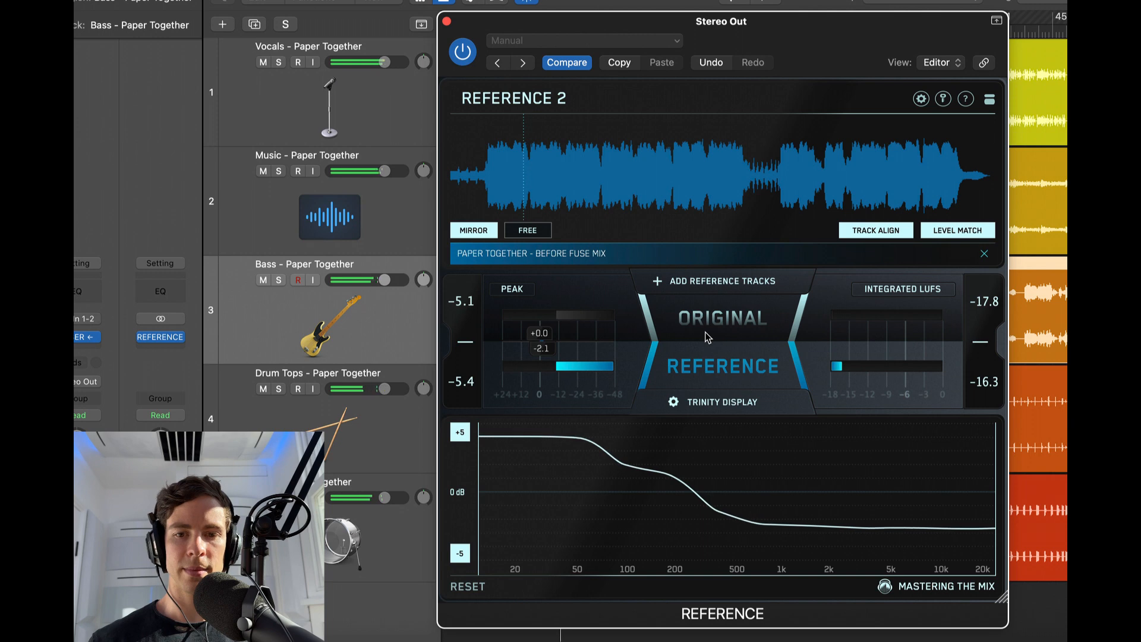
left_click(705, 333)
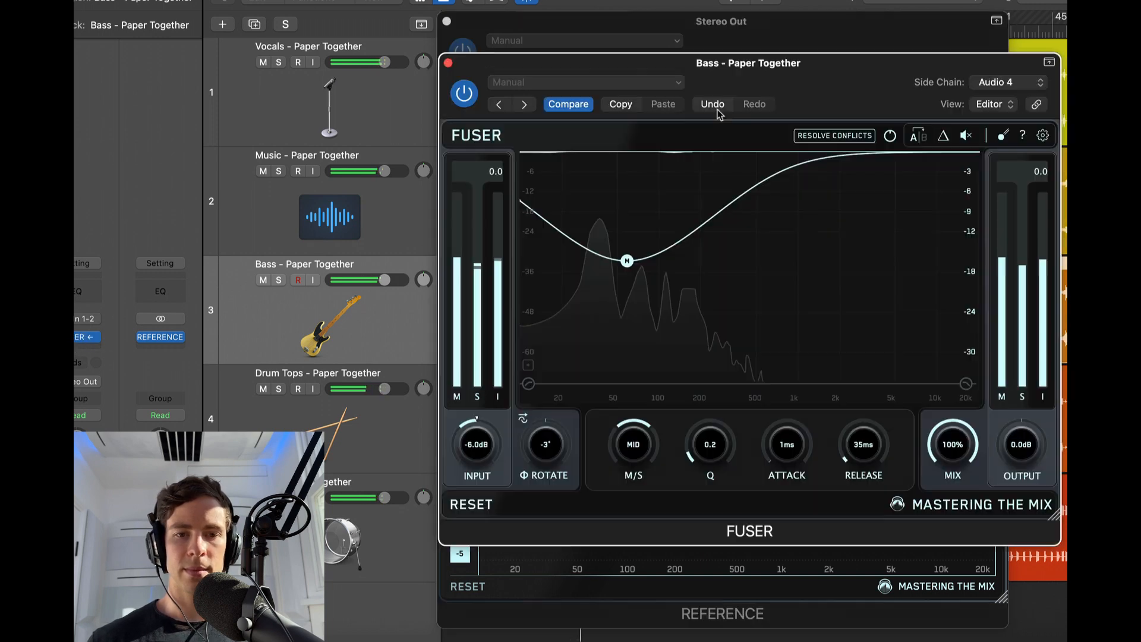
Arrange the Bass FUSER and REFERENCE 2 windows side by side while the loop plays.
left_click_drag(832, 58, 534, 50)
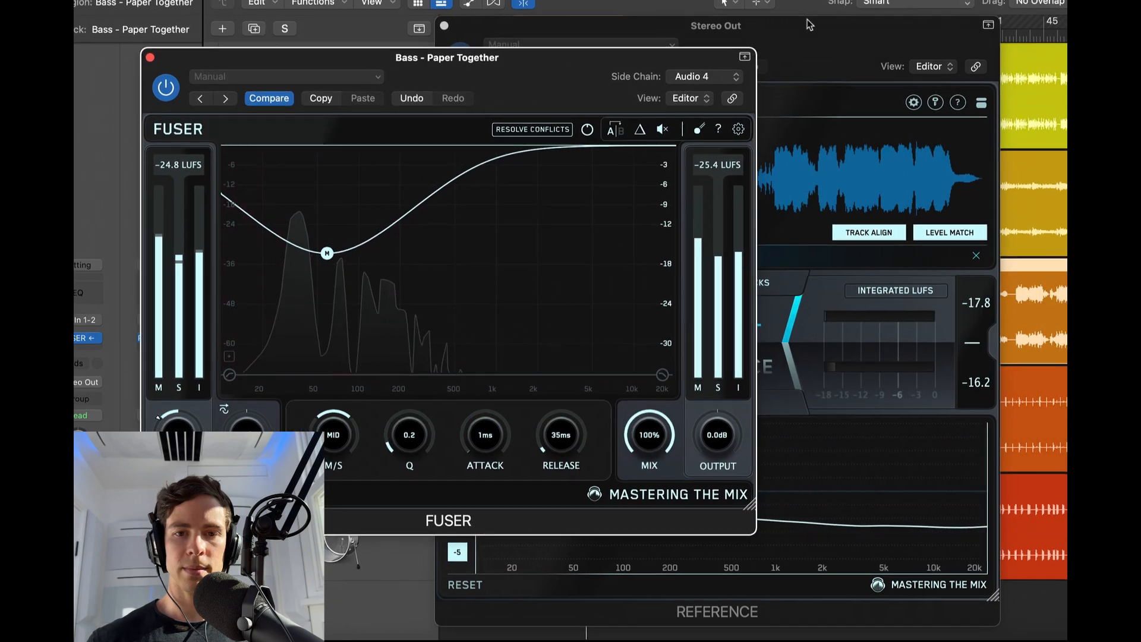
left_click_drag(824, 25, 962, 4)
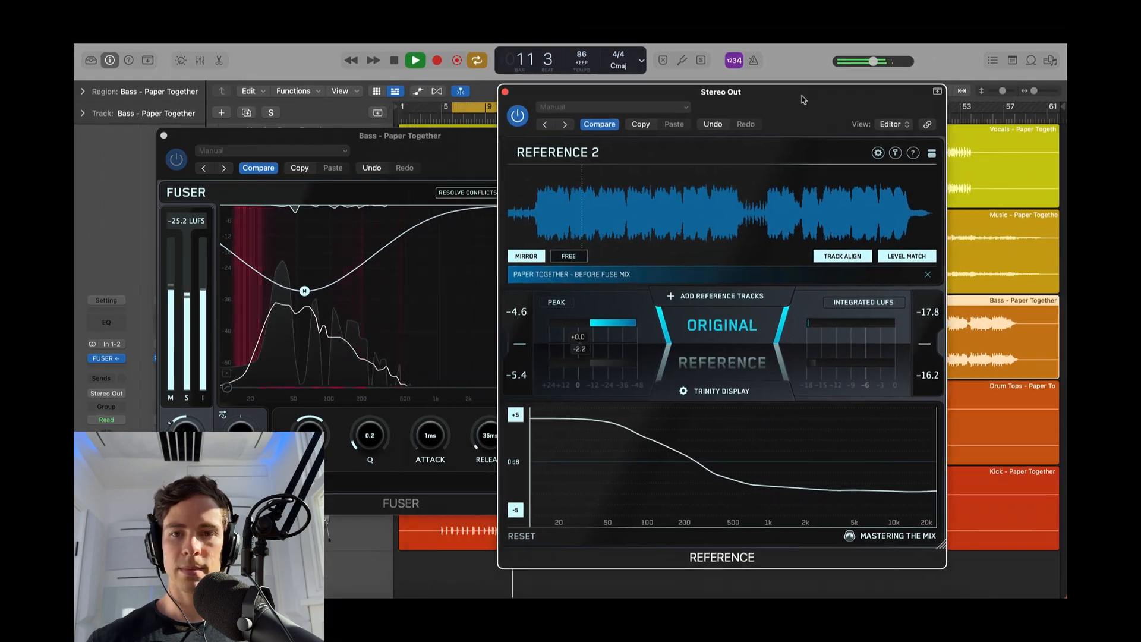
left_click_drag(803, 100, 921, 78)
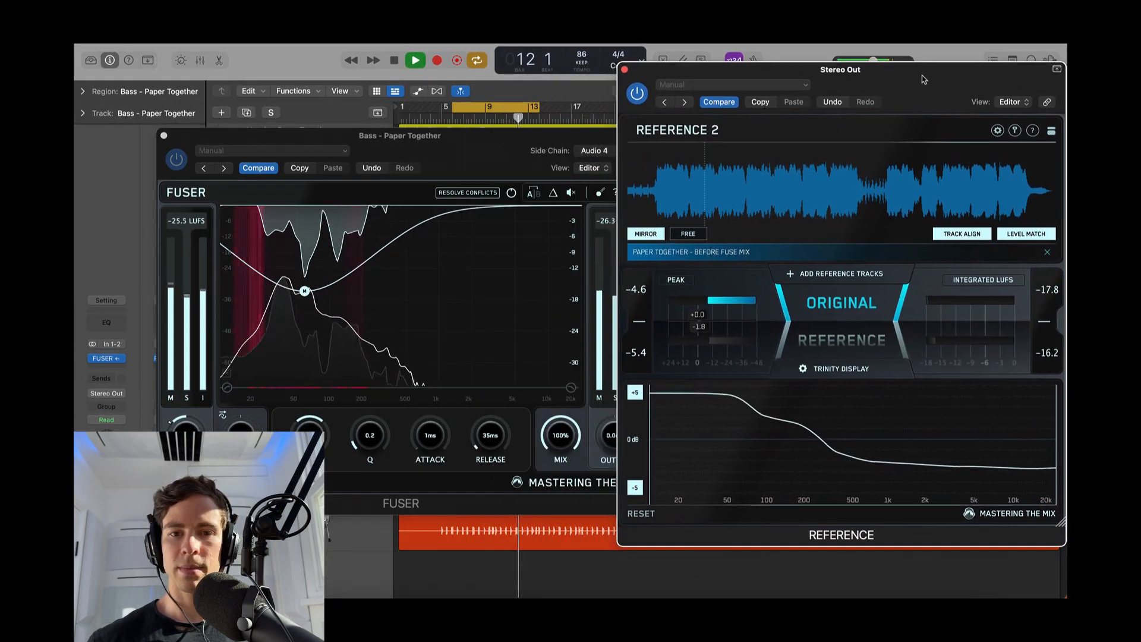
left_click_drag(529, 133, 473, 145)
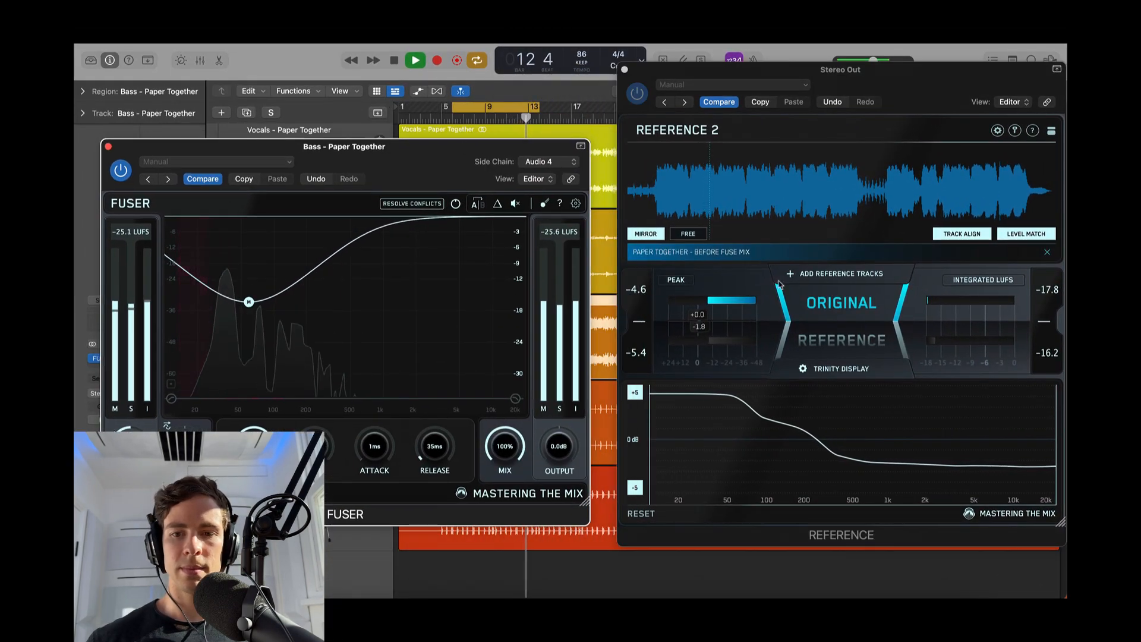
Alternate between the original mix and the pre-FUSER reference while watching both plug-ins, and stop playback on the original.
left_click(826, 327)
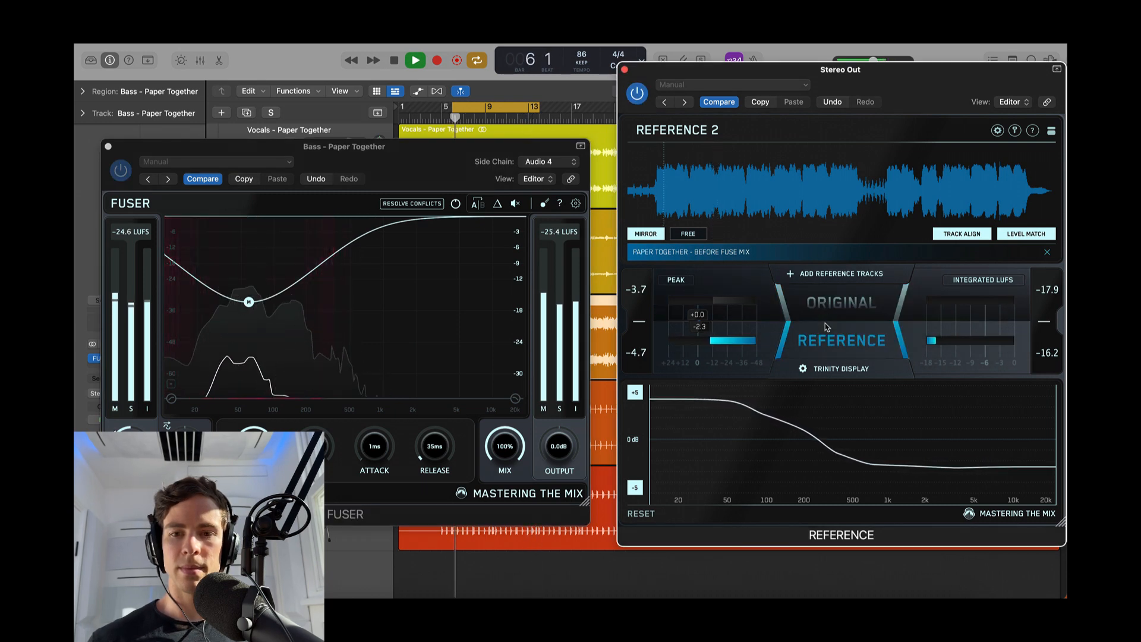
left_click(825, 326)
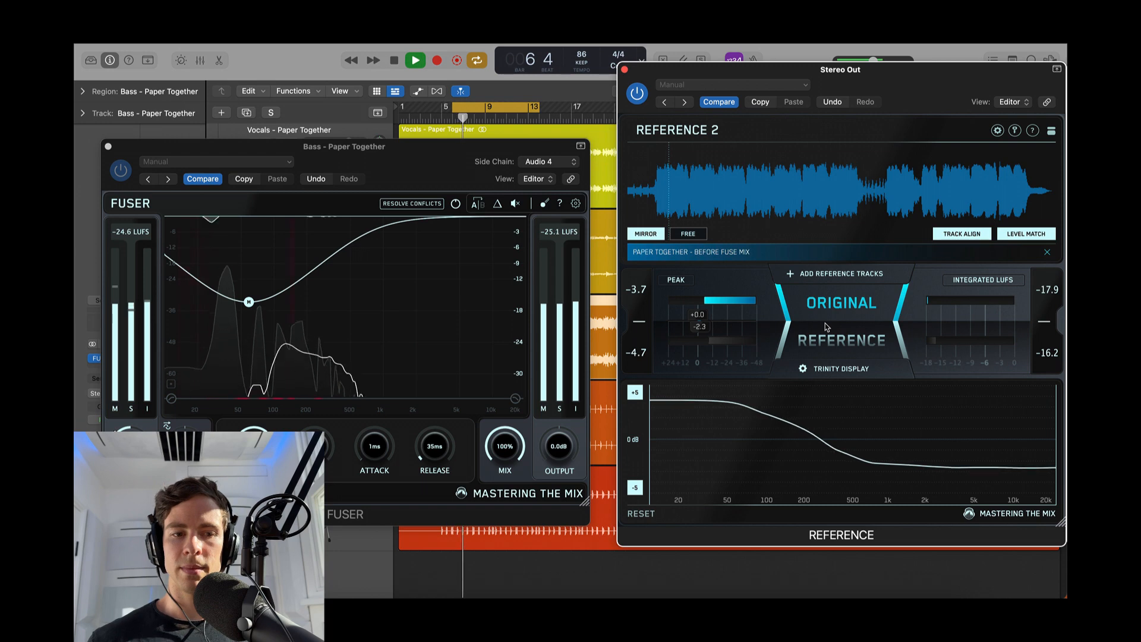
left_click(825, 326)
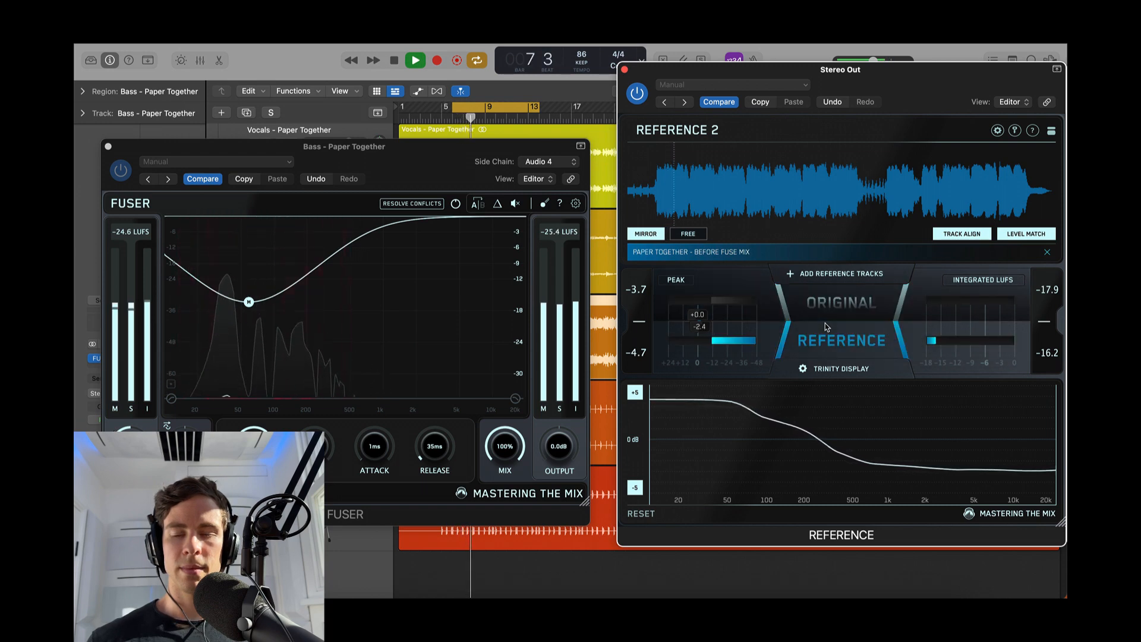
left_click(825, 326)
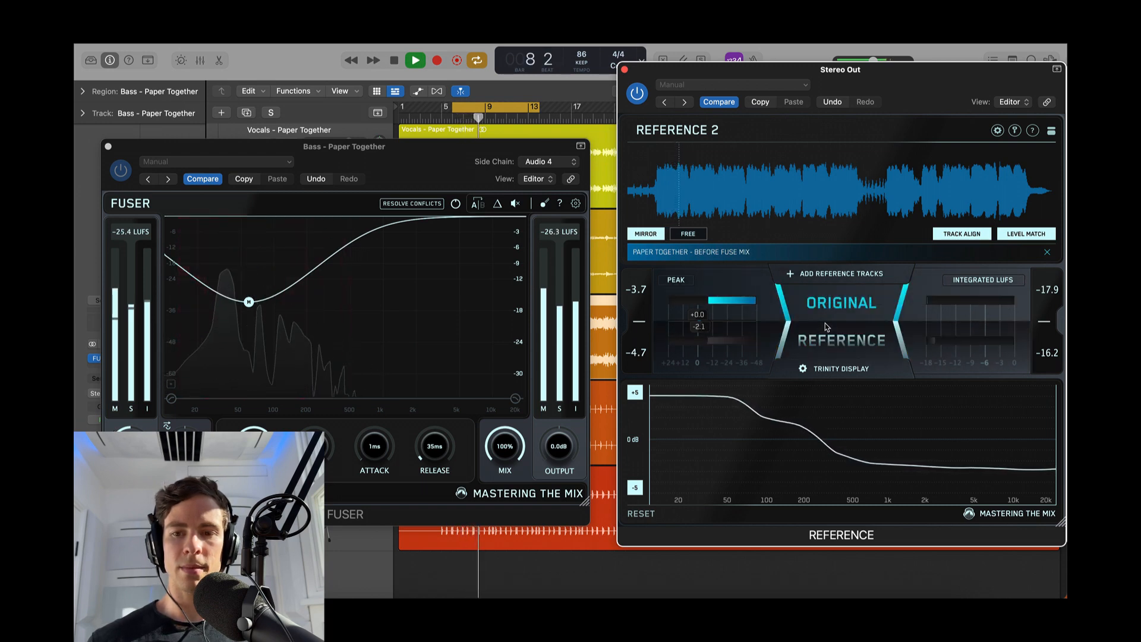
key("space")
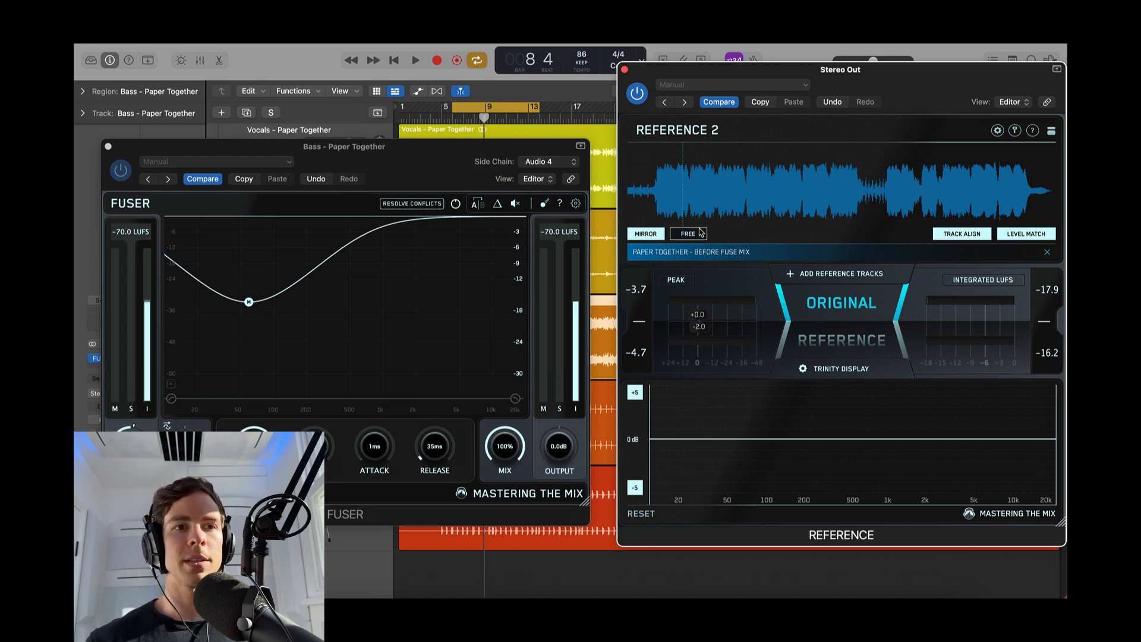
Close the Bass FUSER and insert a stereo FUSER on the Music track.
left_click(207, 314)
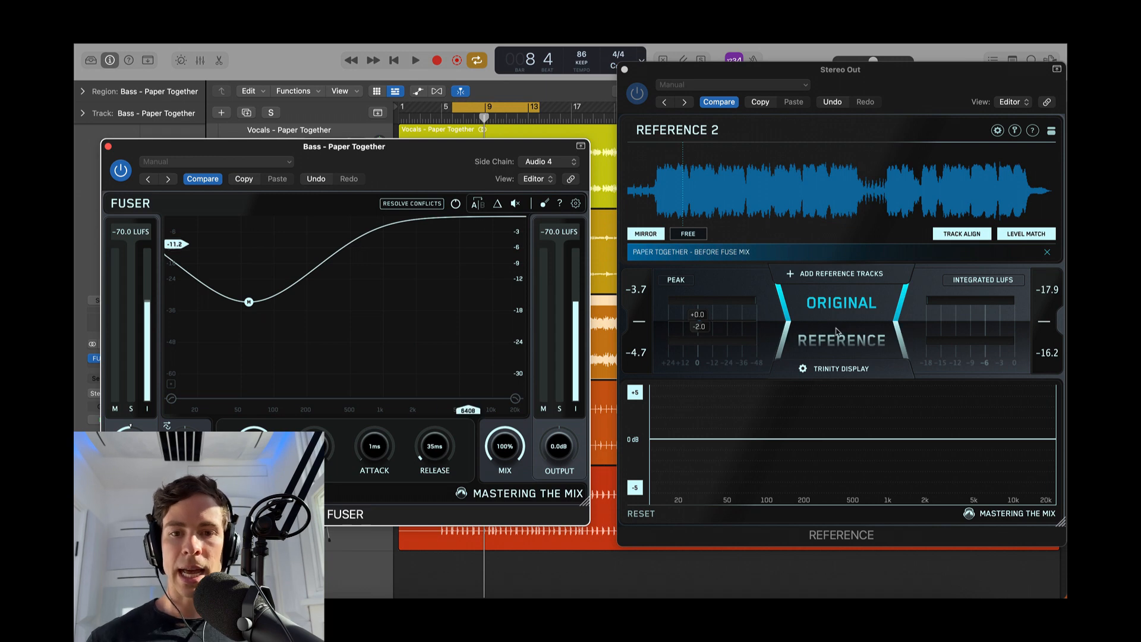
left_click(108, 147)
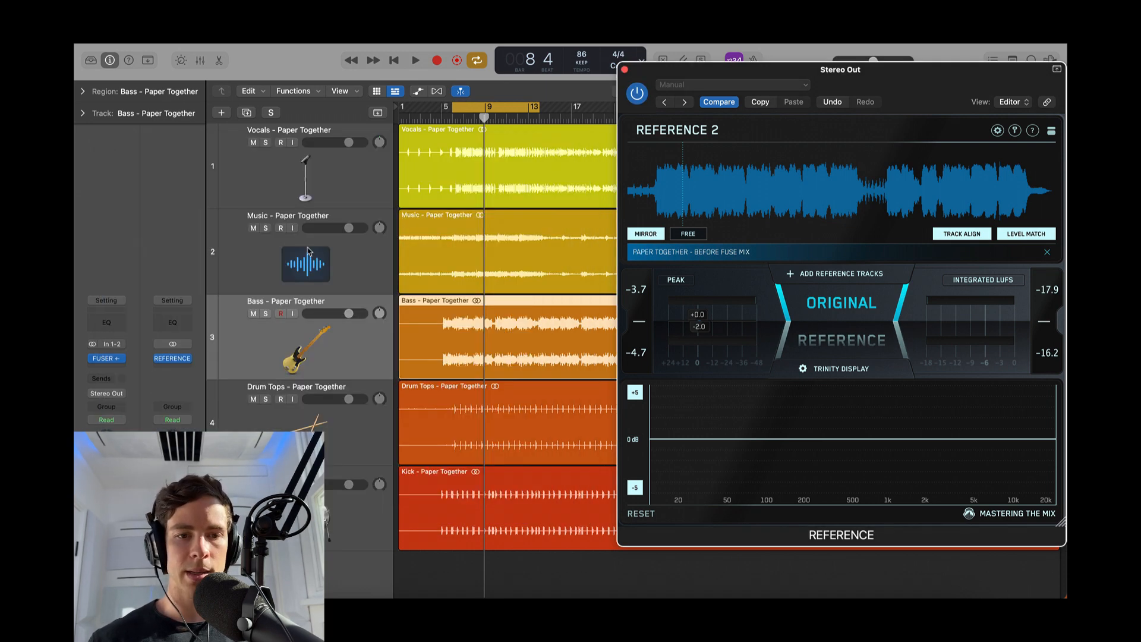
left_click(284, 259)
left_click(122, 355)
mouse_move(130, 394)
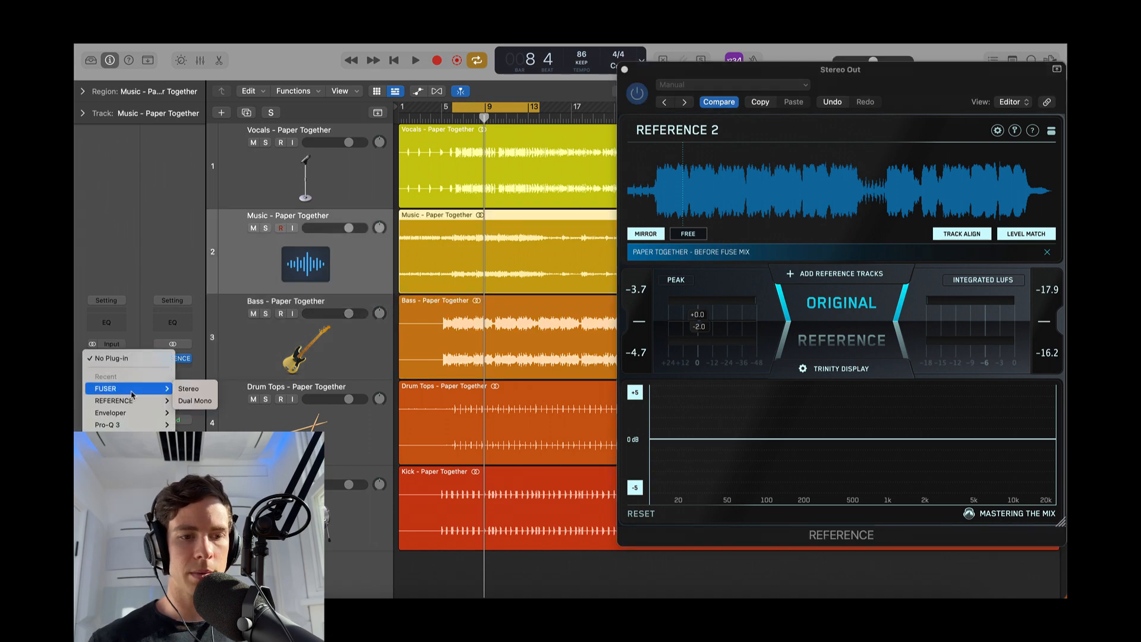
left_click(189, 391)
Start loop playback and set the Music FUSER's side chain to the Vocals track (Audio 6).
key("space")
left_click_drag(754, 177, 611, 152)
left_click(689, 171)
mouse_move(677, 191)
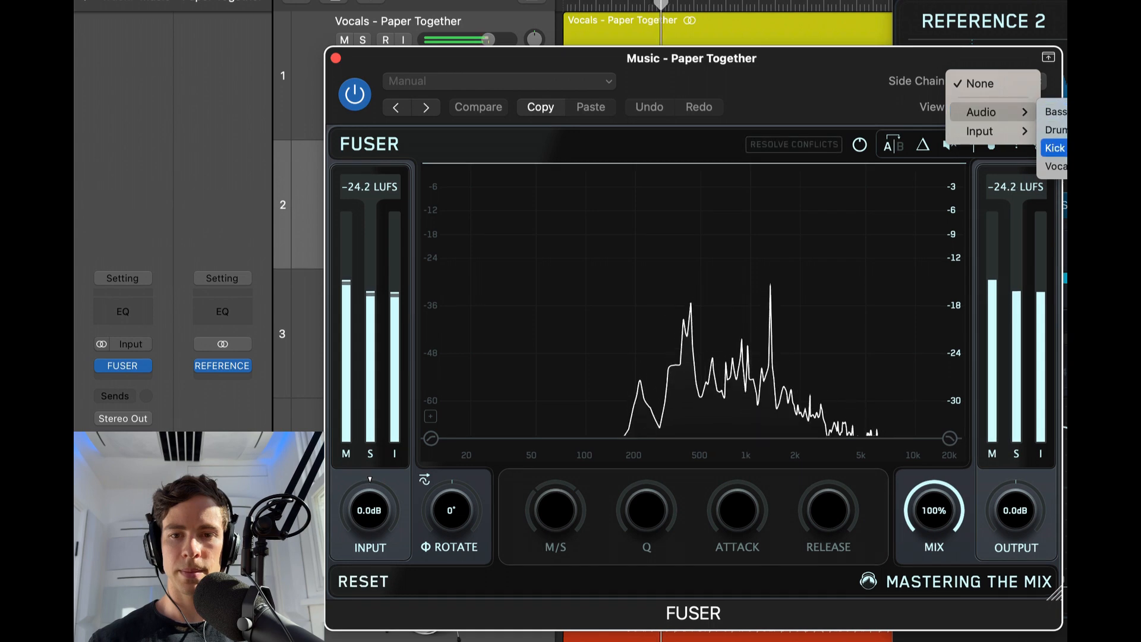
left_click(728, 224)
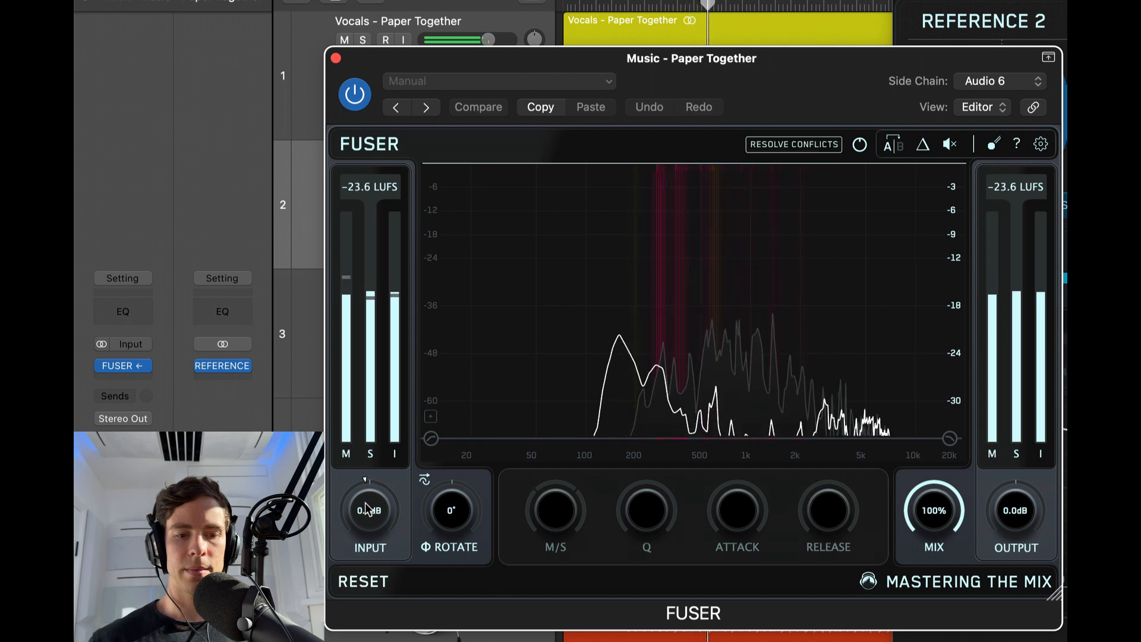
Set the Music FUSER's input to -2.0 dB, auto-rotate its phase to -156°, and apply Resolve Conflicts.
left_click_drag(368, 510, 370, 520)
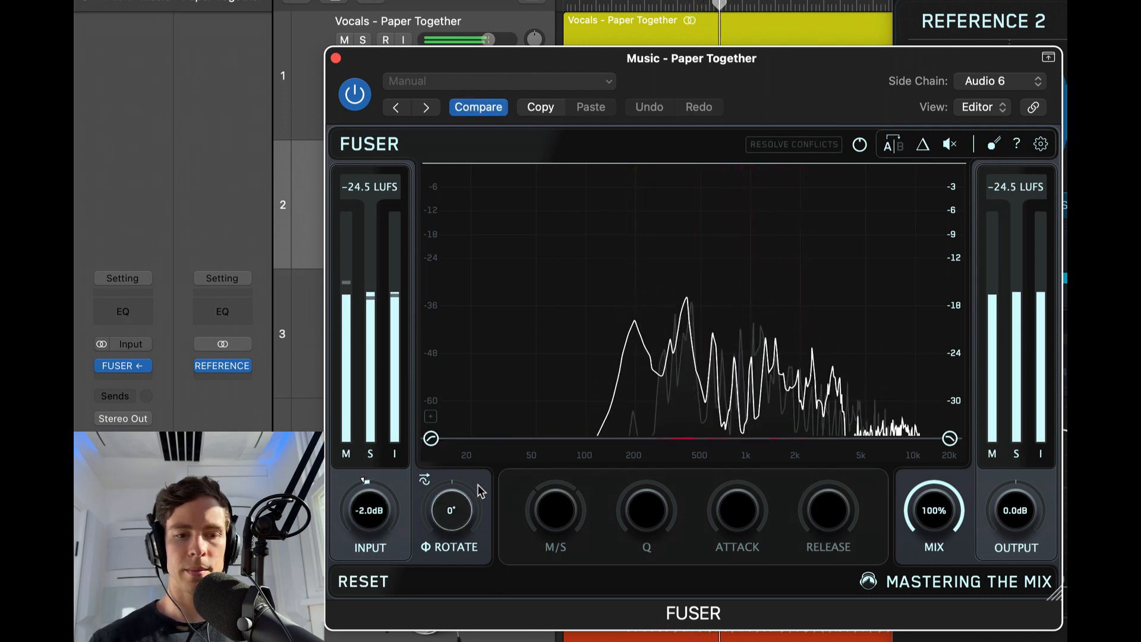
left_click(426, 481)
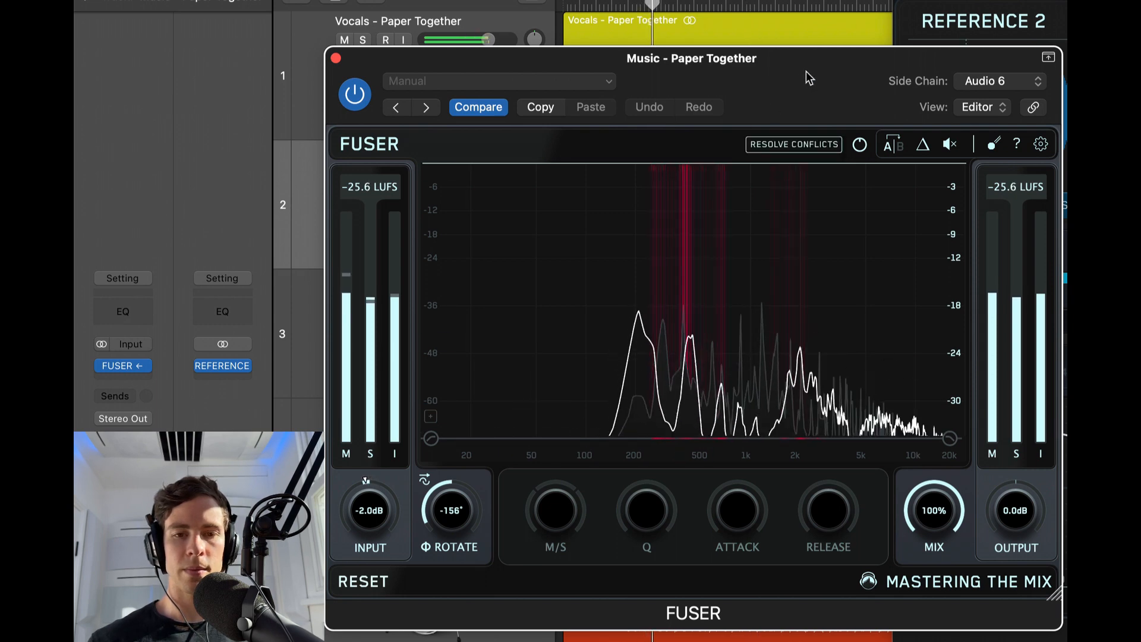
left_click(793, 144)
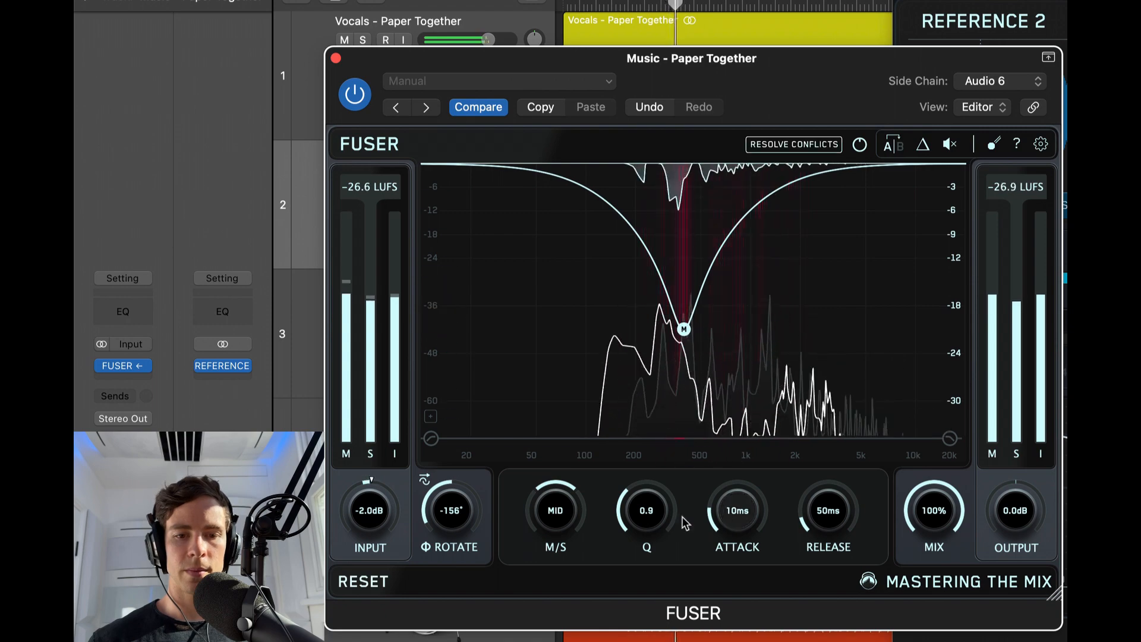
Set the mid node to Q 0.4 near 360 Hz and add a side-only node near 1.5 kHz with Q 0.4.
left_click_drag(646, 511, 646, 566)
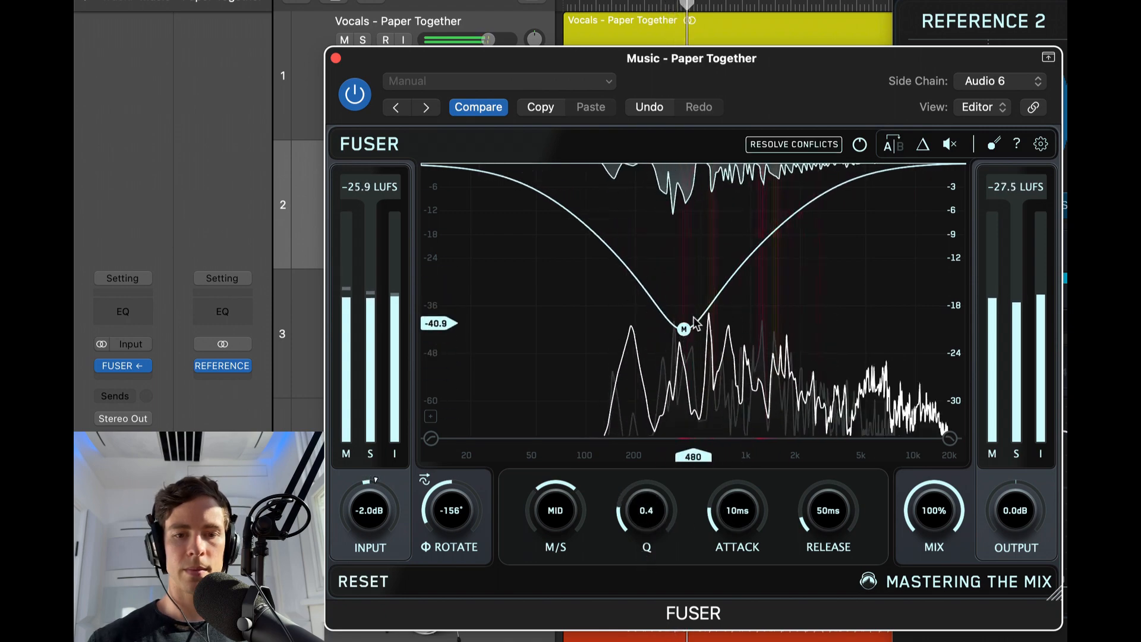
left_click_drag(683, 328, 678, 309)
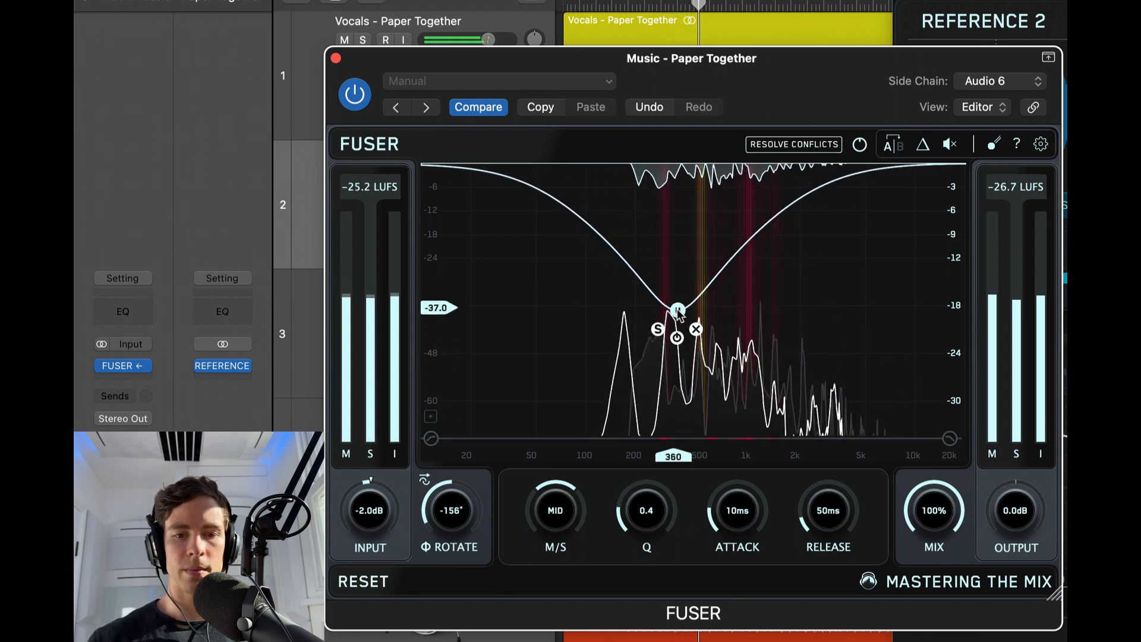
double_click(740, 316)
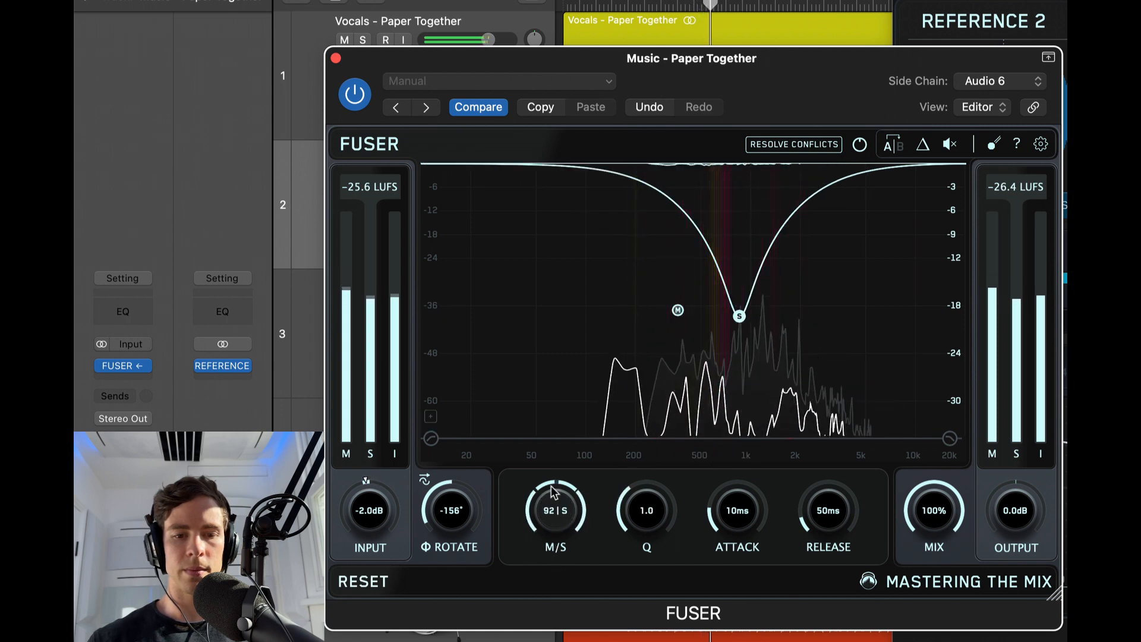
left_click(678, 309)
left_click_drag(740, 317, 779, 328)
scroll(767, 322, "down", 5)
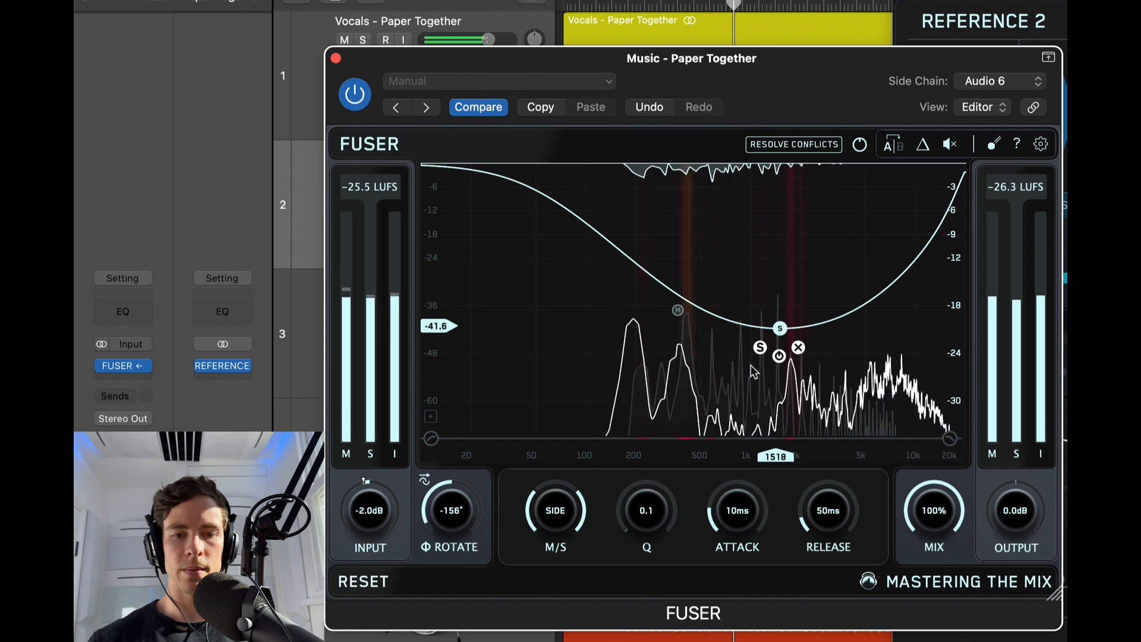
left_click_drag(641, 513, 640, 458)
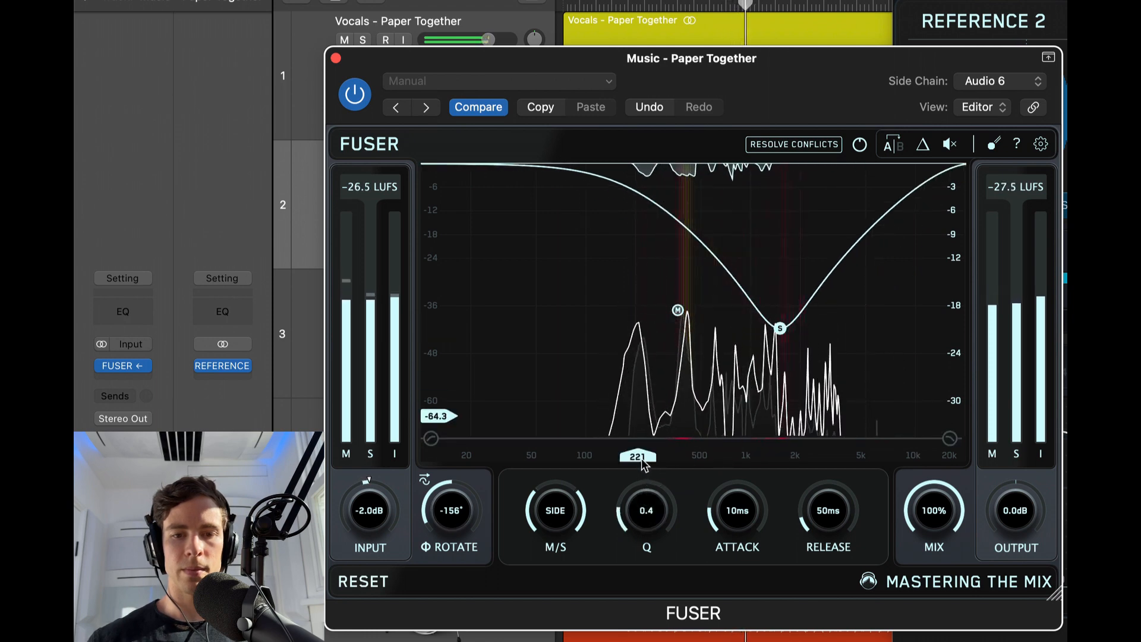
Toggle the Music FUSER's bypass on and off, and place its window beside REFERENCE 2.
left_click(950, 145)
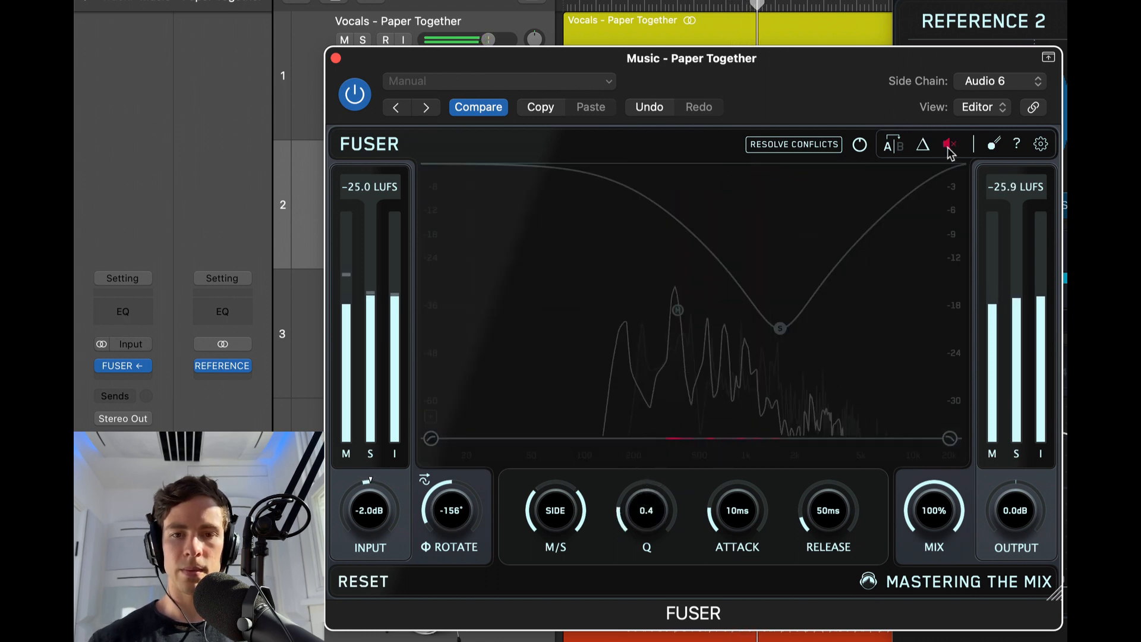
left_click(950, 145)
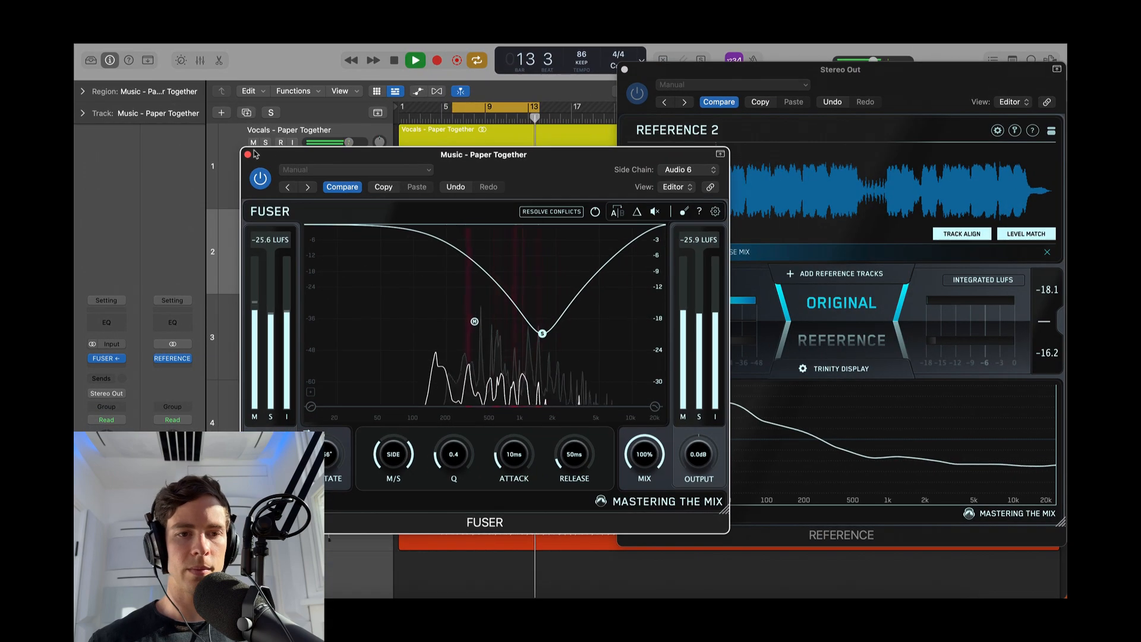
left_click(336, 58)
left_click(106, 359)
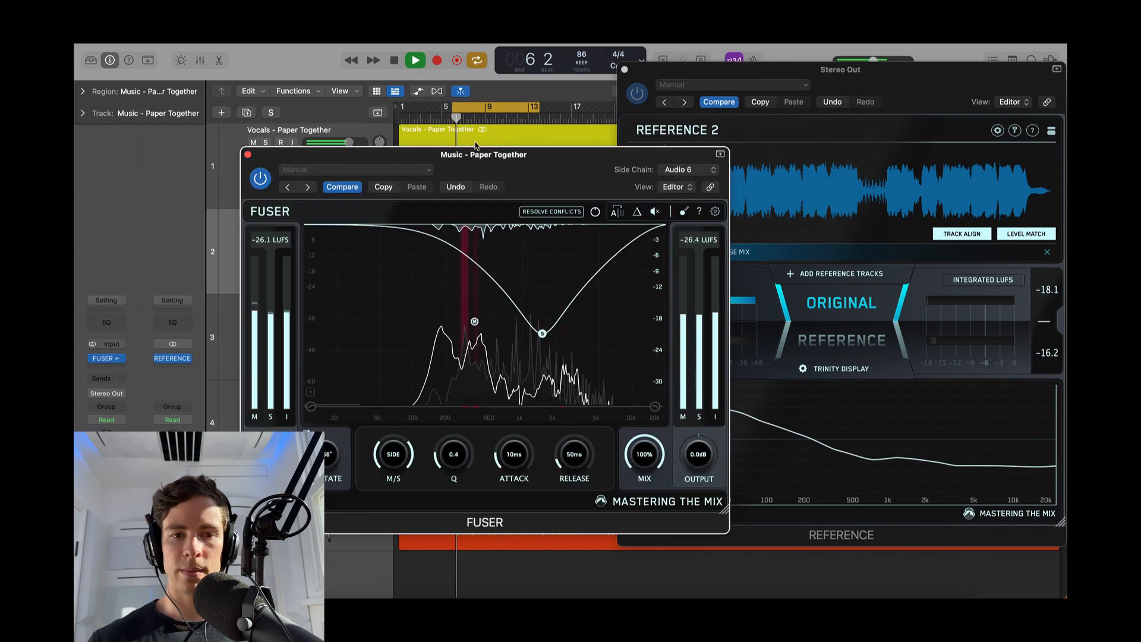
left_click_drag(344, 142, 353, 138)
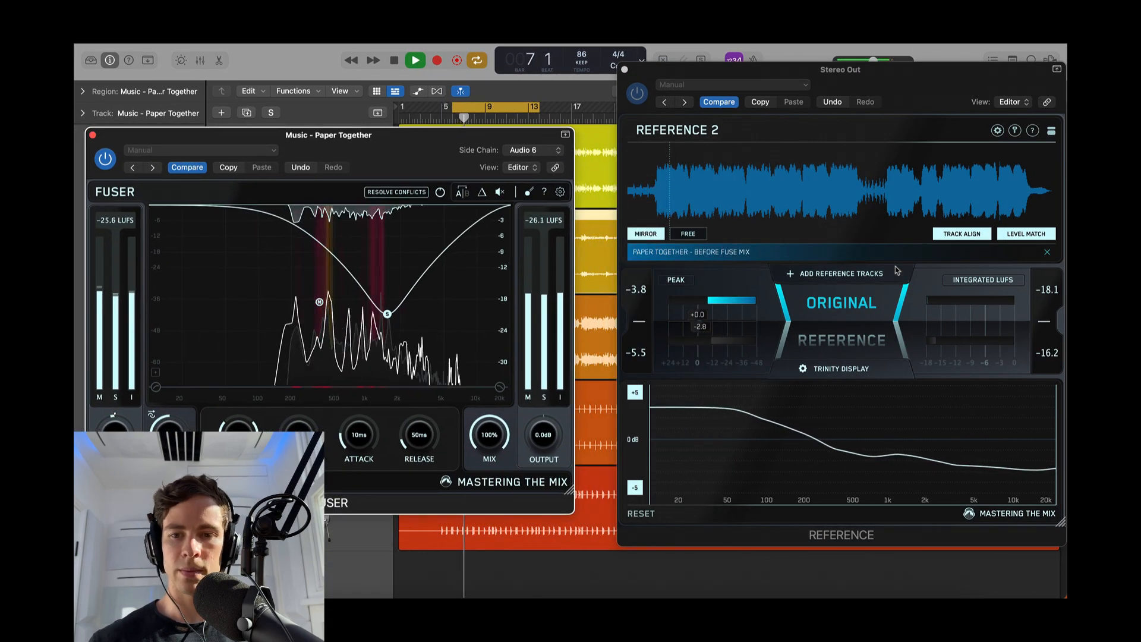
Alternate between the original mix and the PAPER TOGETHER - BEFORE FUSE MIX reference, stopping playback on the original.
left_click(832, 323)
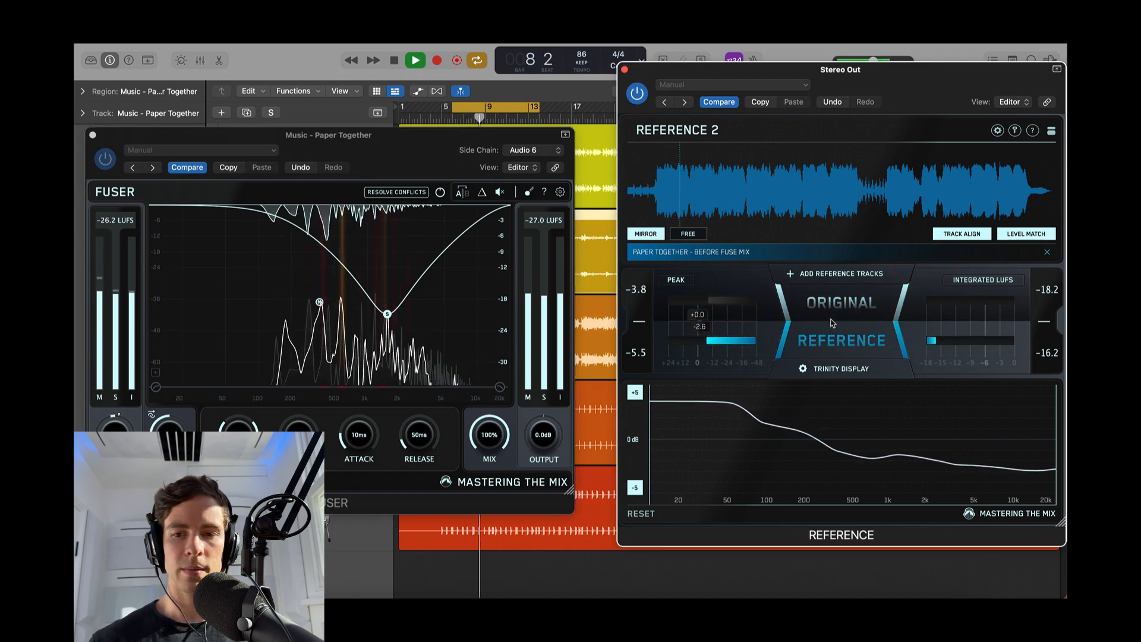
left_click(833, 322)
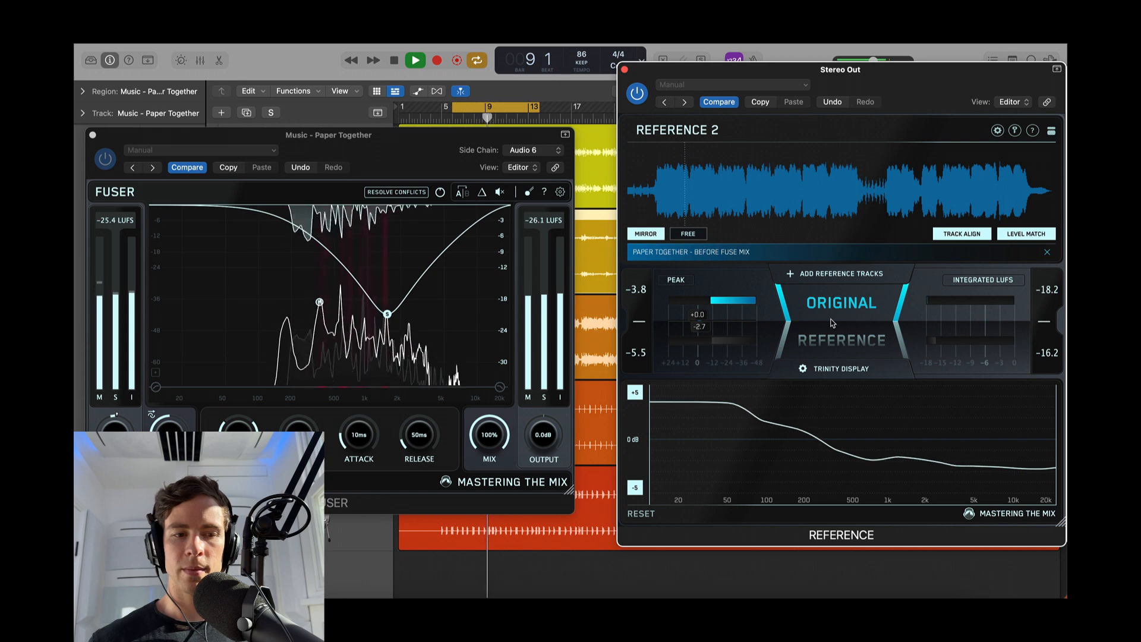
left_click(833, 322)
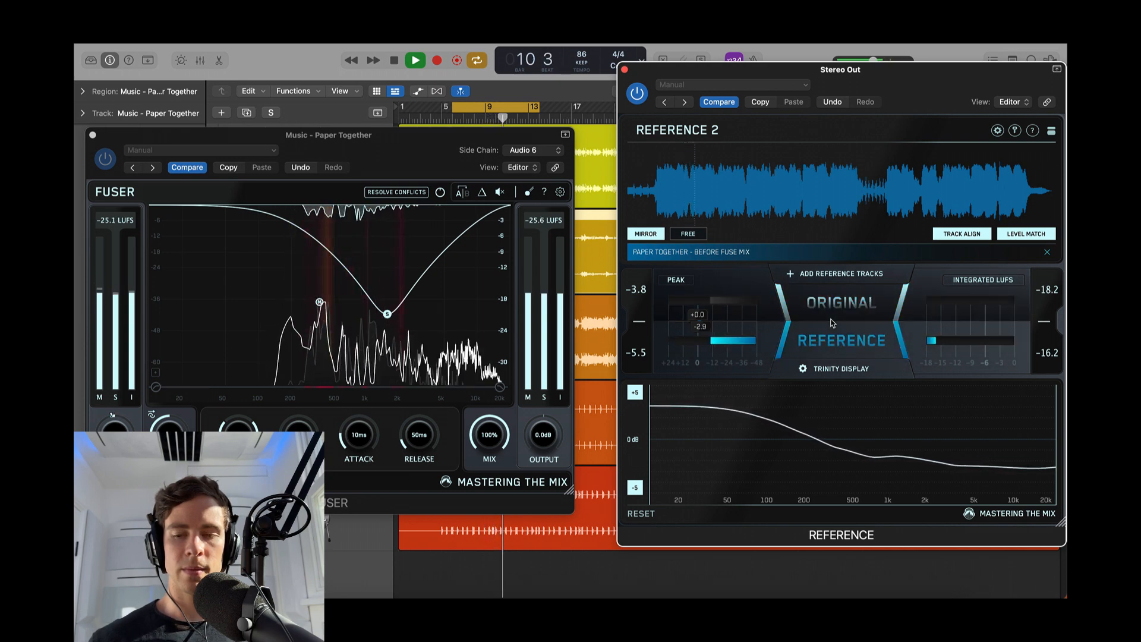
left_click(832, 323)
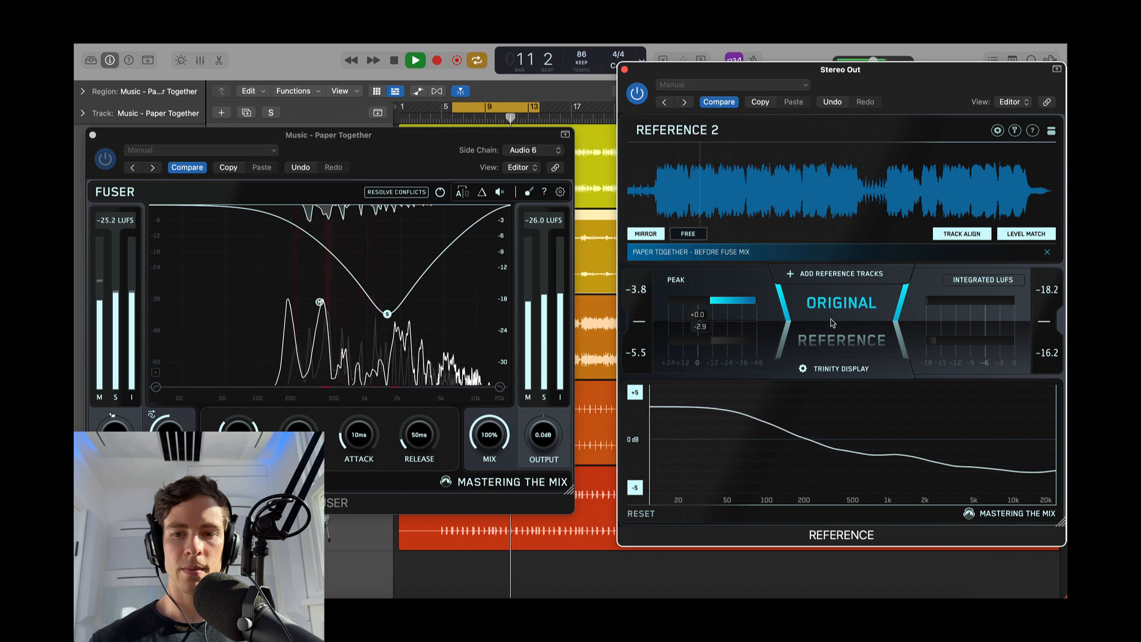
left_click(832, 323)
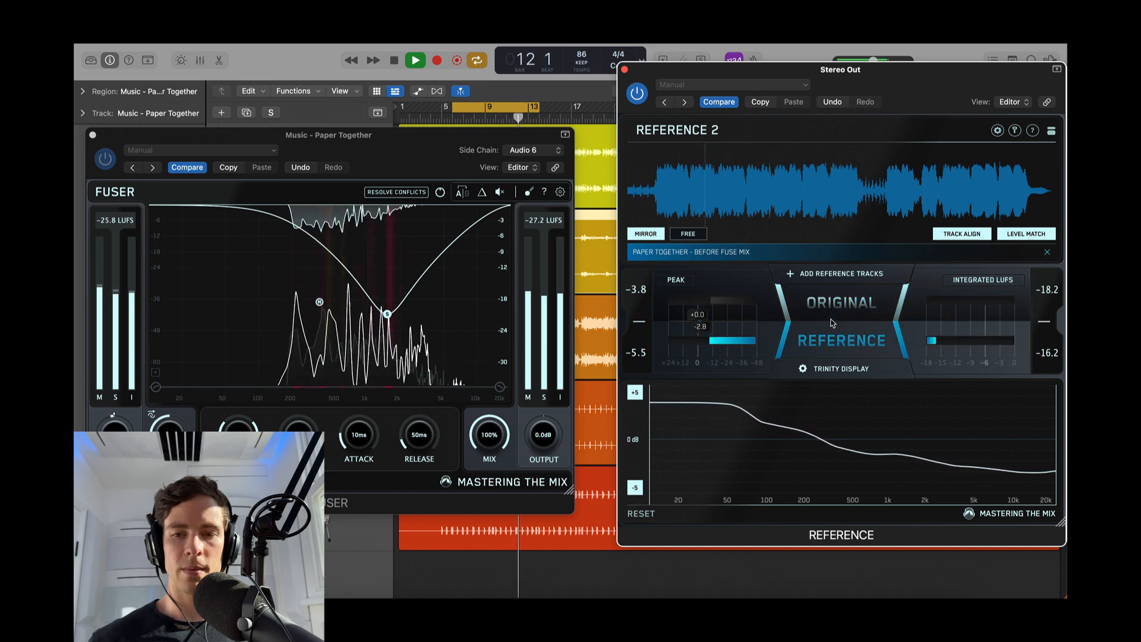
left_click(832, 323)
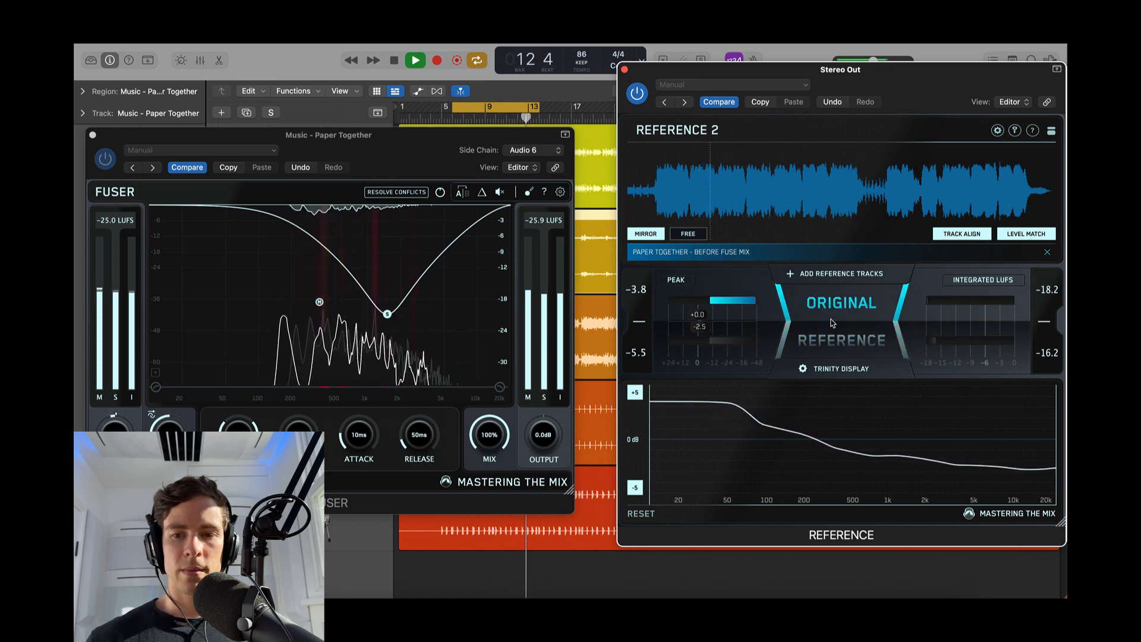
key("space")
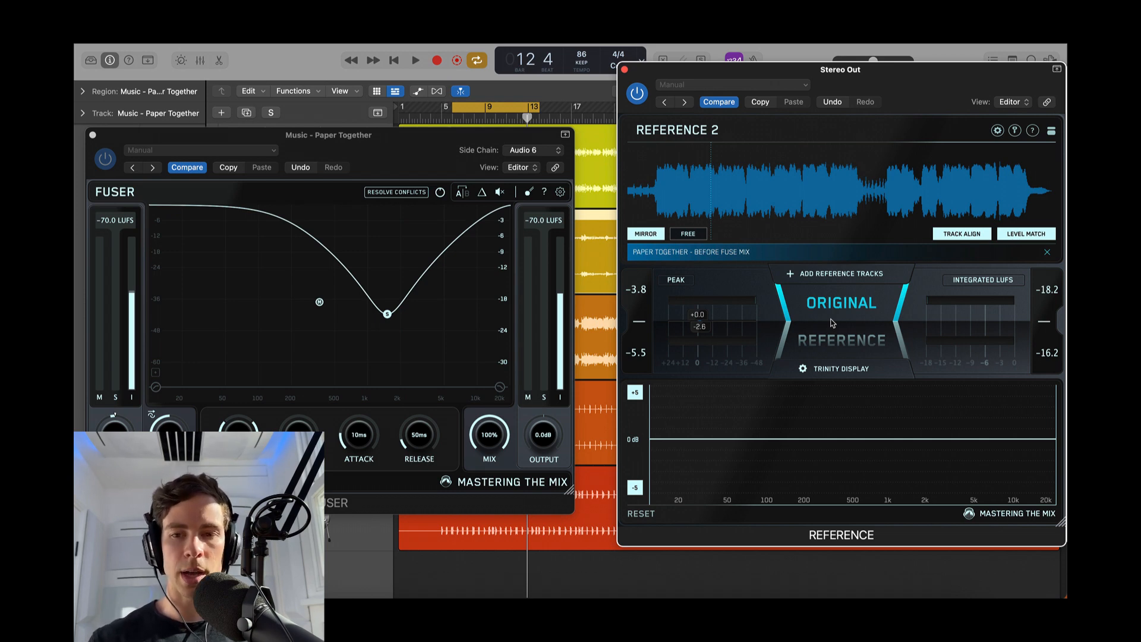
Restart loop playback and compare the reference once more before returning to the original mix.
key("space")
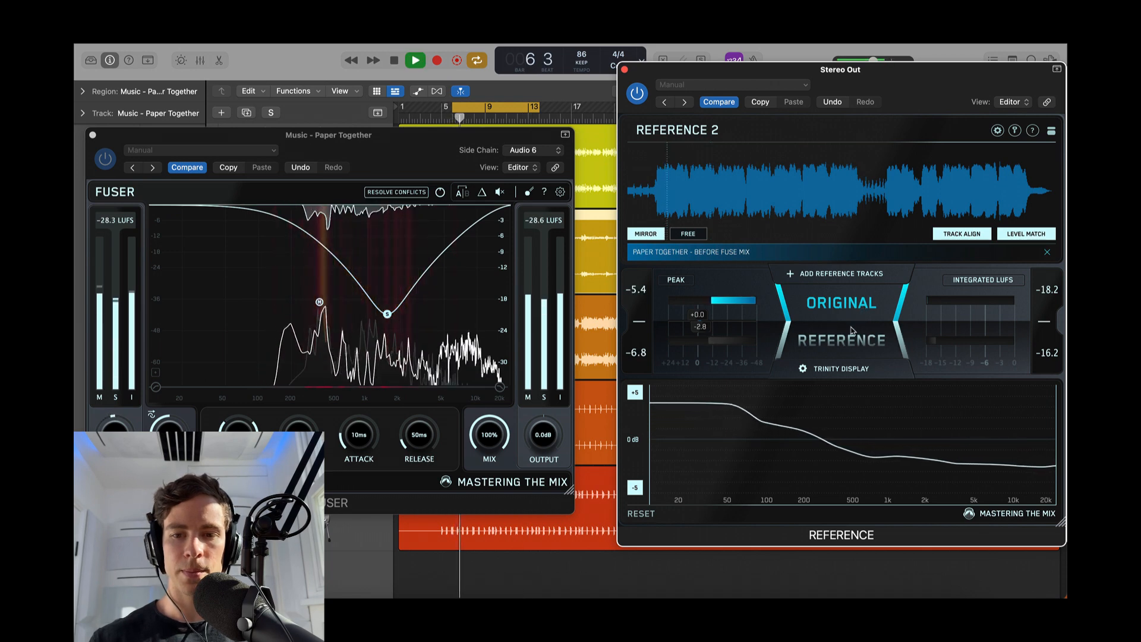
left_click(852, 331)
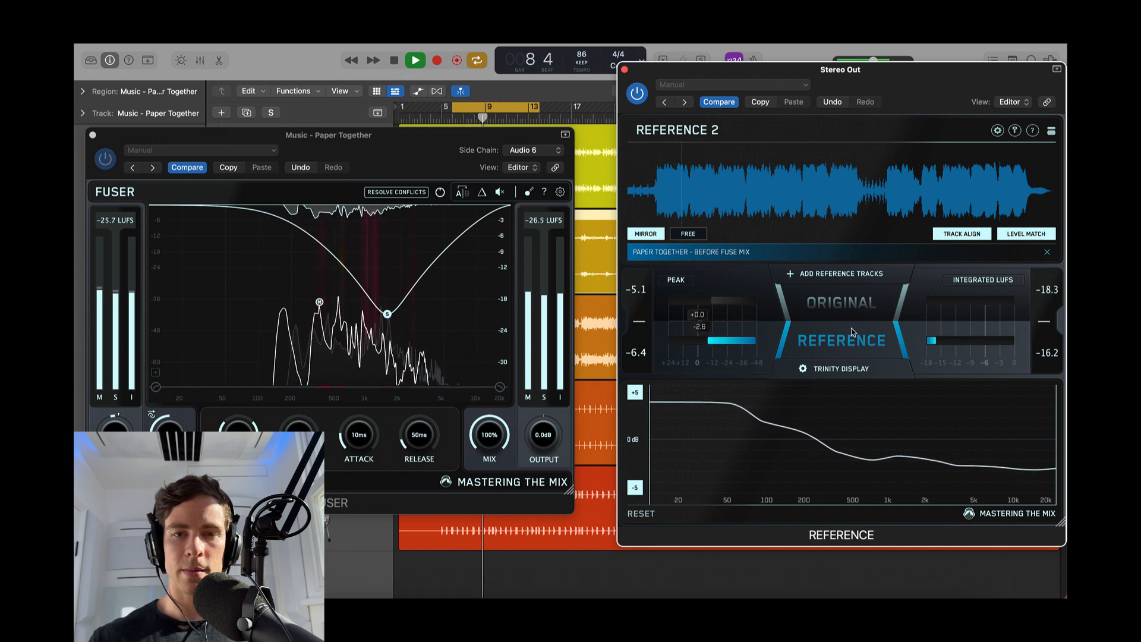
left_click(851, 331)
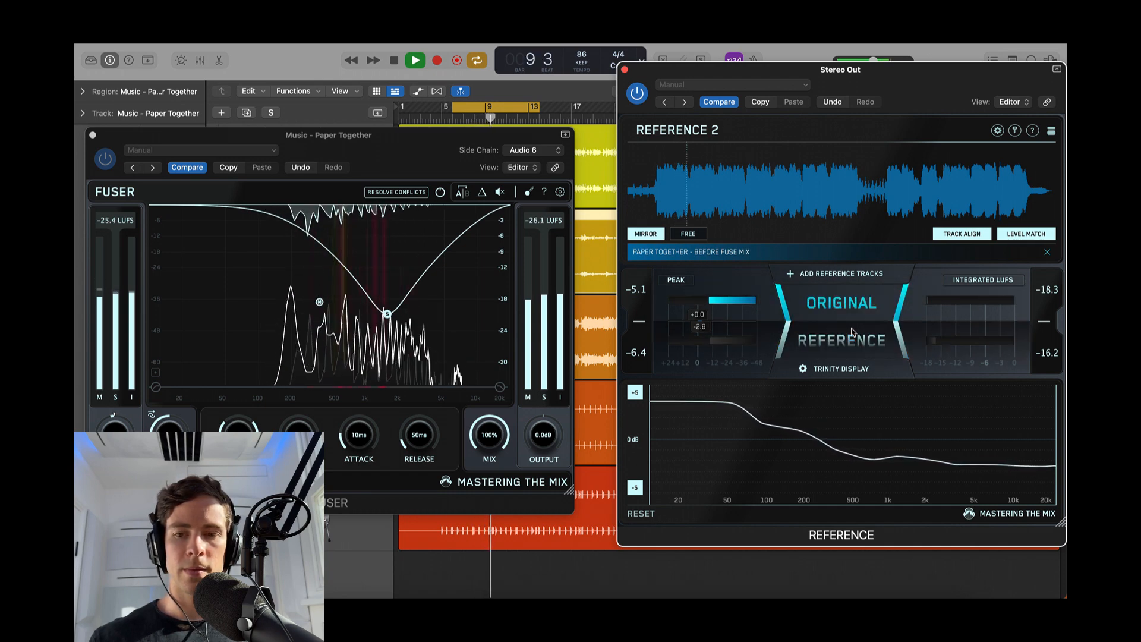
Stop playback, close both plug-ins, and open the project alternative FUSE Audio Examples #House - Kick Layer.
left_click(93, 136)
key("space")
left_click(624, 69)
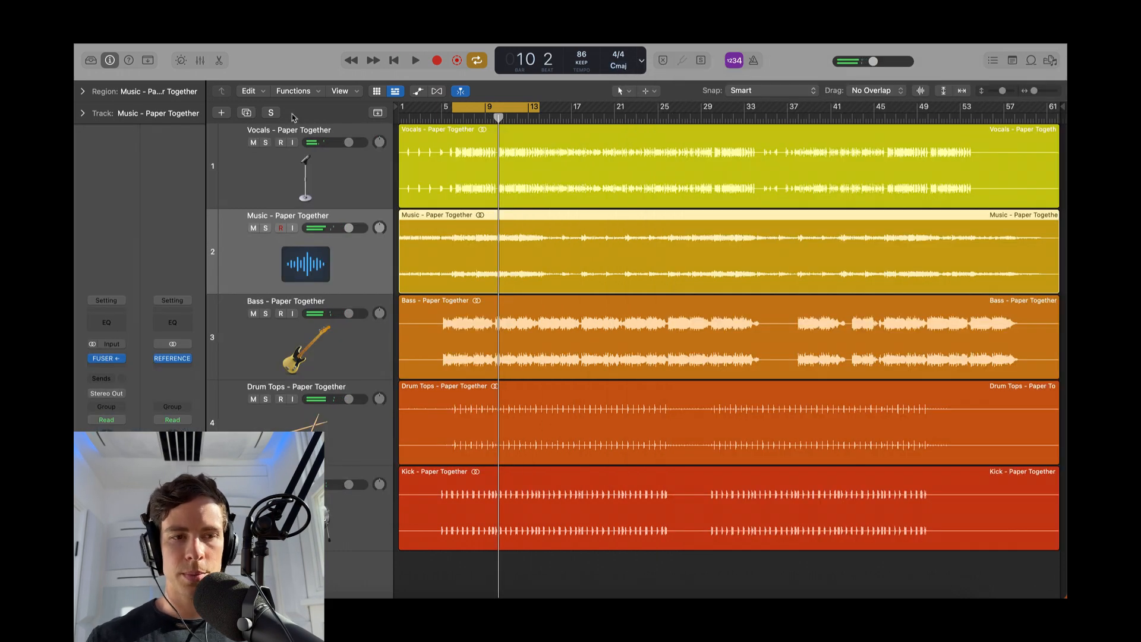
left_click(155, 36)
mouse_move(196, 191)
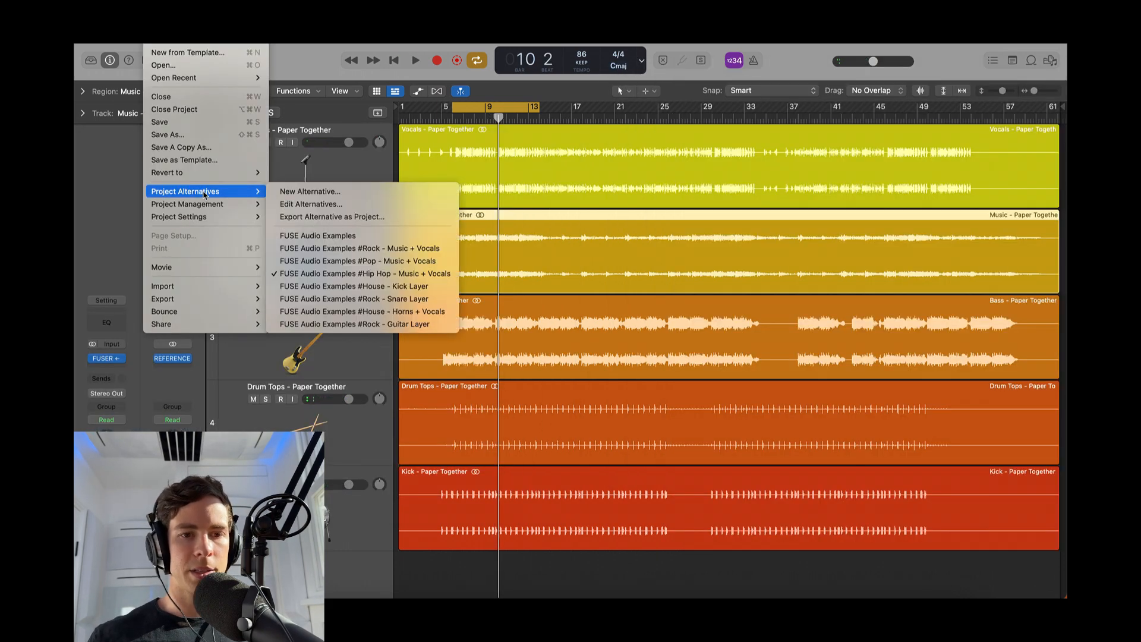
left_click(422, 299)
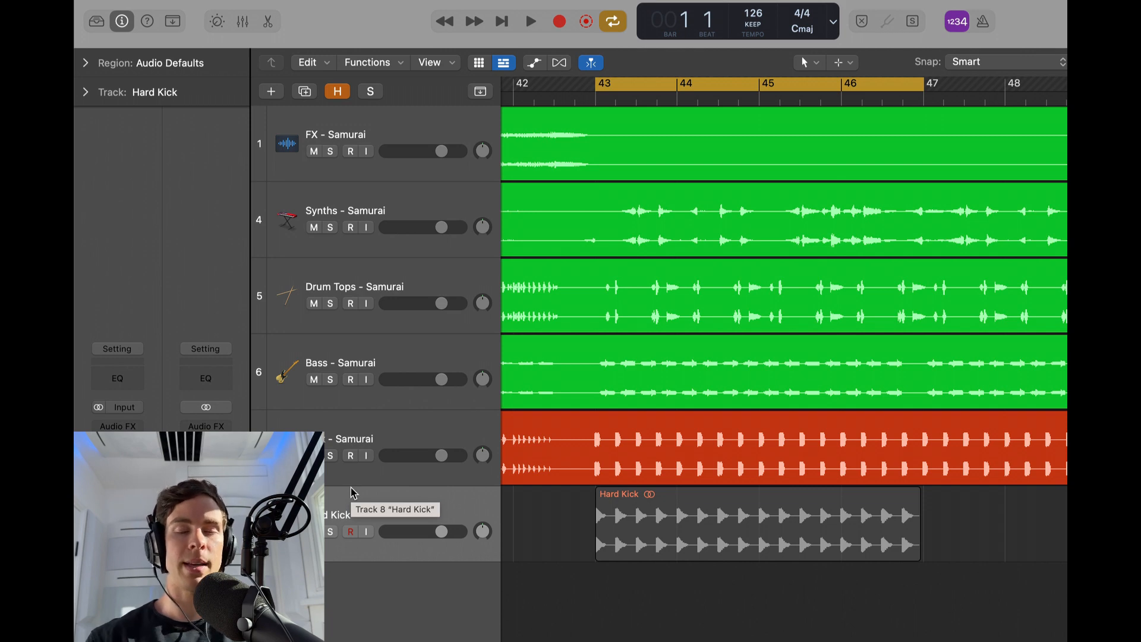
Unmute the Hard Kick track and audition it layered with the Kick track in the loop.
left_click(327, 533)
key("space")
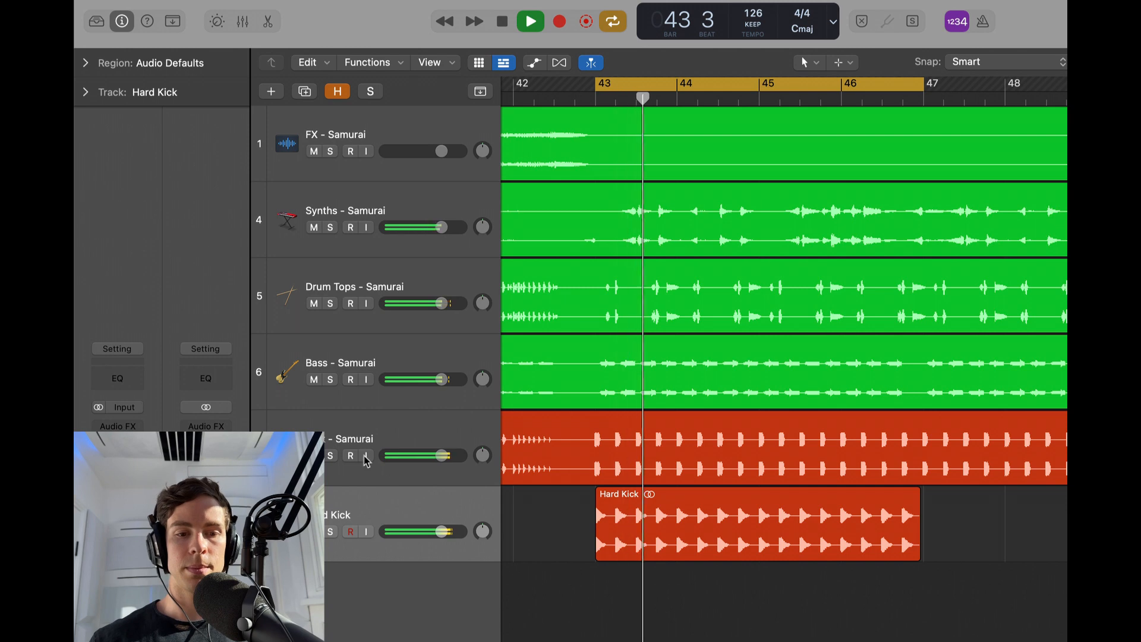
left_click(330, 473)
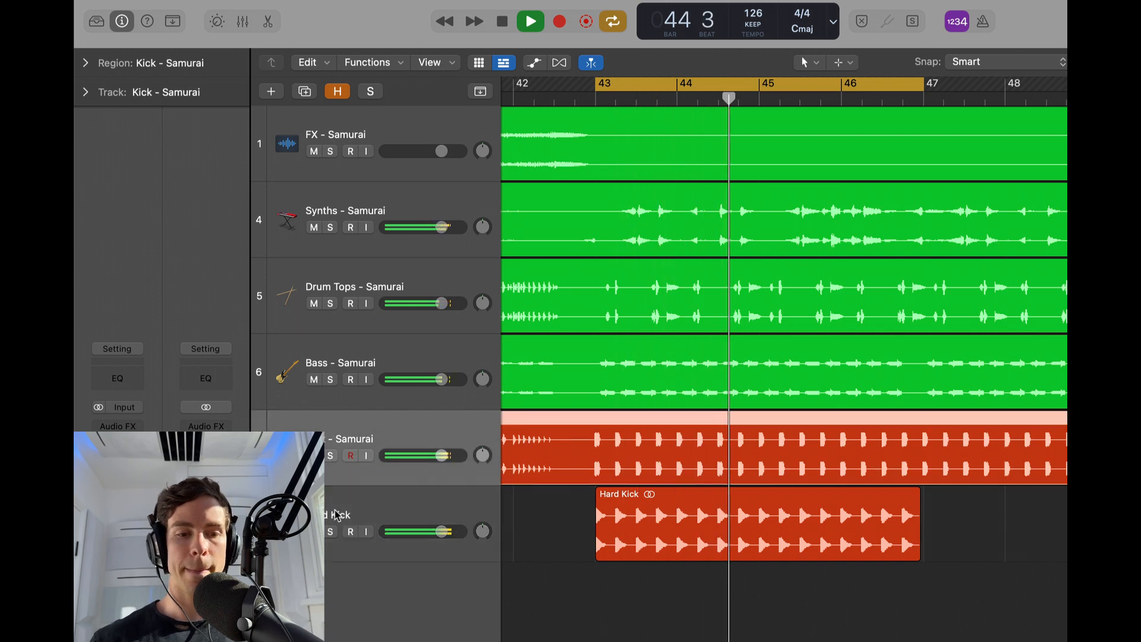
left_click(337, 514)
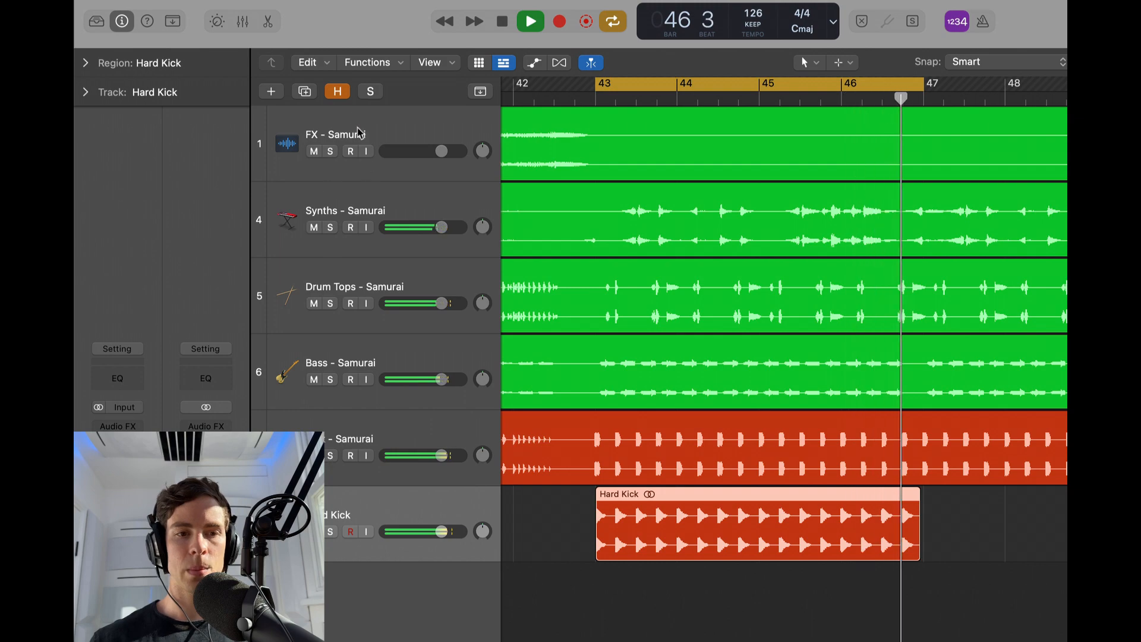
key("space")
Reveal the hidden tracks and hide them again, keeping the Without FUSER track in view.
left_click(337, 91)
scroll(385, 551, "down", 5)
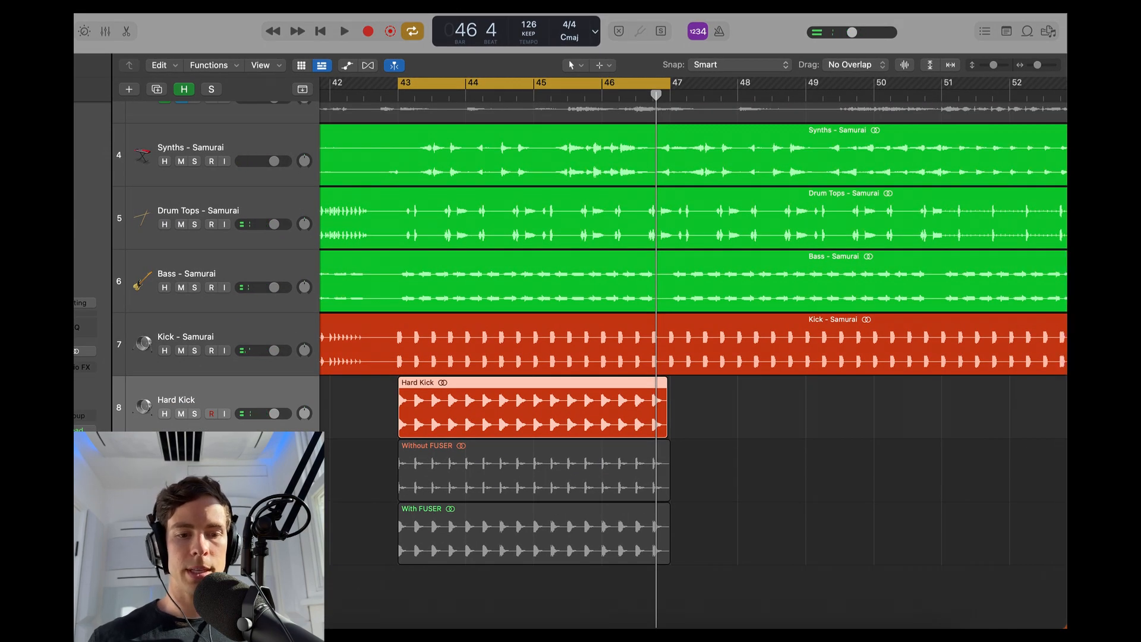
key("h")
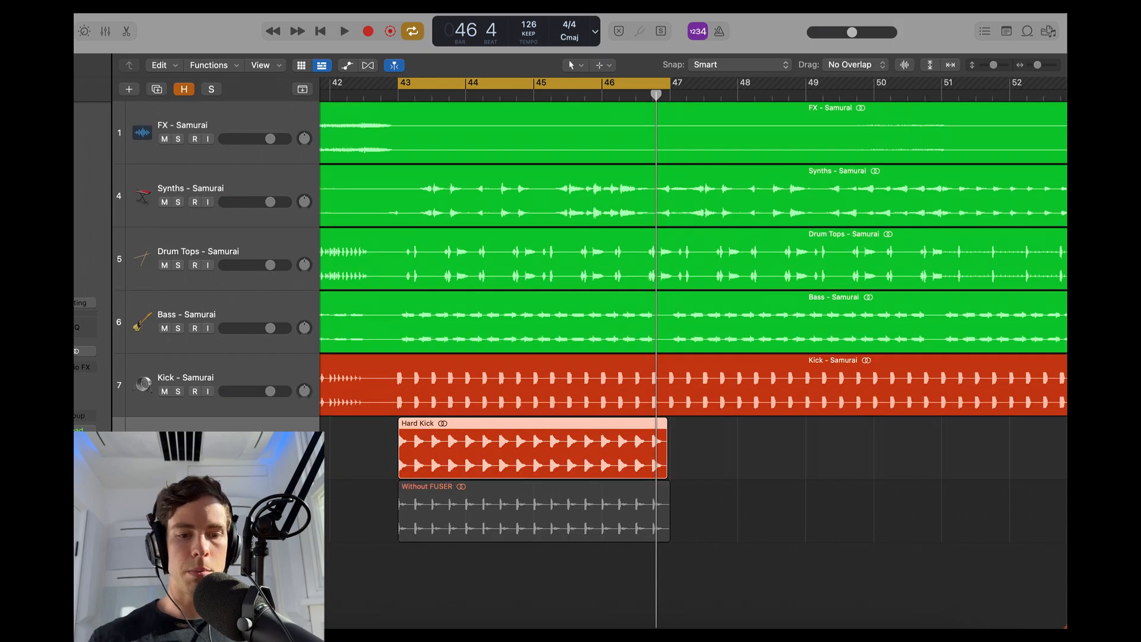
Solo the Without FUSER track and compare its enlarged waveform with the Kick and Hard Kick waveforms.
left_click(178, 517)
left_click(434, 510)
key("z")
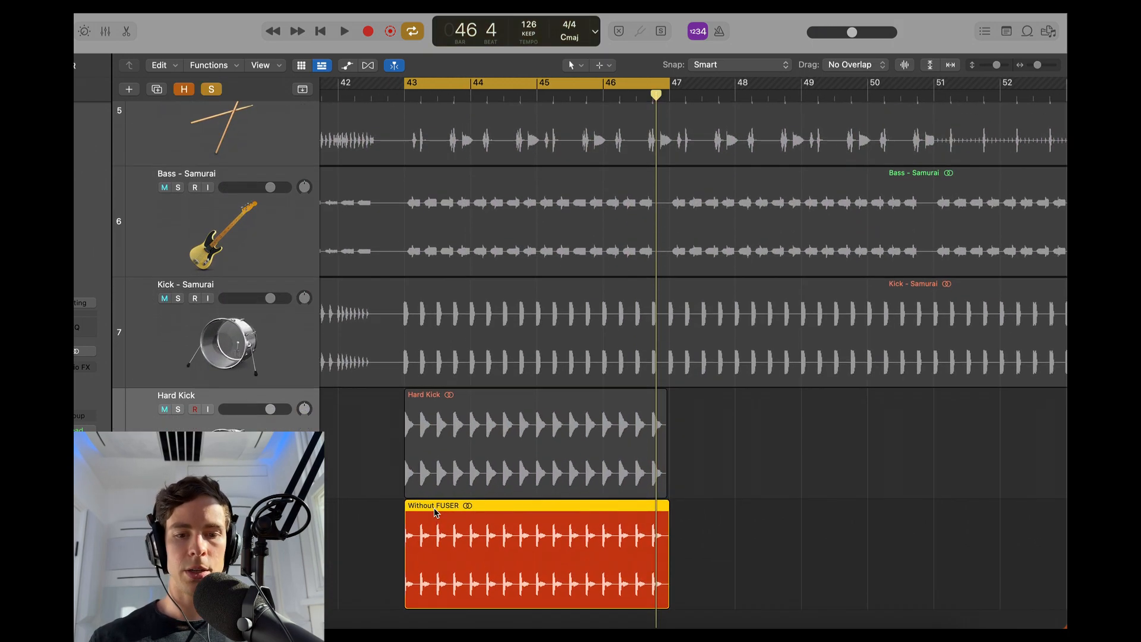
scroll(437, 512, "left", 10)
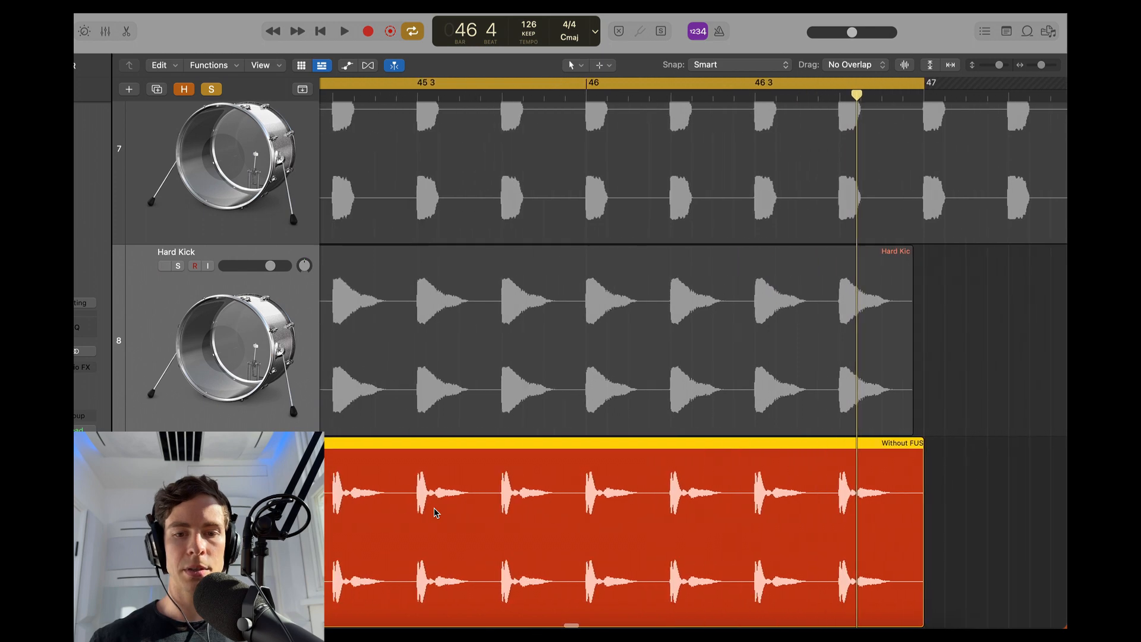
scroll(437, 512, "up", 3)
scroll(437, 512, "left", 5)
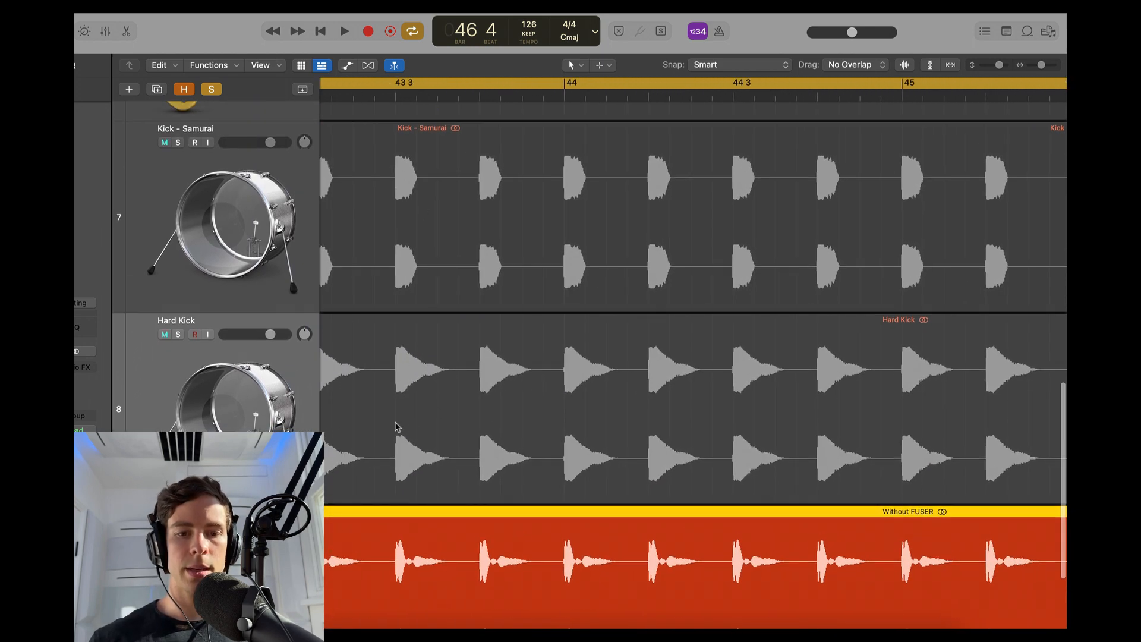
scroll(397, 427, "down", 5)
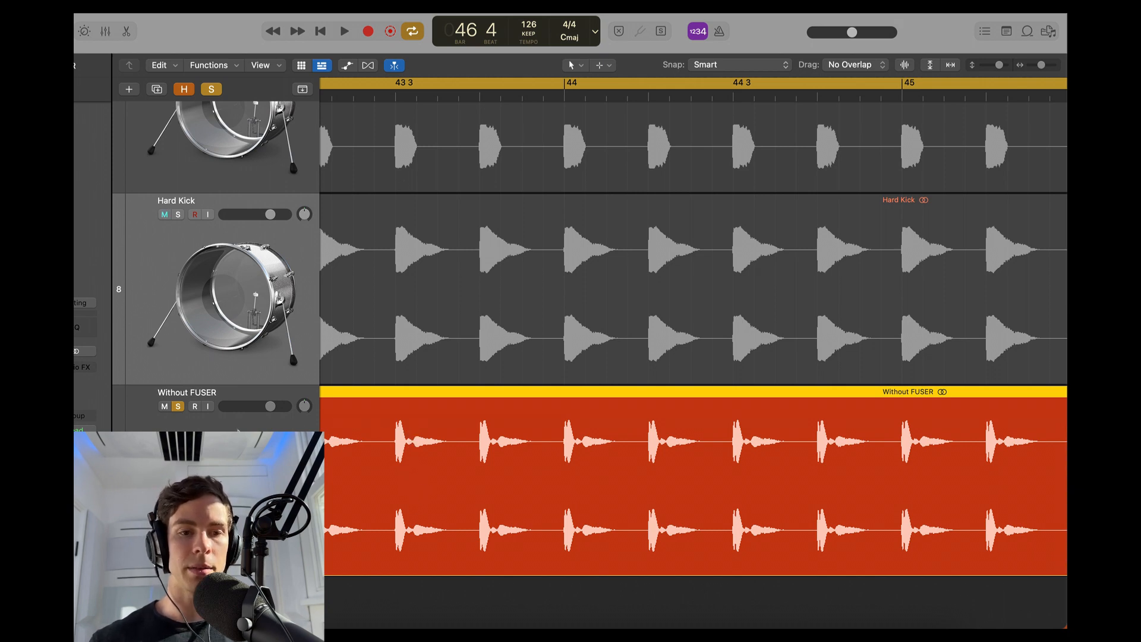
scroll(693, 364, "down", 5)
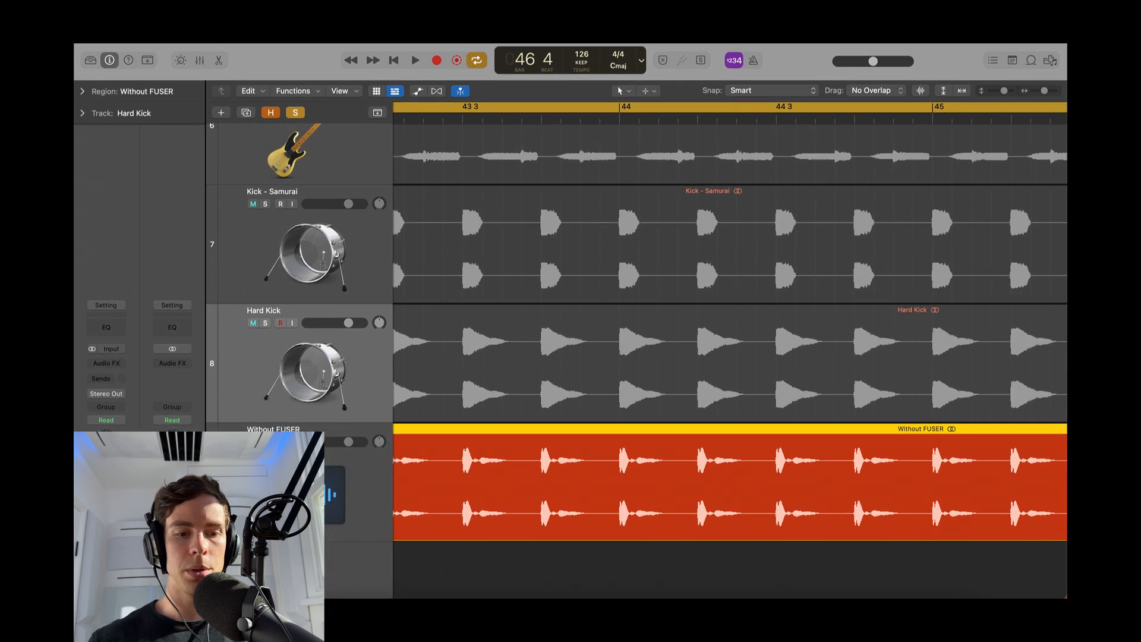
Briefly show and re-hide the hidden tracks, and turn off solo on the Without FUSER track.
key("h")
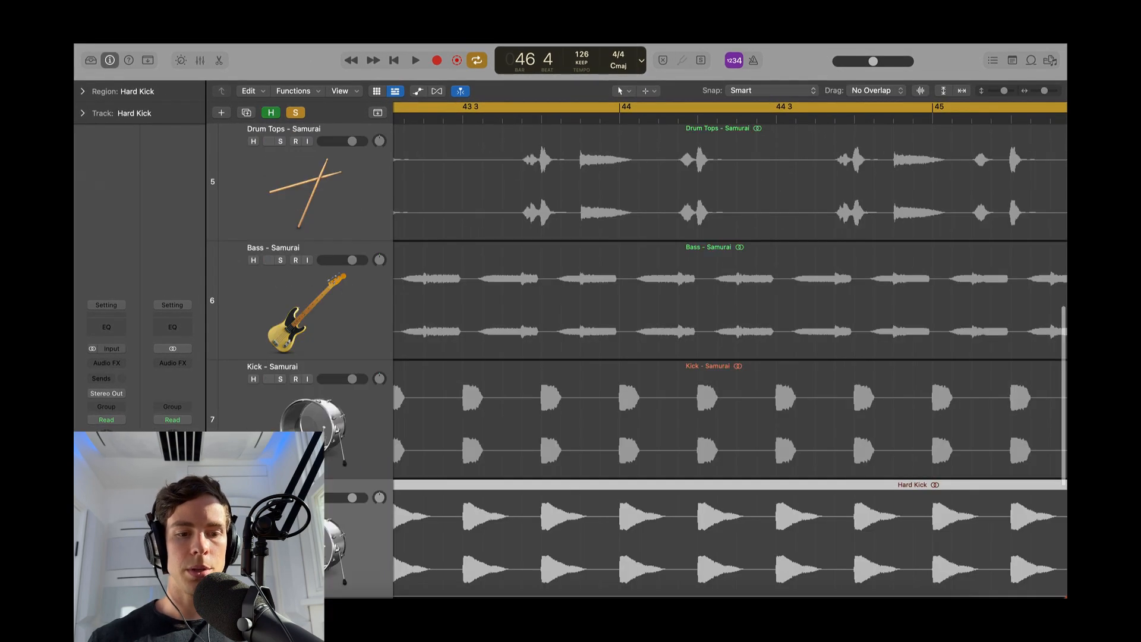
key("h")
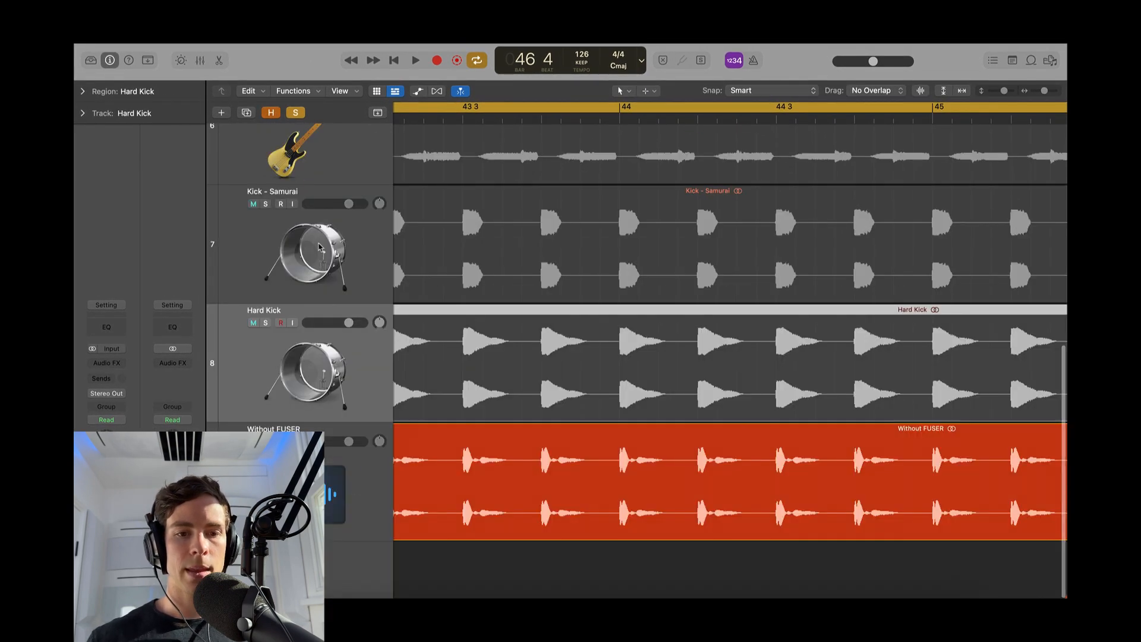
scroll(321, 247, "down", 1)
left_click(265, 452)
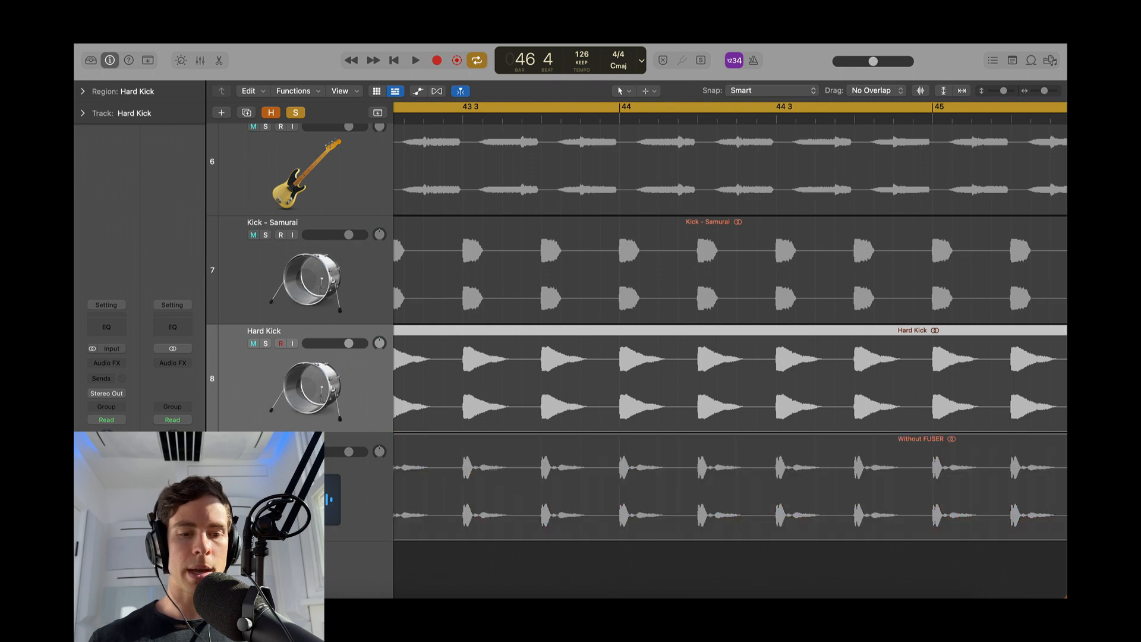
Turn off the active solo and insert a stereo FUSER on the Kick - Samurai track.
left_click(265, 451)
key("super+Up")
key("super+Up")
left_click(296, 327)
left_click(292, 407)
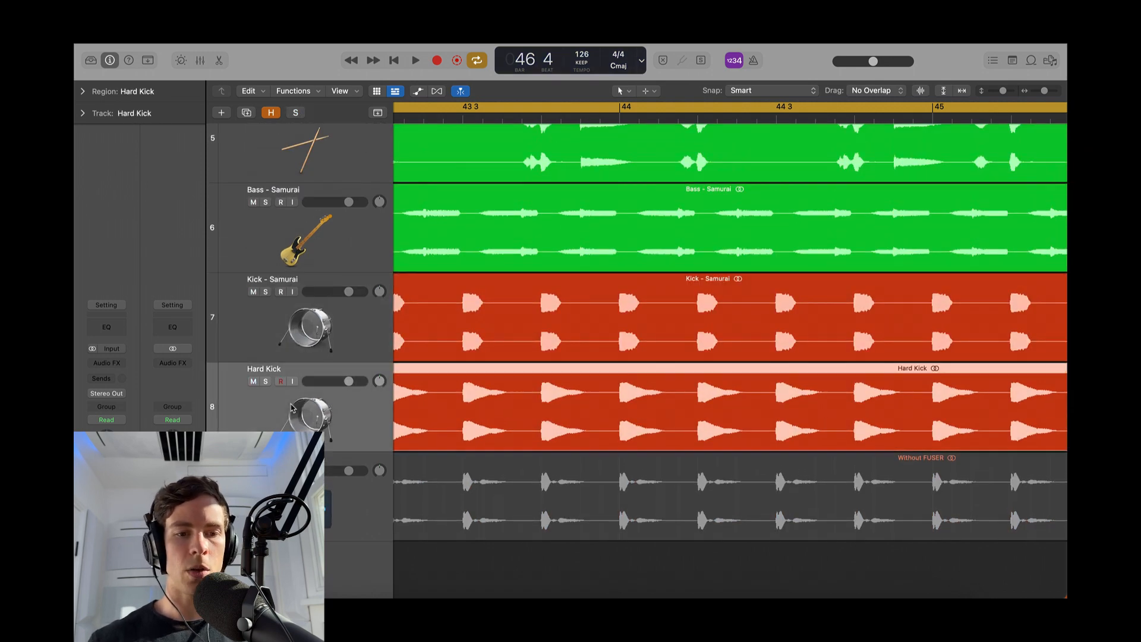
left_click(269, 312)
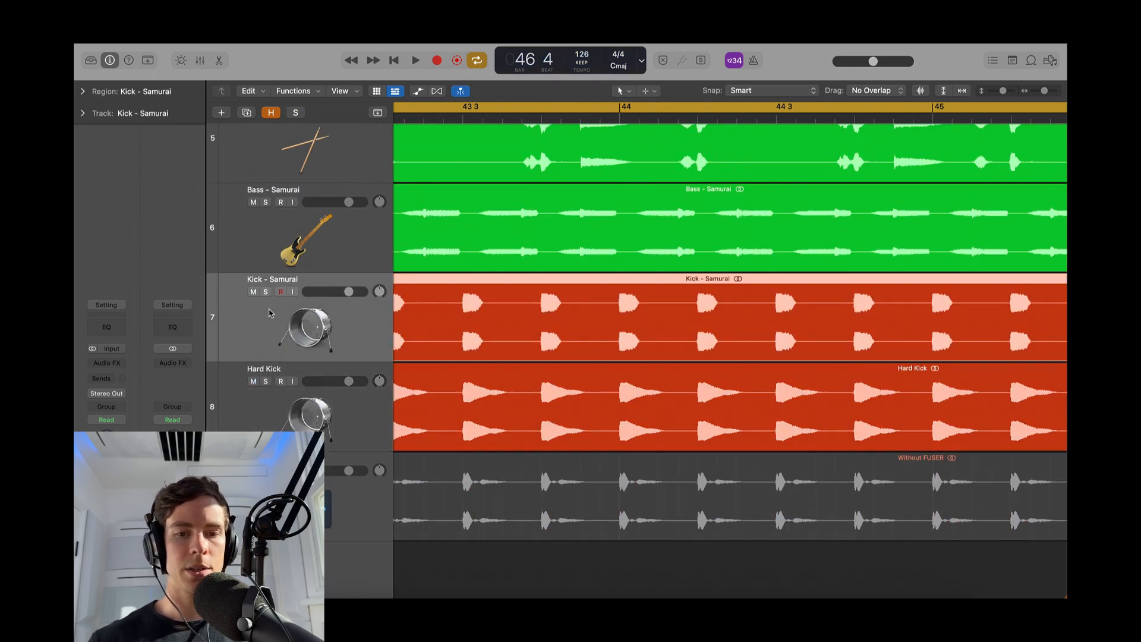
left_click(120, 362)
mouse_move(131, 393)
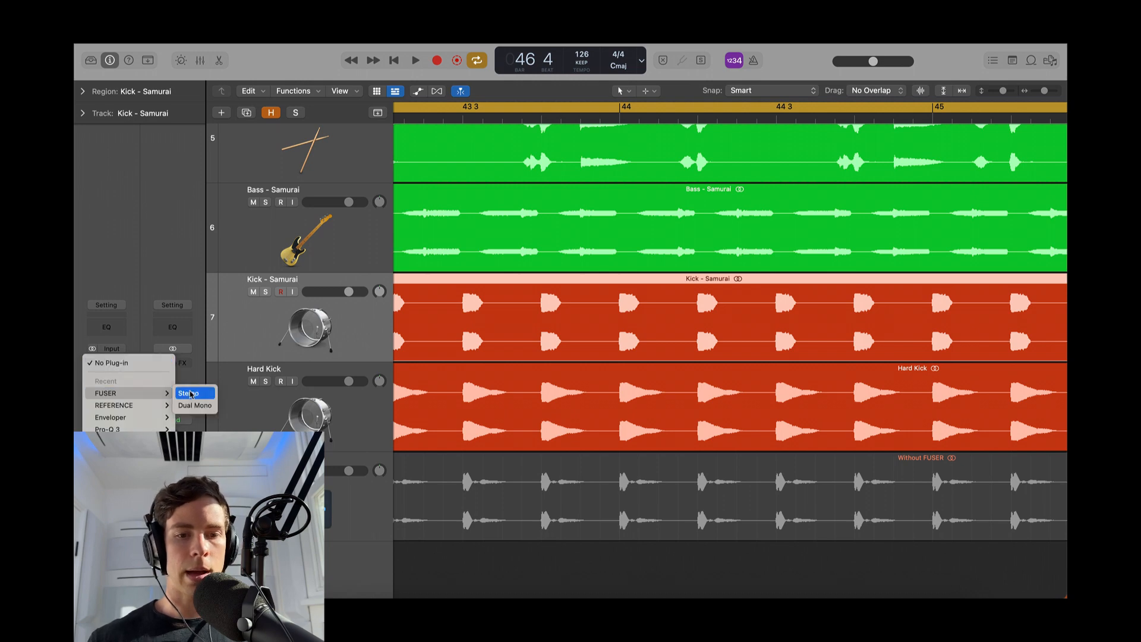
left_click(190, 394)
Set FUSER's side chain input to the Hard Kick track and move the plug-in window aside.
left_click(843, 197)
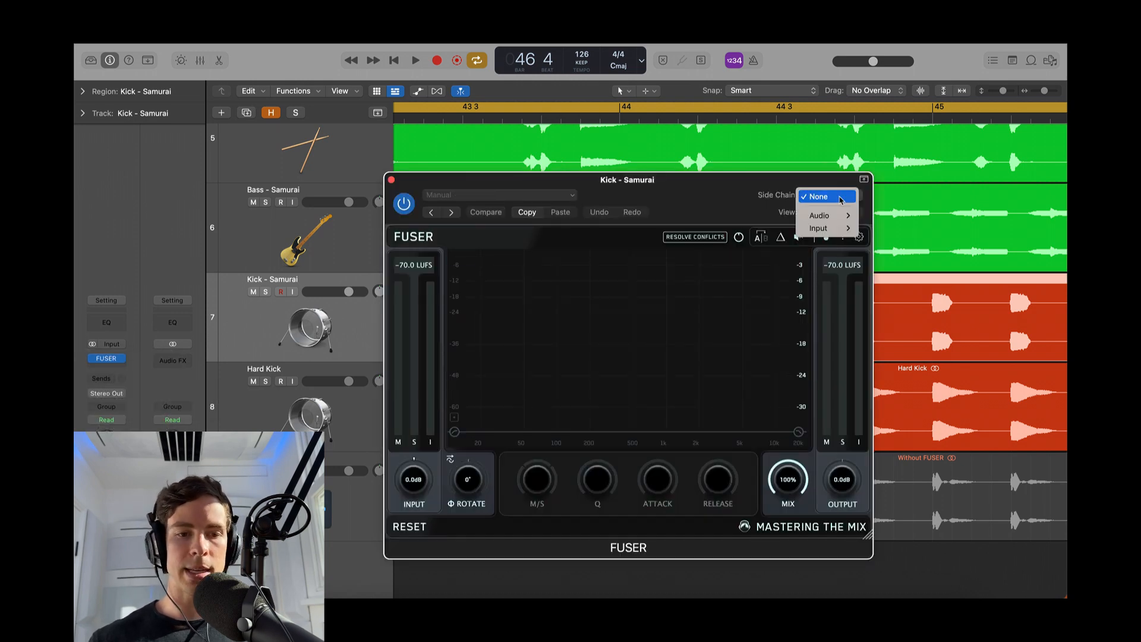
mouse_move(832, 216)
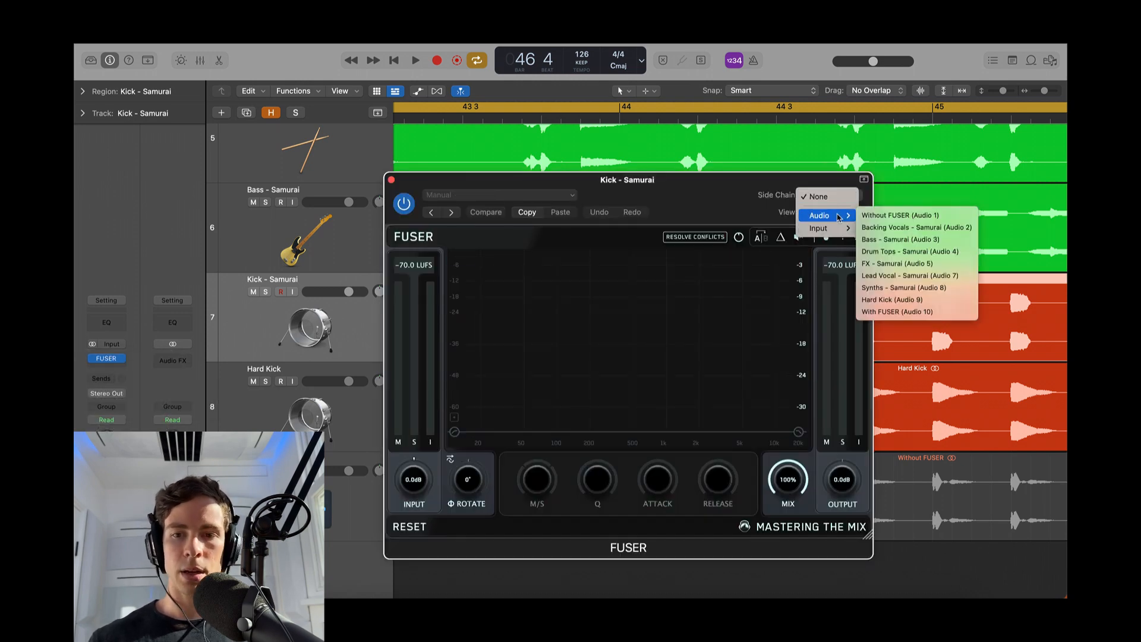
left_click(891, 299)
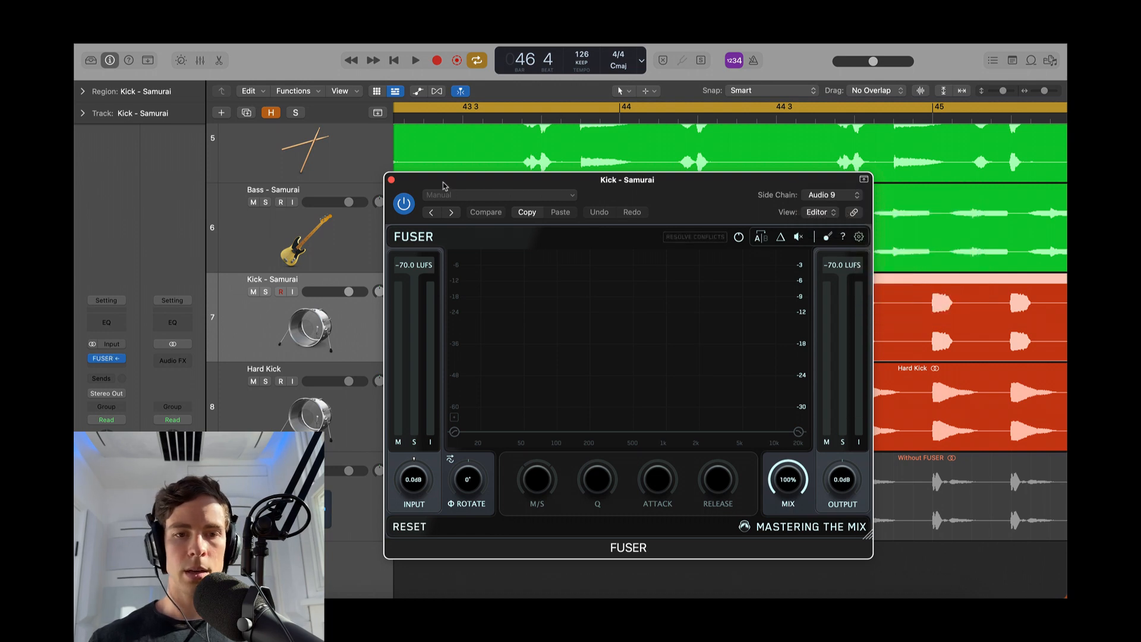
left_click_drag(445, 185, 508, 182)
Run FUSER's automatic phase rotation on the Kick - Samurai track while the loop plays.
key("space")
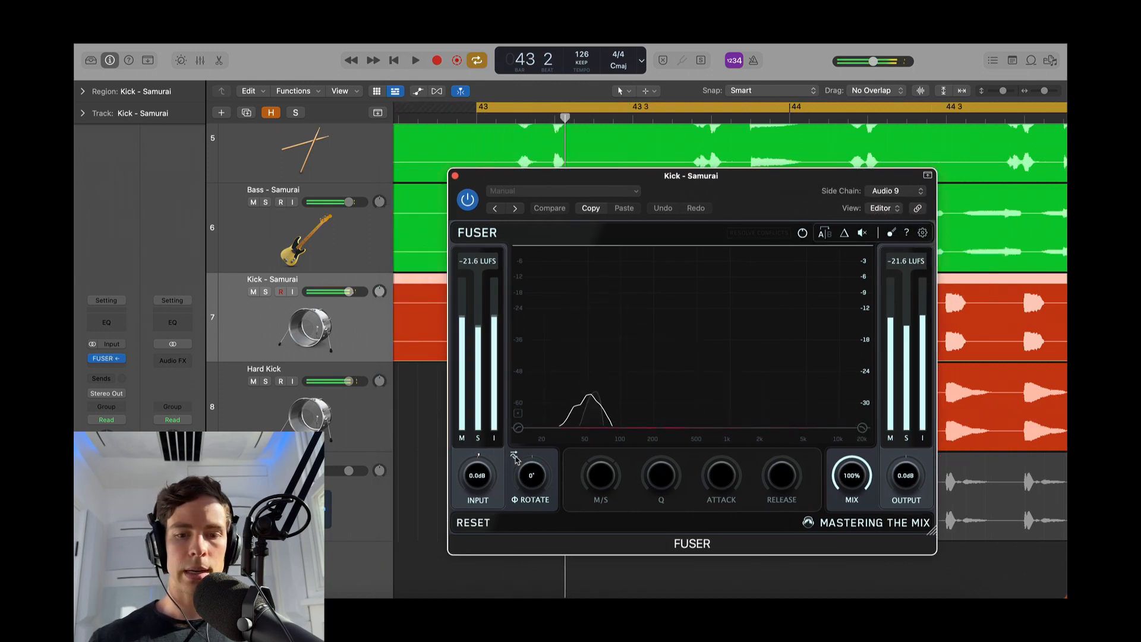
key("space")
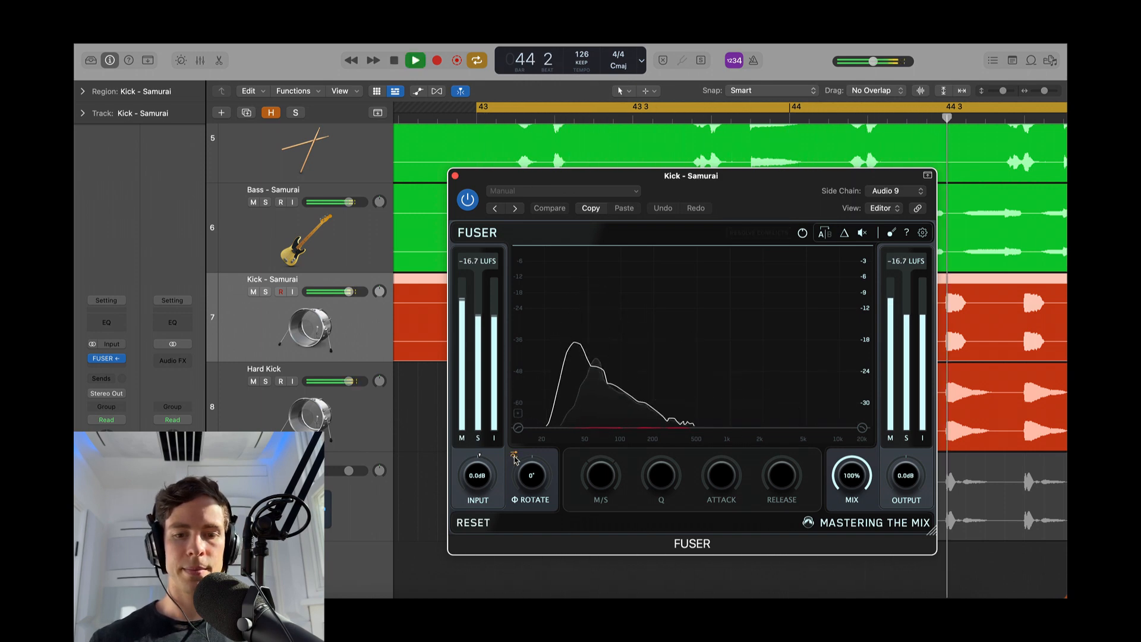
left_click(515, 457)
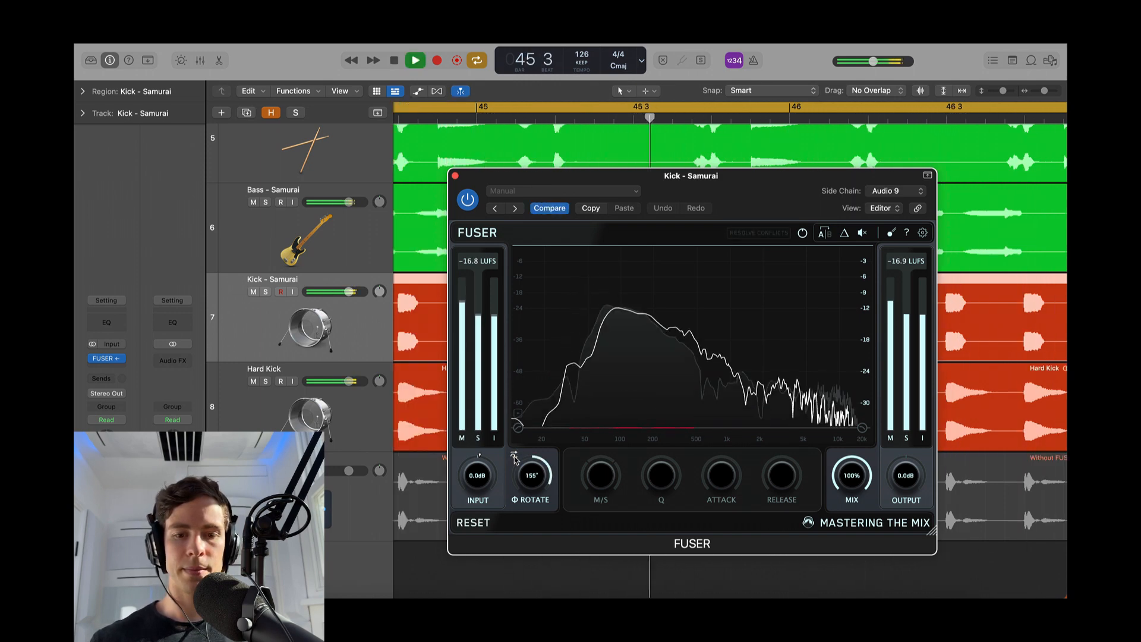
key("space")
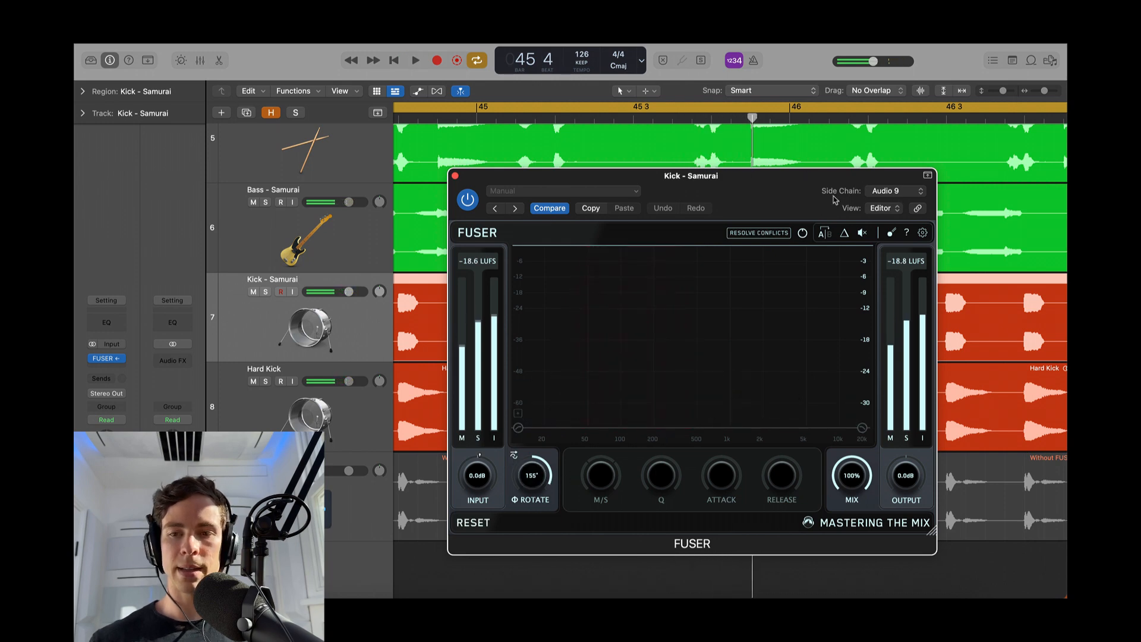
Solo the Kick - Samurai and Hard Kick tracks and toggle FUSER's bypass to compare the layered kicks.
key("space")
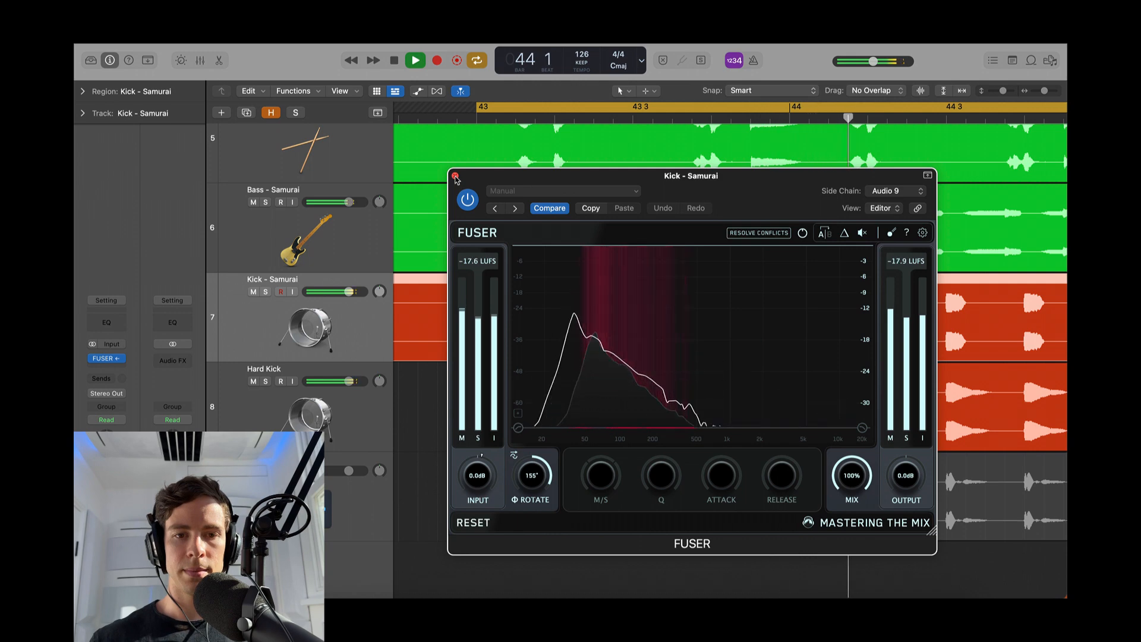
left_click(265, 292)
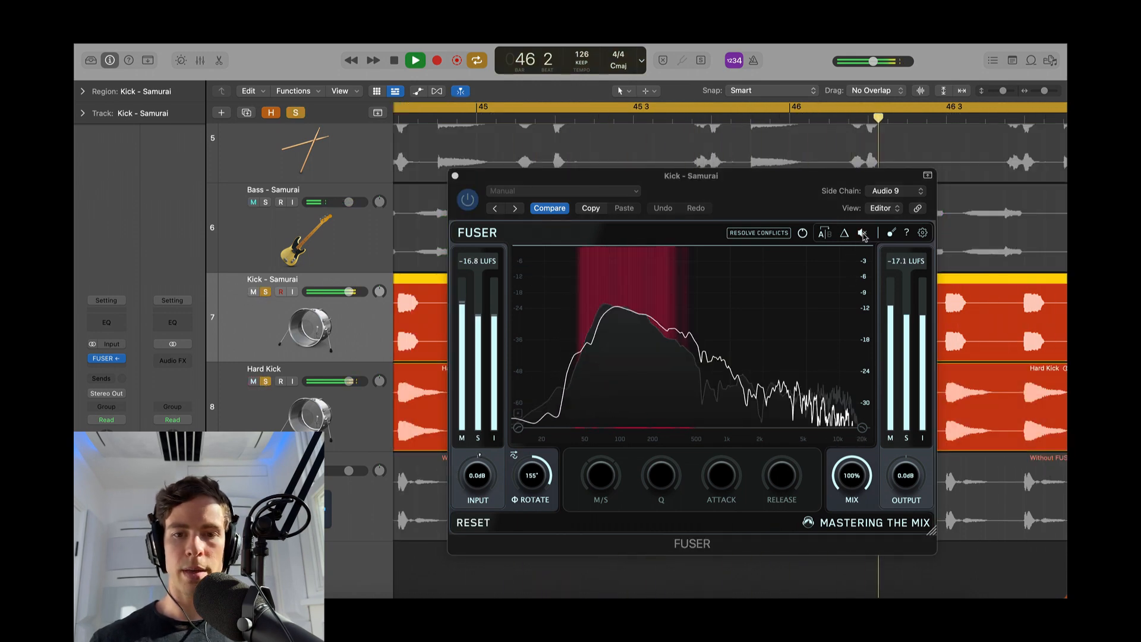
left_click(863, 236)
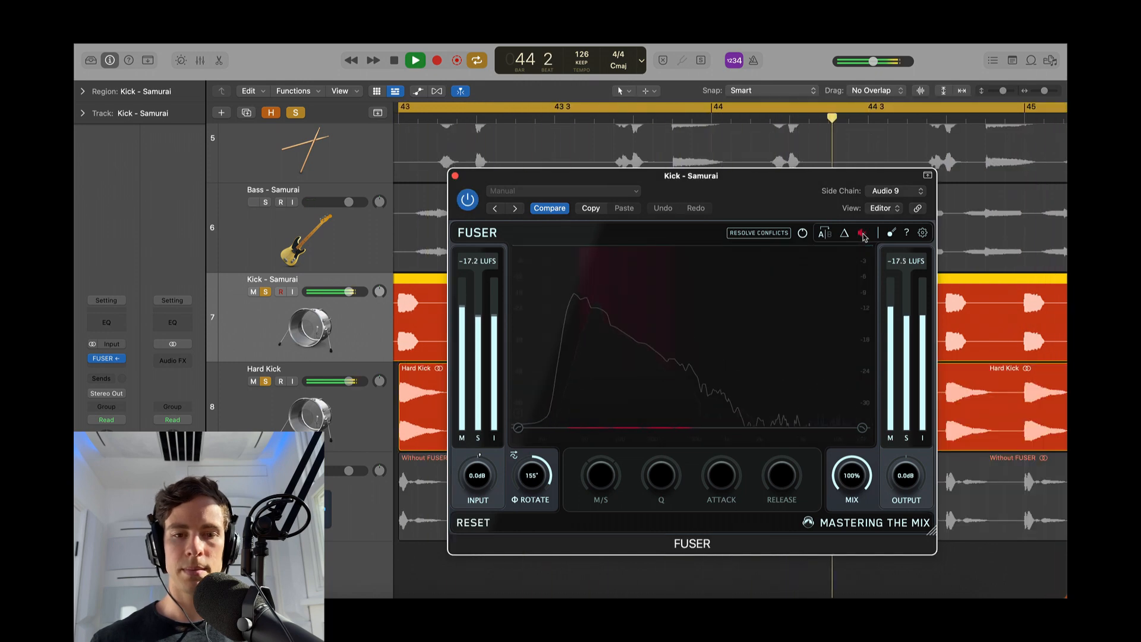
left_click(863, 235)
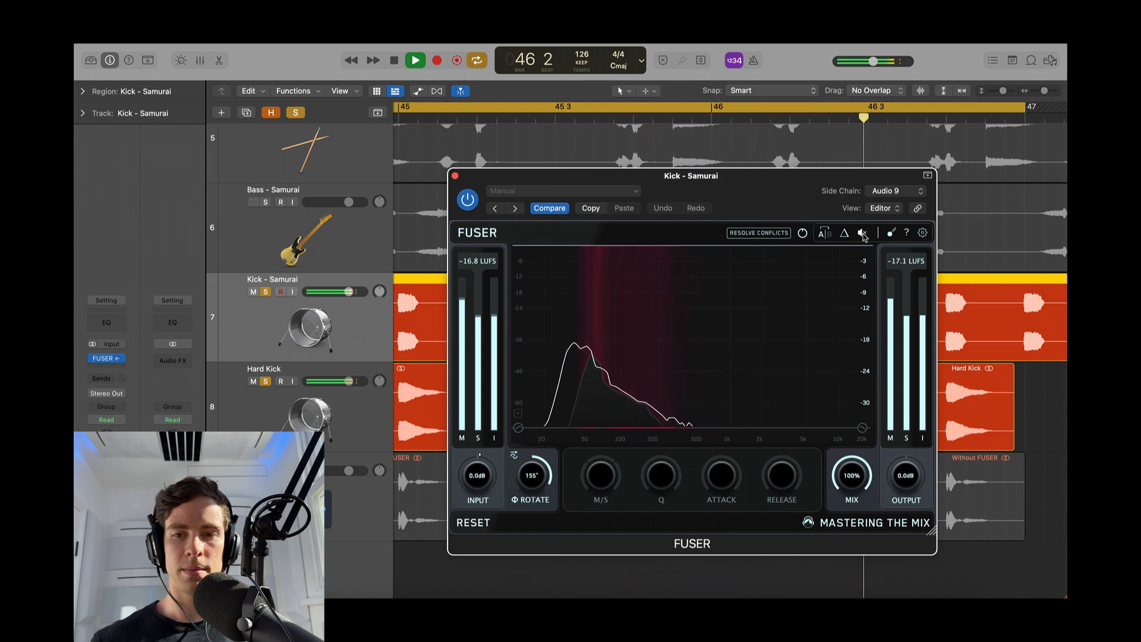
left_click(863, 234)
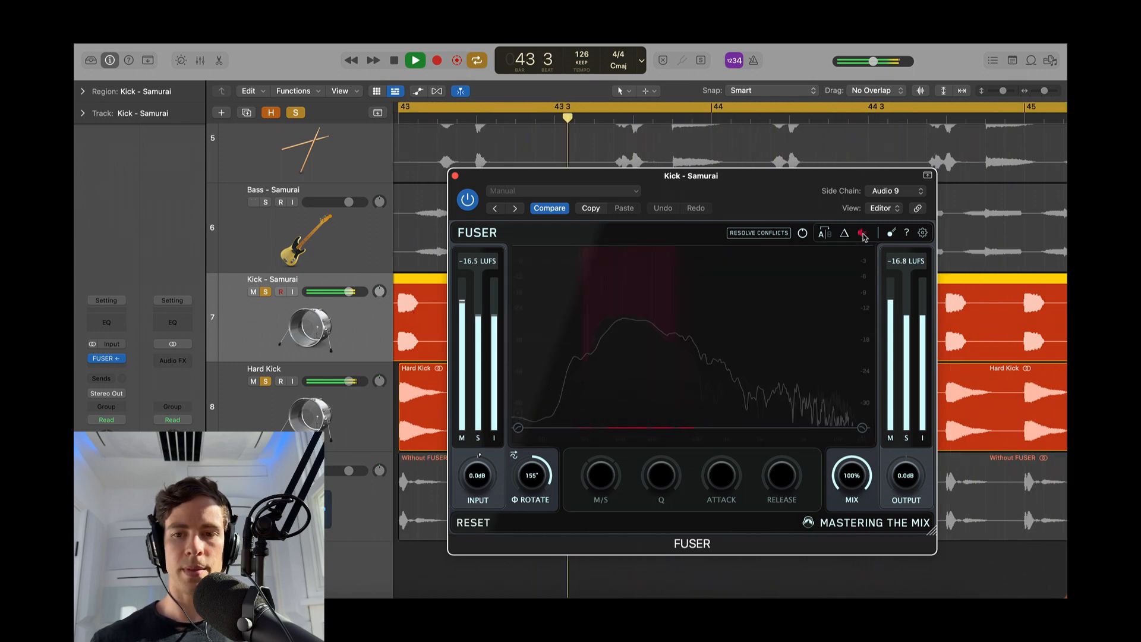
left_click(862, 236)
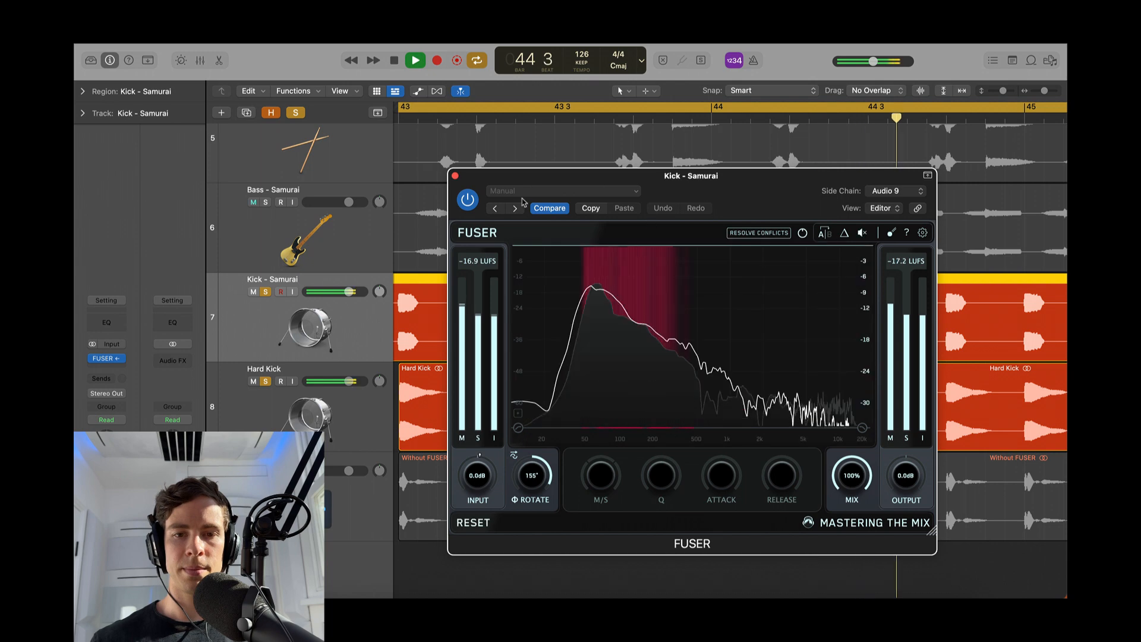
key("space")
Close FUSER, reveal the hidden tracks, and examine the Without FUSER and With FUSER waveforms alongside both kicks.
left_click(456, 176)
scroll(341, 205, "down", 2)
key("h")
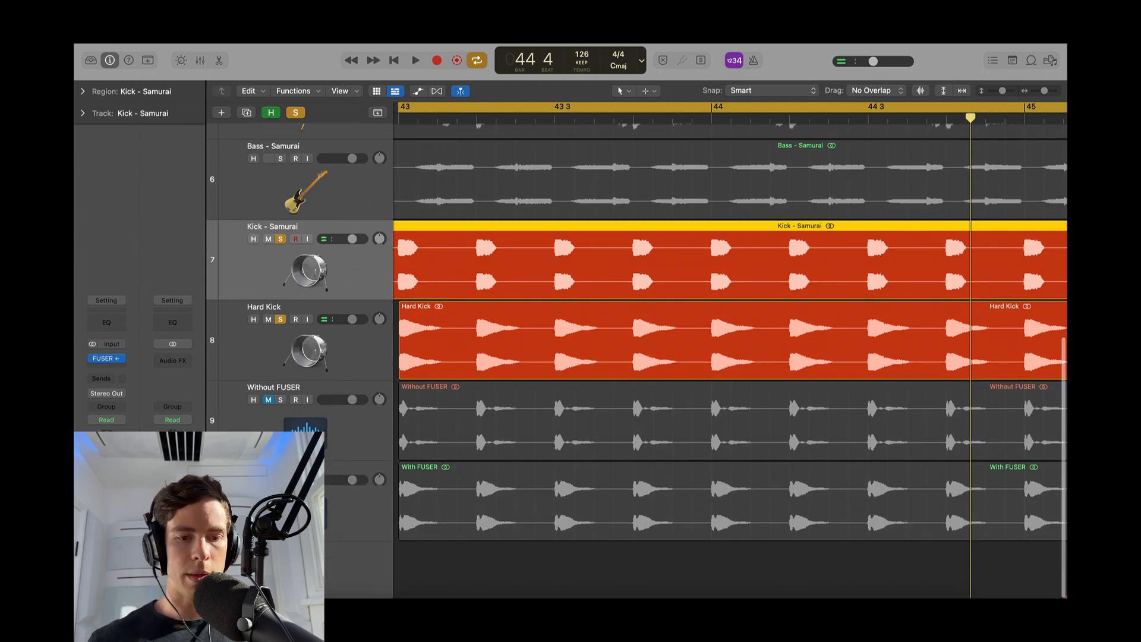
scroll(565, 435, "down", 2)
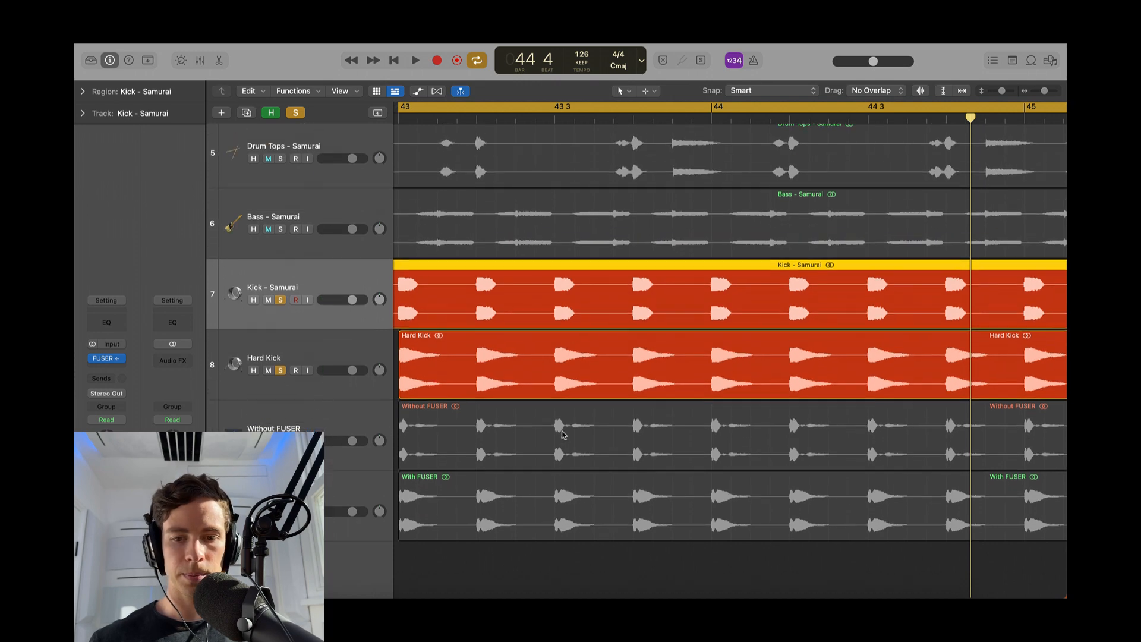
scroll(510, 454, "right", 4)
scroll(582, 466, "up", 5)
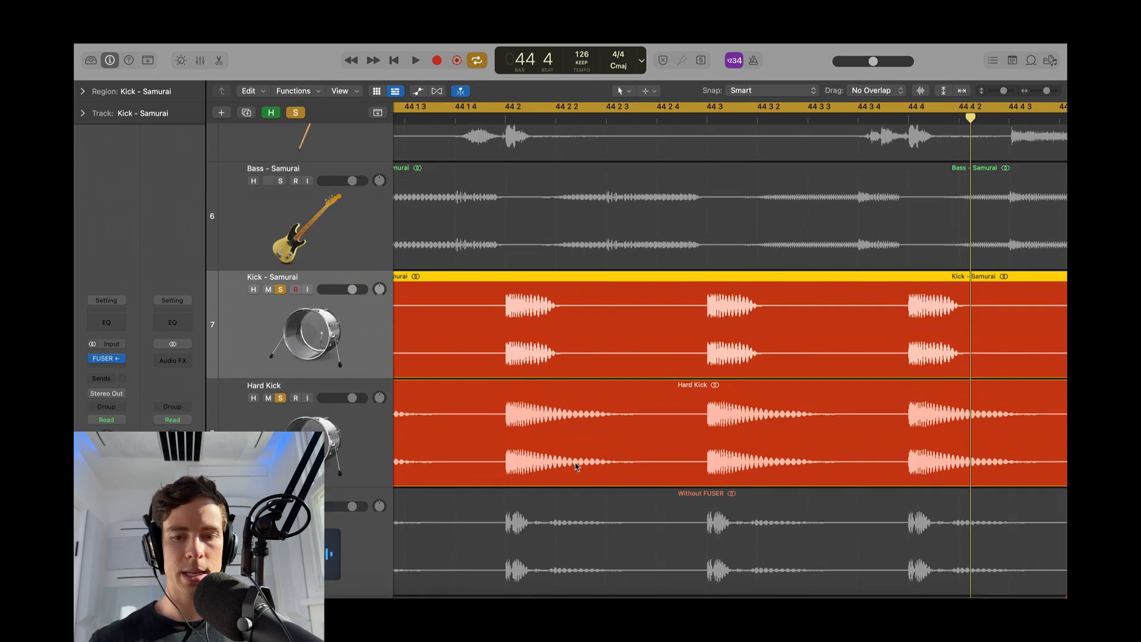
Switch to EXPOSE 2 and load the KICKS - NO FUSER and KICKS - FUSER PHASE OPTIMIZED audio files.
left_click(489, 315)
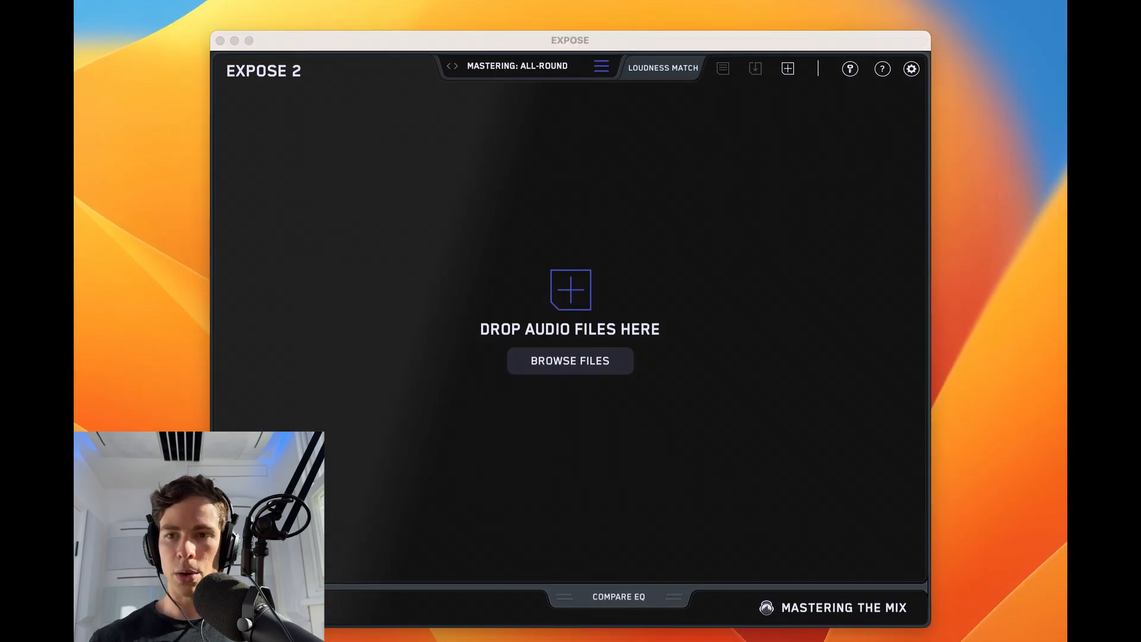
left_click_drag(1043, 123, 571, 261)
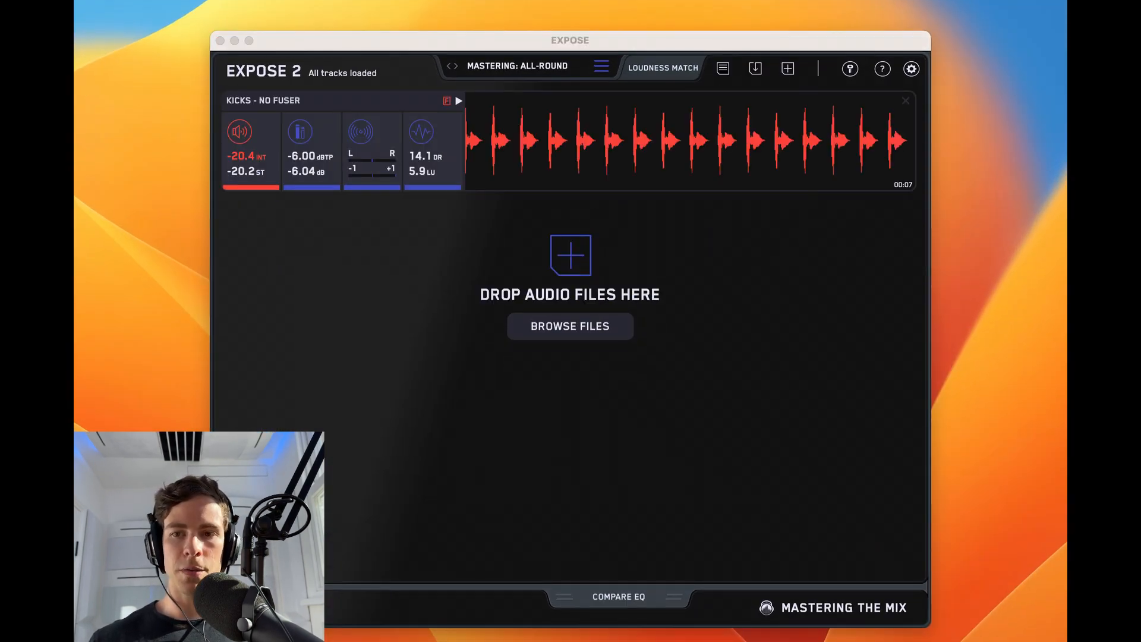
left_click_drag(1064, 179, 571, 267)
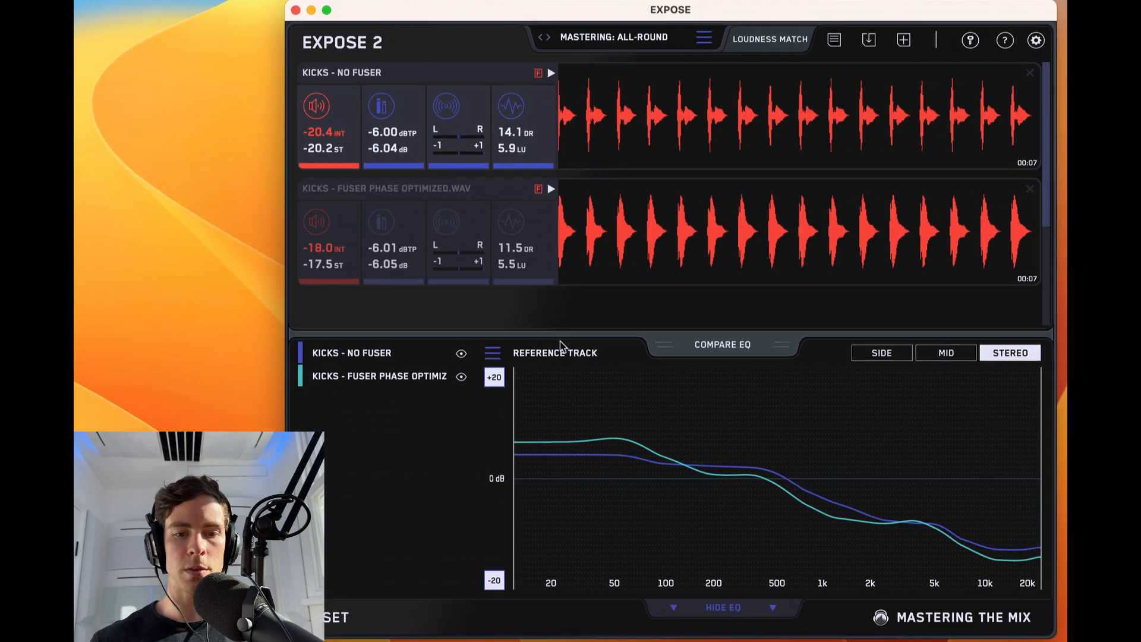
Load KICKS - NO FUSER as the EQ comparison's reference track and compare the phase-optimized kicks against it.
left_click(493, 354)
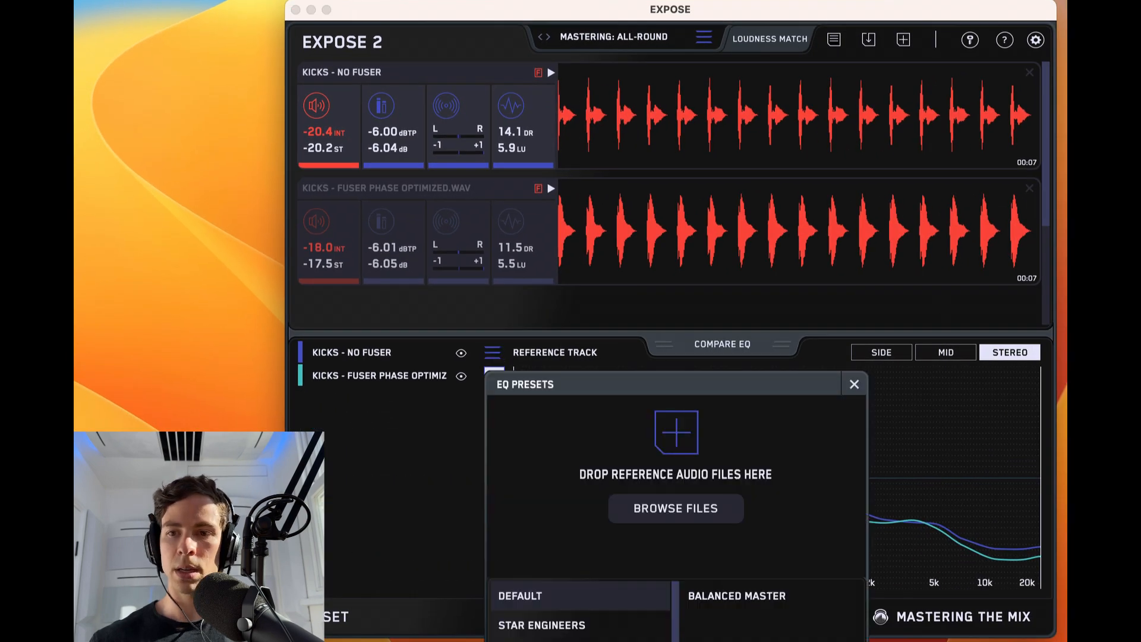
left_click_drag(773, 455, 715, 397)
left_click(722, 511)
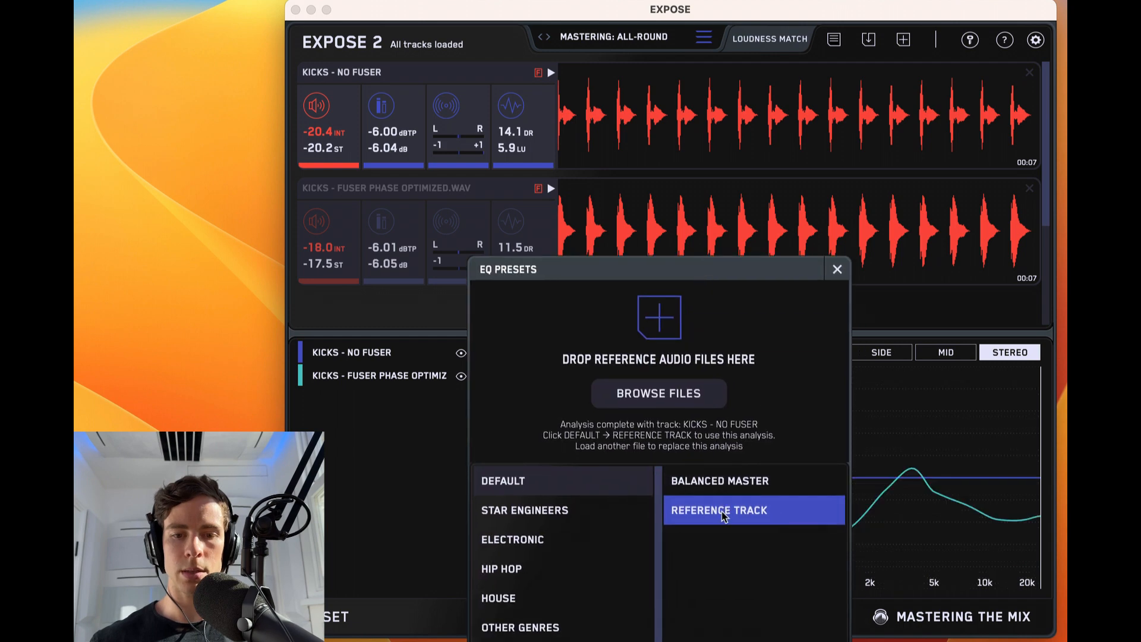
left_click(838, 271)
left_click(388, 377)
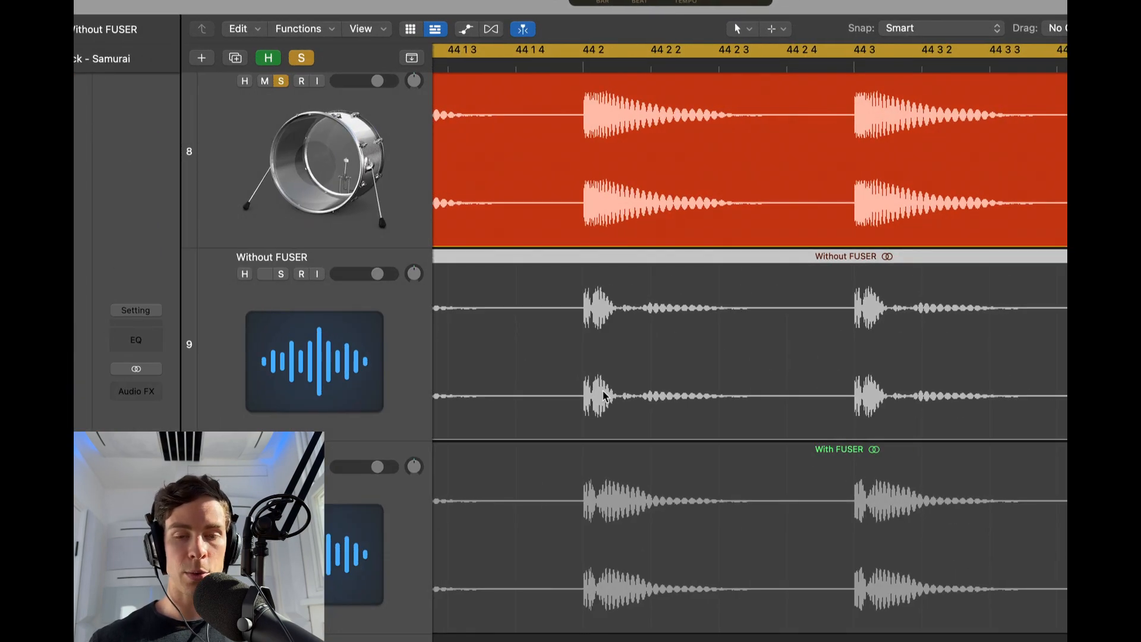
Switch back to Logic Pro and hide the Without FUSER and With FUSER tracks again.
scroll(603, 395, "down", 10)
scroll(612, 386, "right", 4)
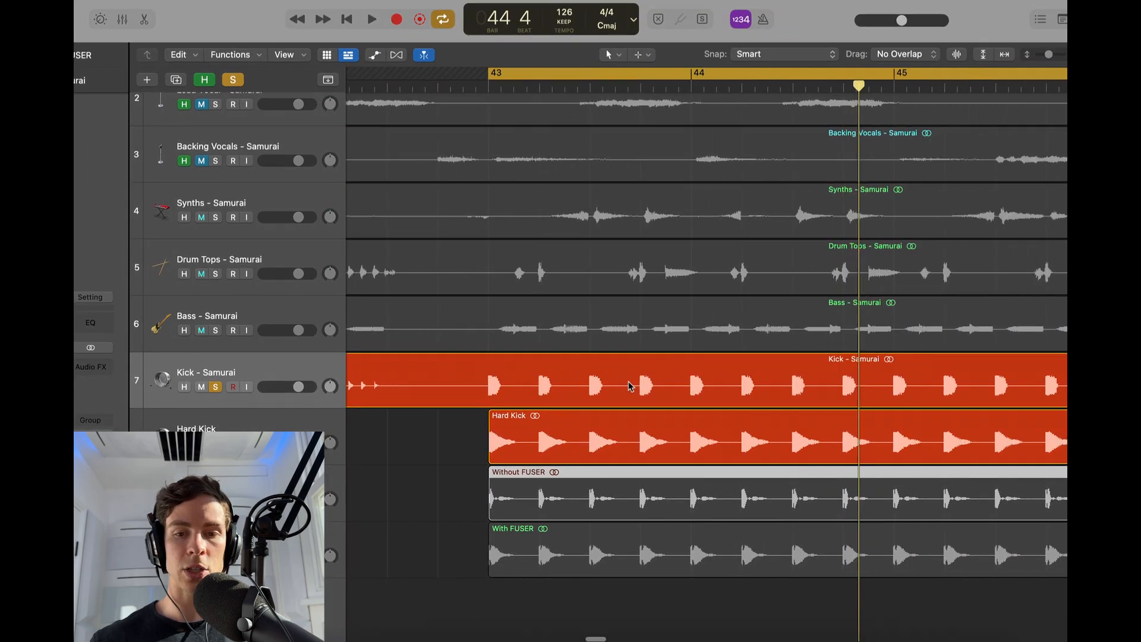
scroll(630, 387, "down", 5)
scroll(534, 387, "right", 3)
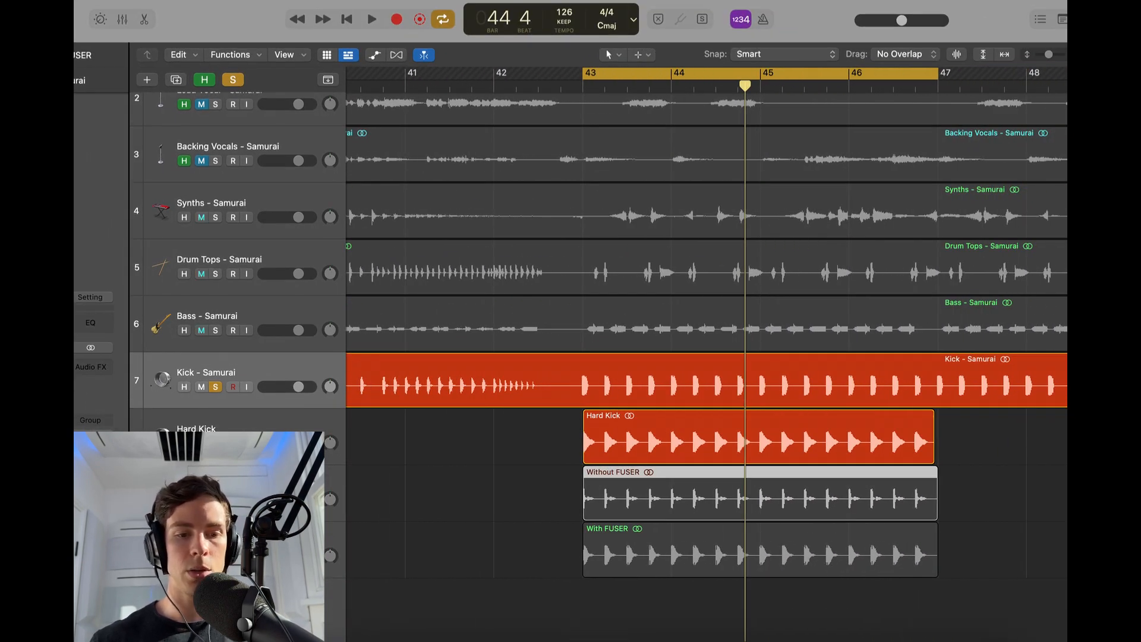
key("h")
Play the soloed kicks, reopen FUSER on the Kick - Samurai track, and bypass it for comparison.
left_click(484, 453)
key("space")
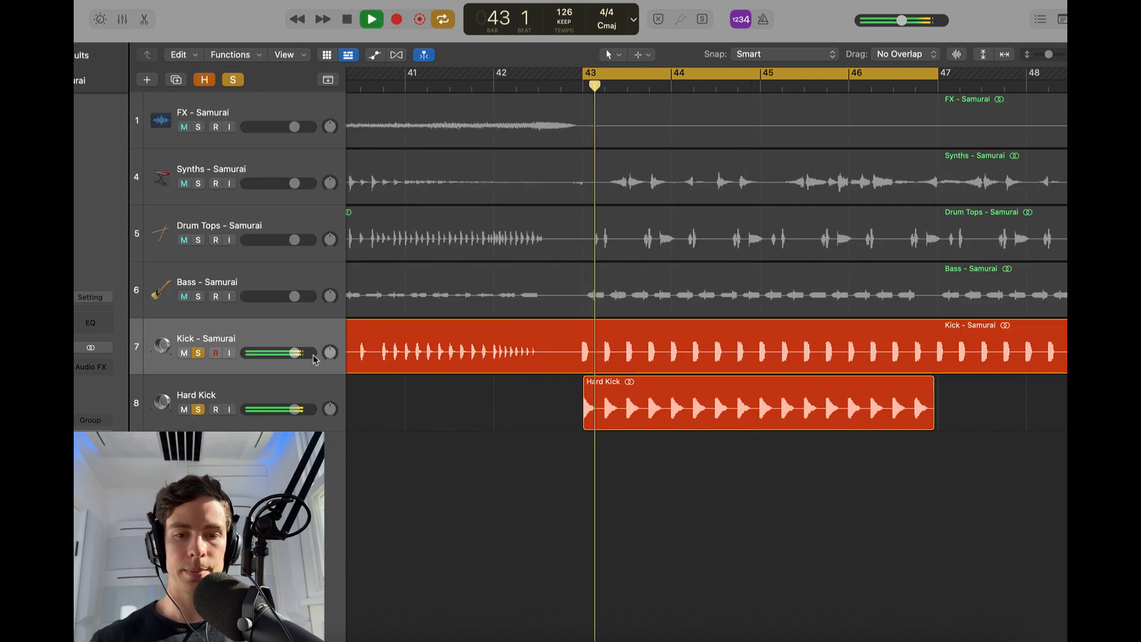
left_click(241, 335)
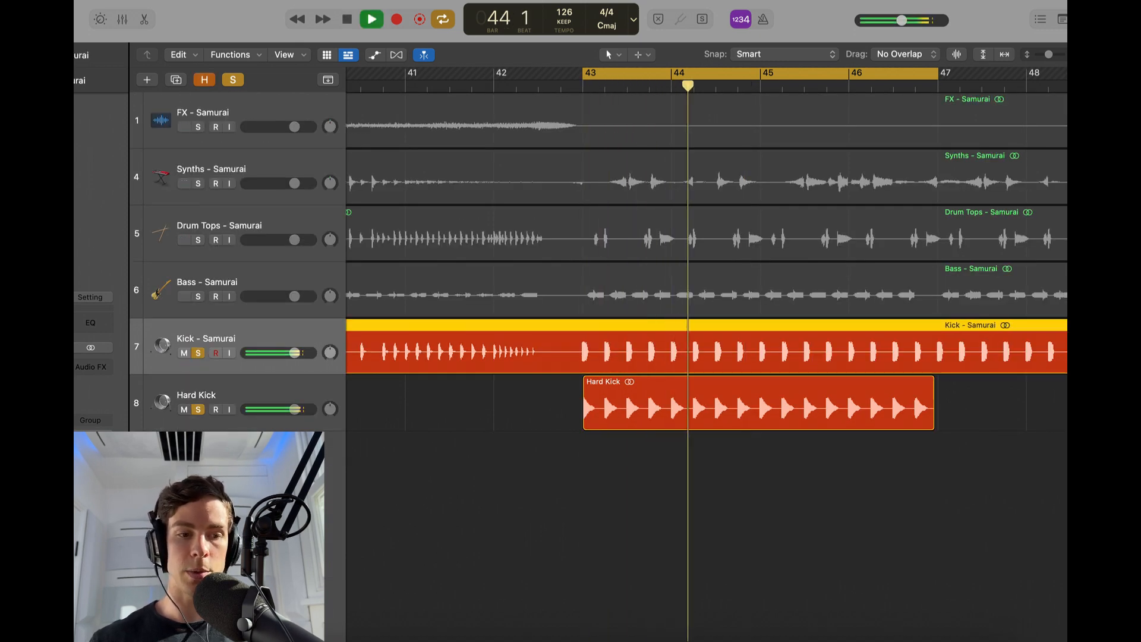
left_click(36, 367)
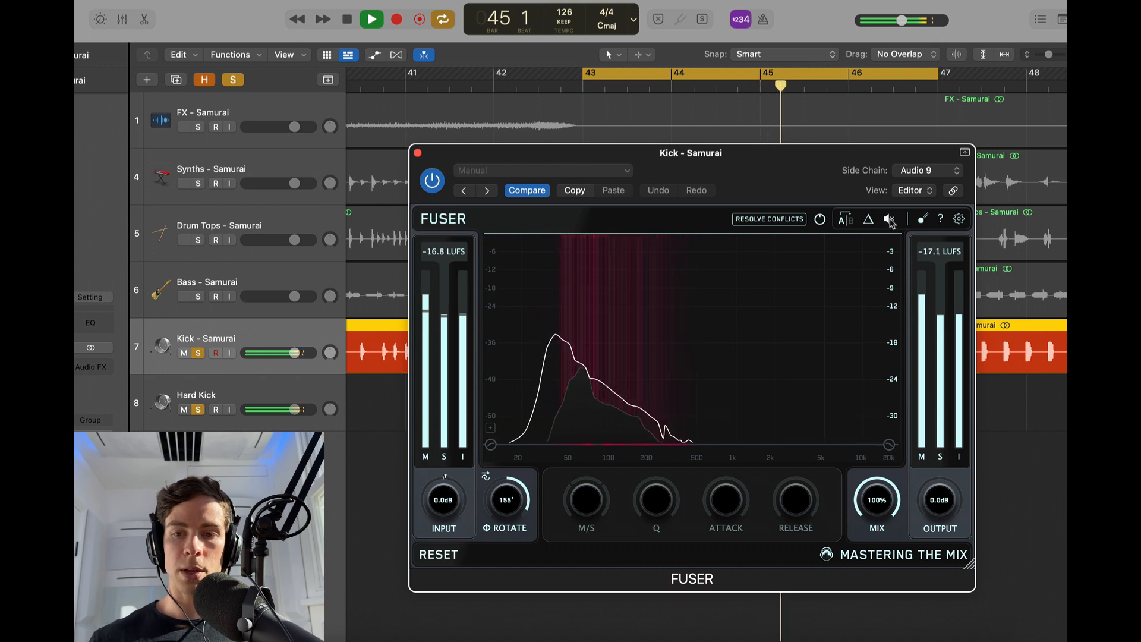
left_click(890, 220)
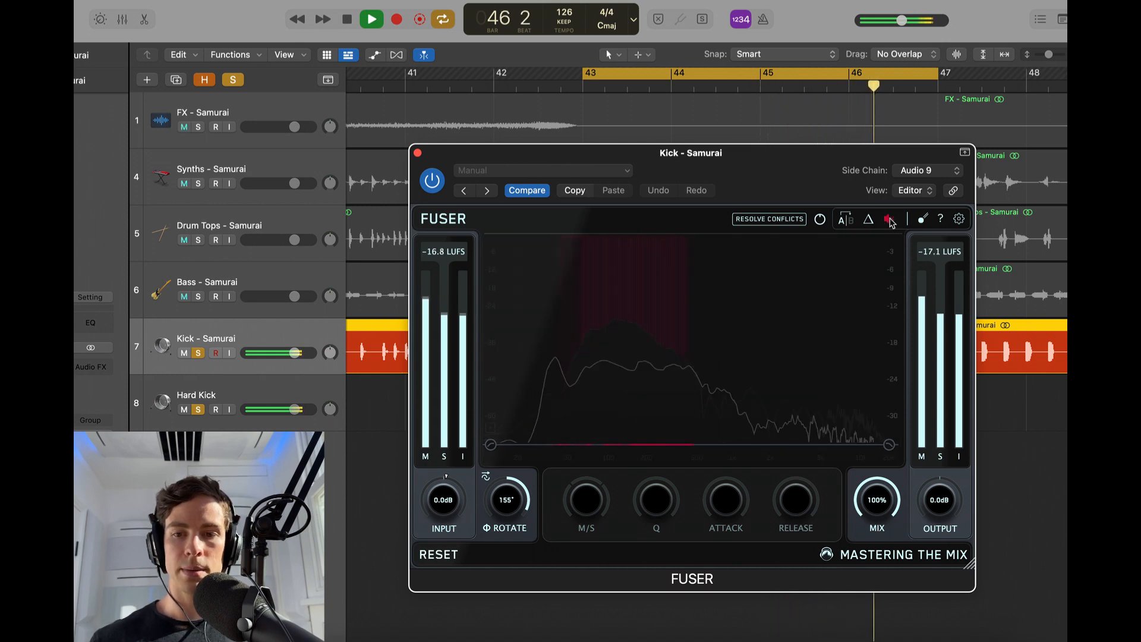
Turn off solo on both kick tracks and compare FUSER's bypassed and active sound in the full mix.
left_click(199, 353)
left_click(199, 409)
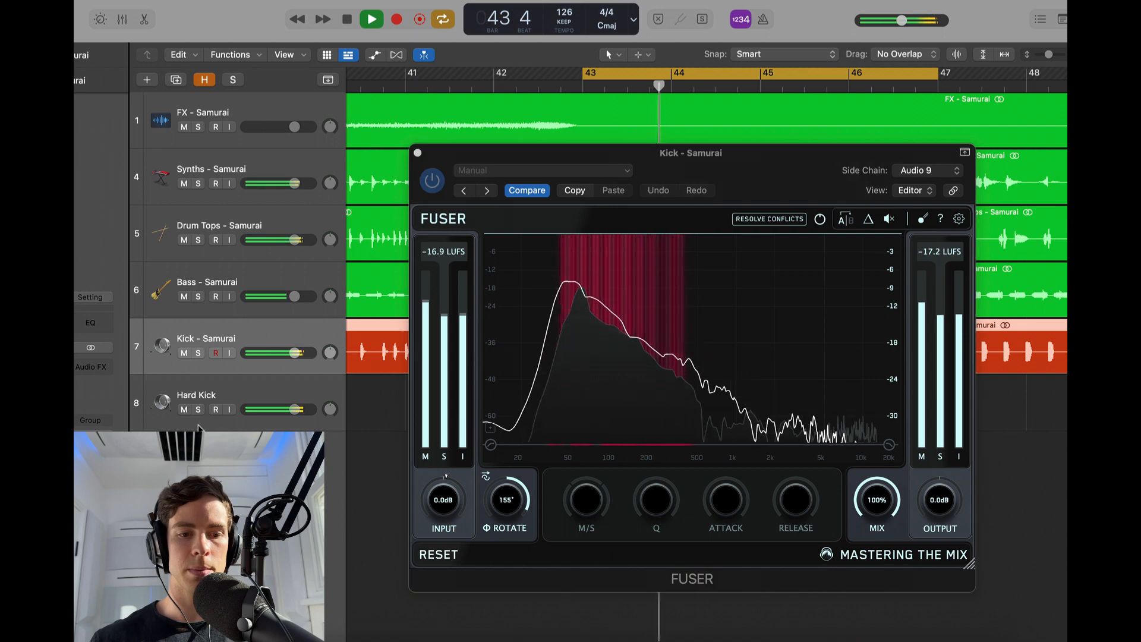
left_click(890, 220)
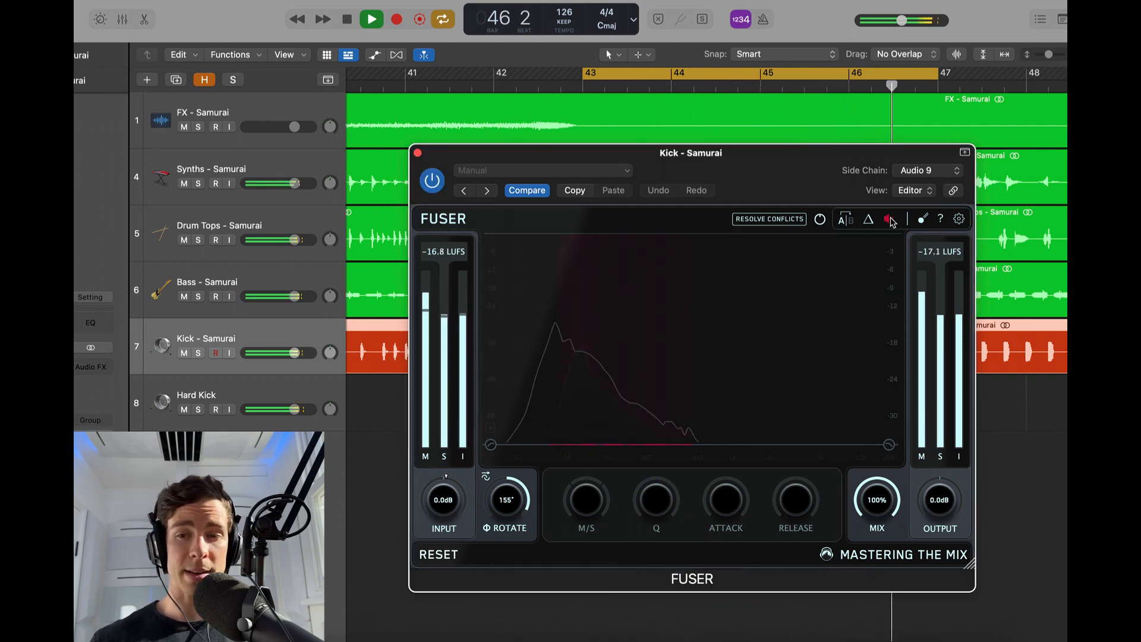
left_click(890, 220)
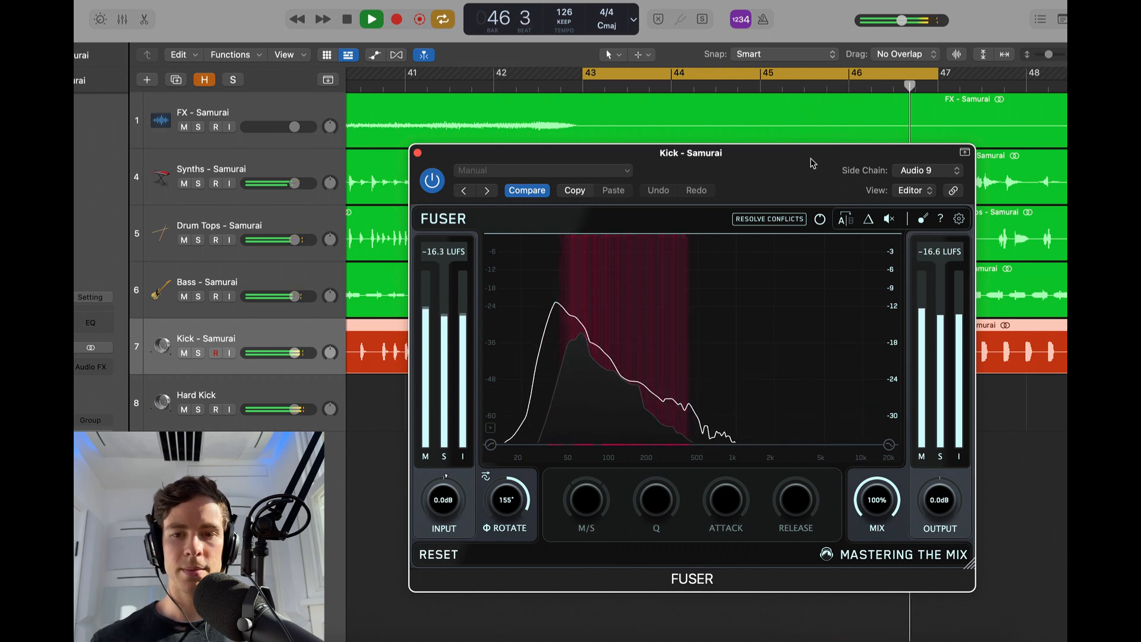
key("space")
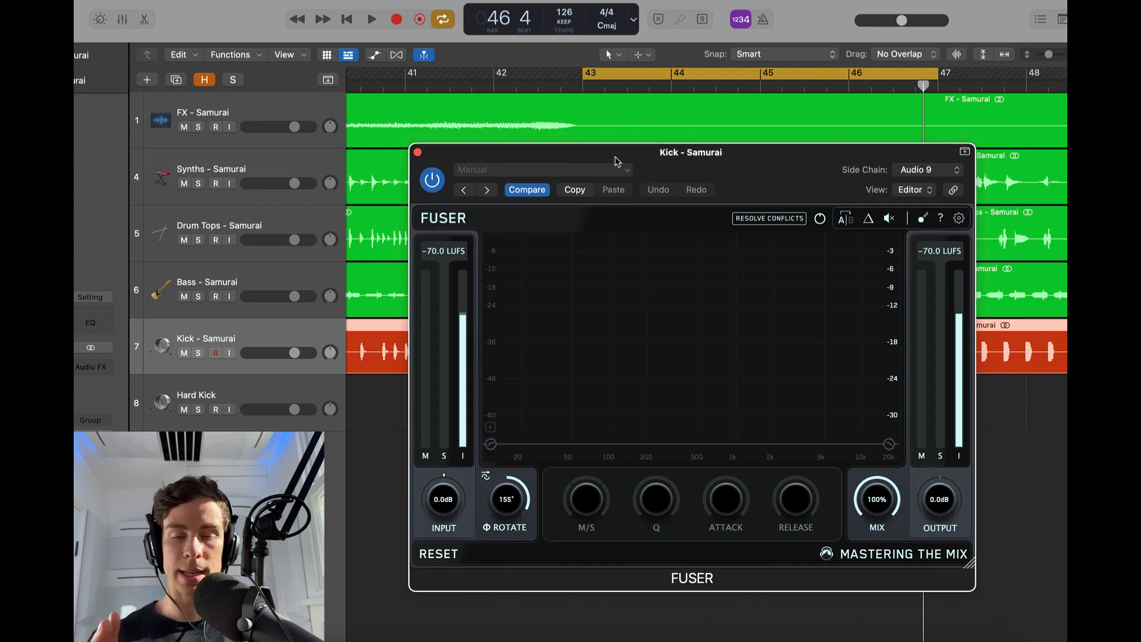
During playback, narrow FUSER's processed frequency range on the Kick - Samurai track to about 30 Hz through 700 Hz.
key("space")
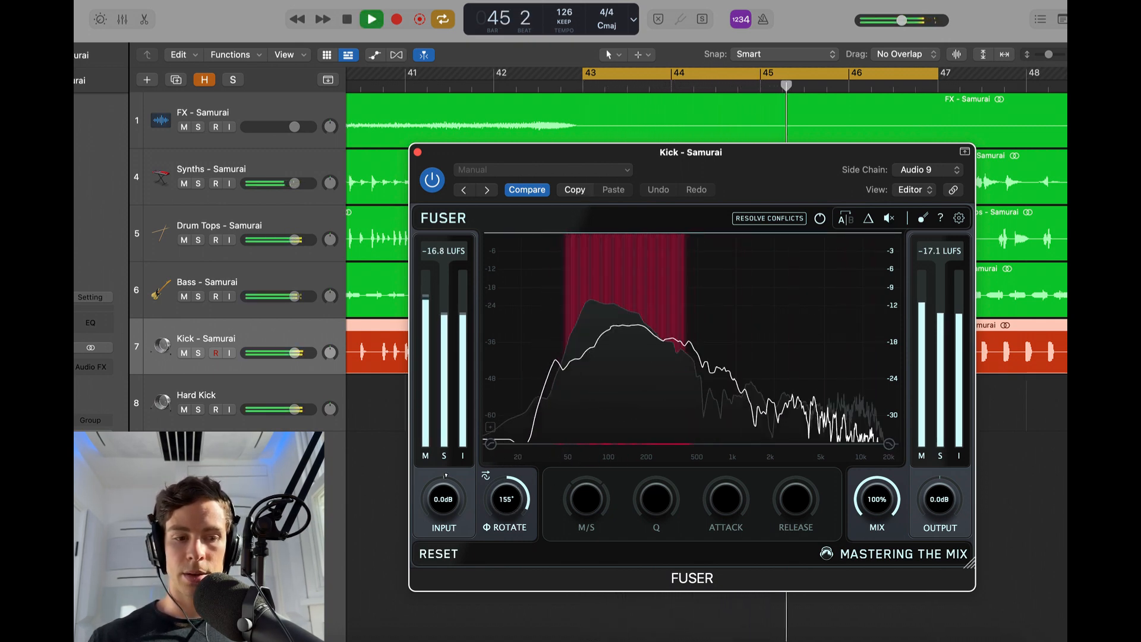
left_click(369, 501)
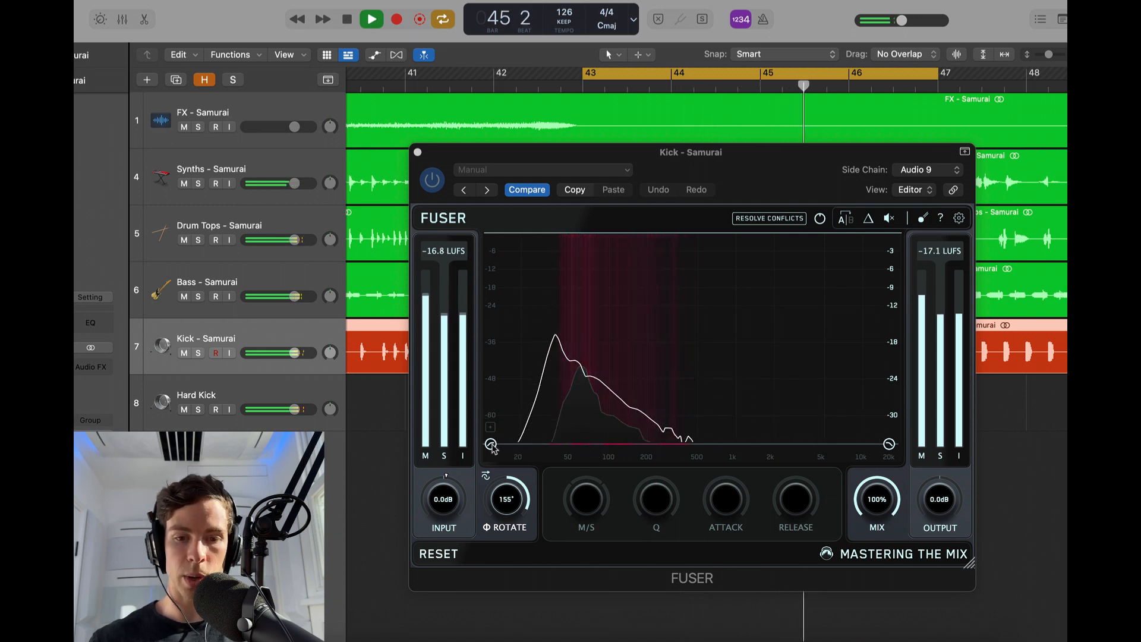
left_click_drag(491, 447, 536, 445)
left_click_drag(889, 444, 693, 448)
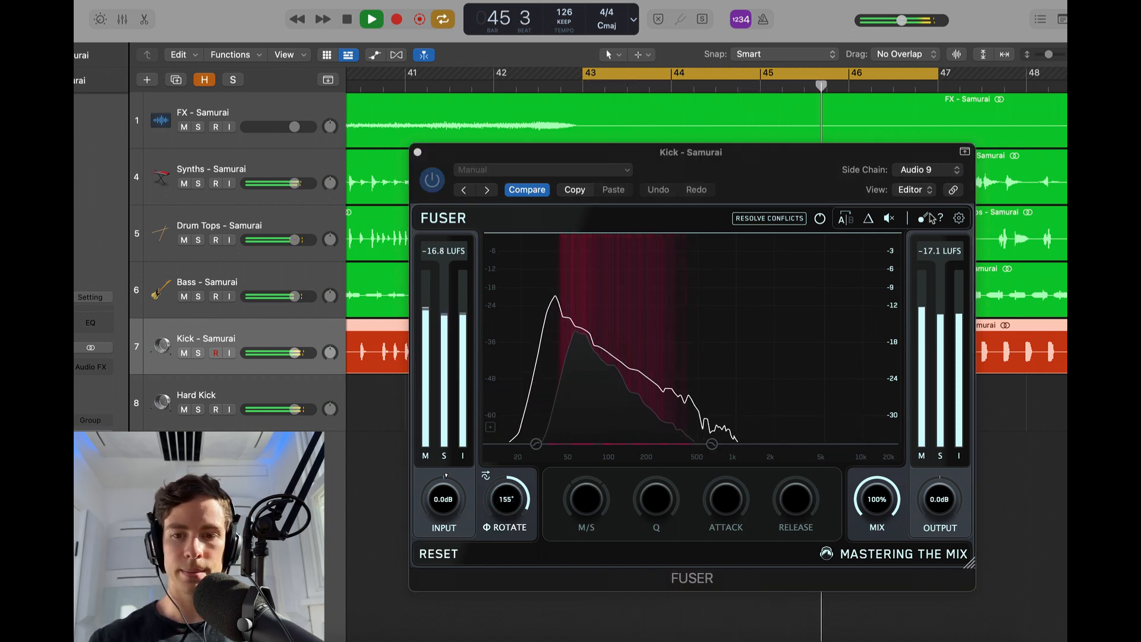
Compare the mix with FUSER bypassed and active using the narrowed frequency range, and stop playback.
left_click(889, 218)
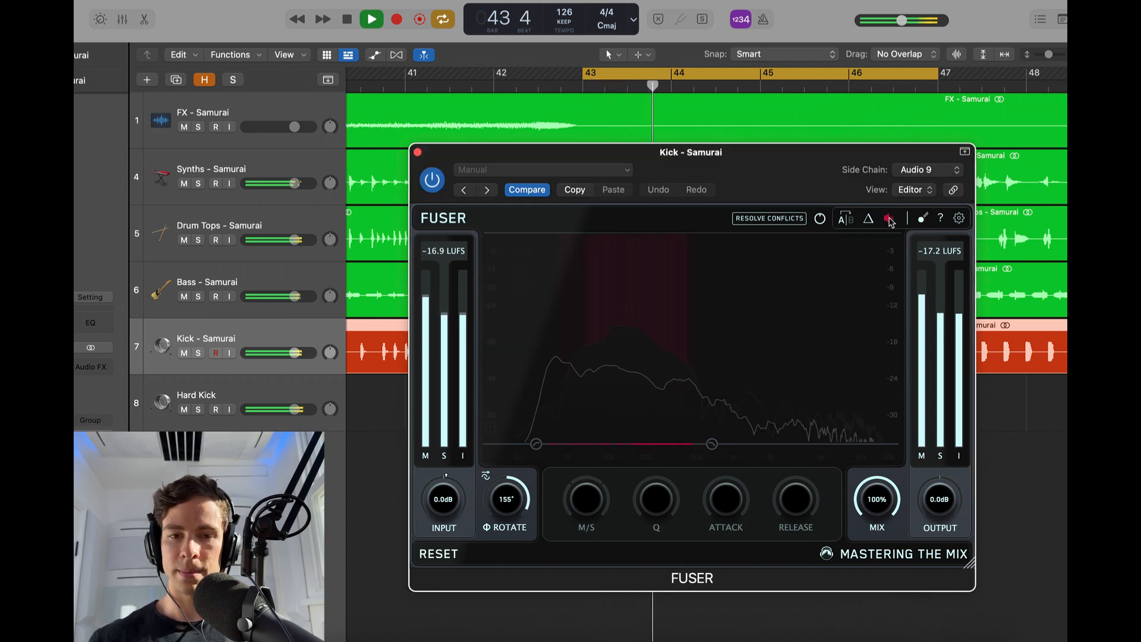
left_click(889, 218)
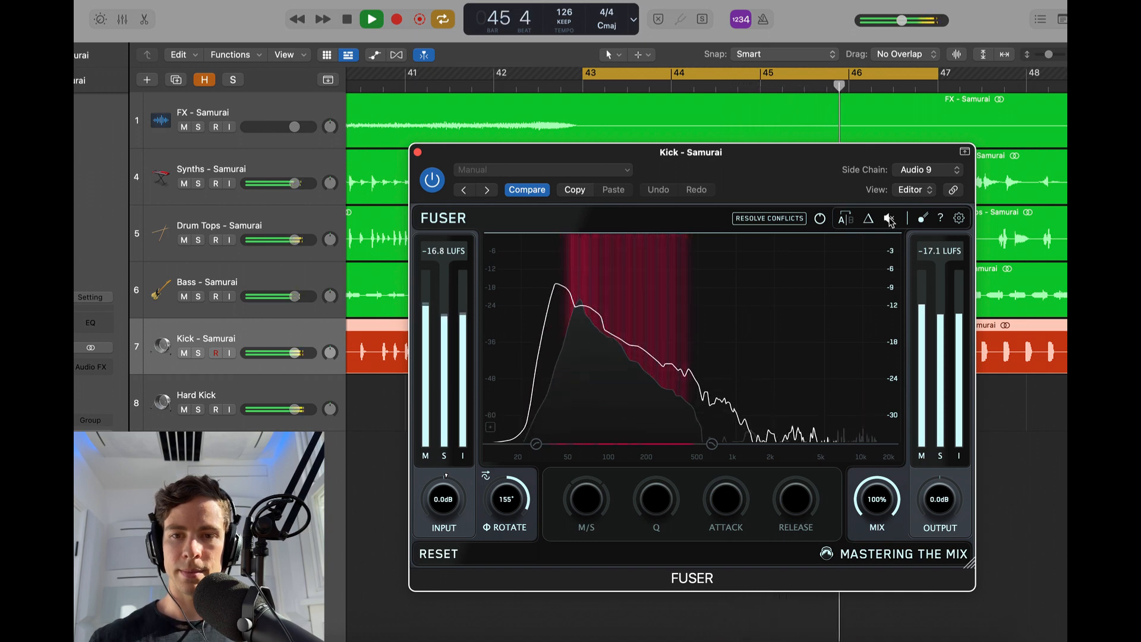
key("space")
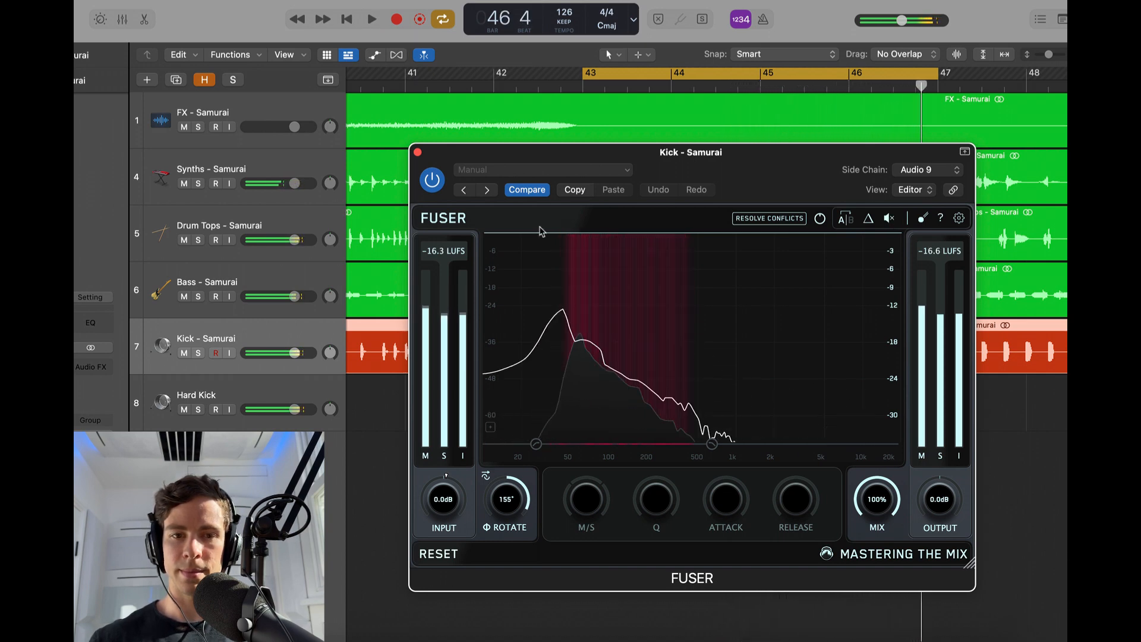